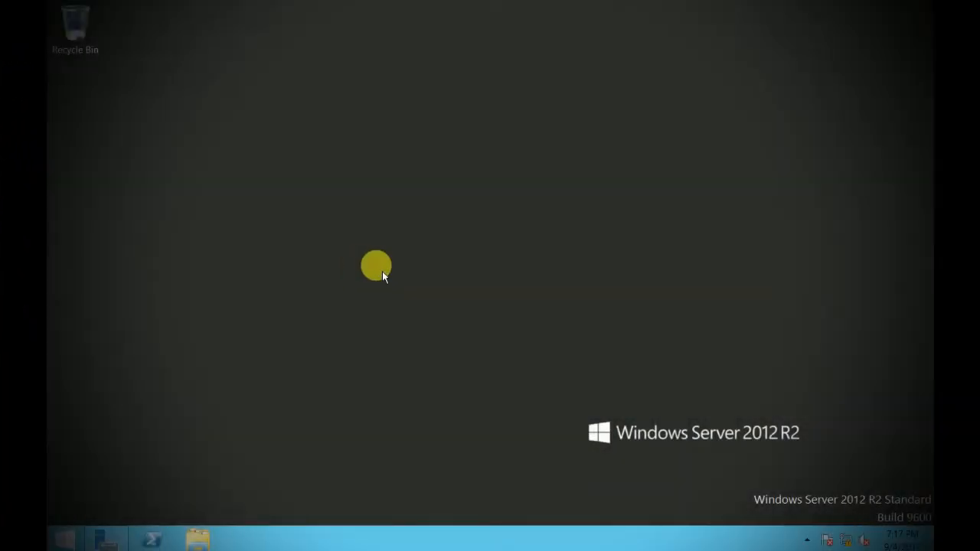
# - Refresh the desktop, then review the Local Server, AD DS and DHCP pages in Server Manager
pyautogui.rightClick(276, 259)
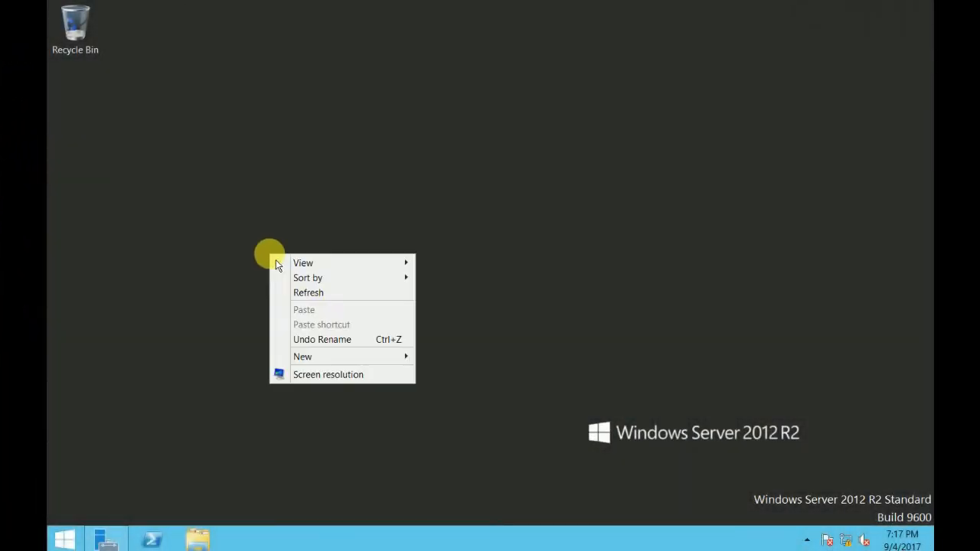
pyautogui.click(330, 295)
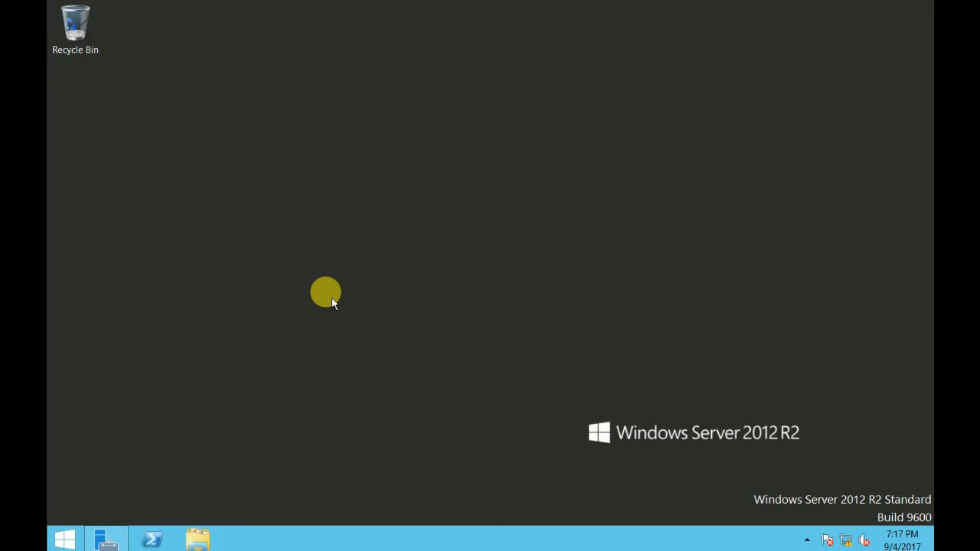
pyautogui.click(105, 540)
pyautogui.click(105, 112)
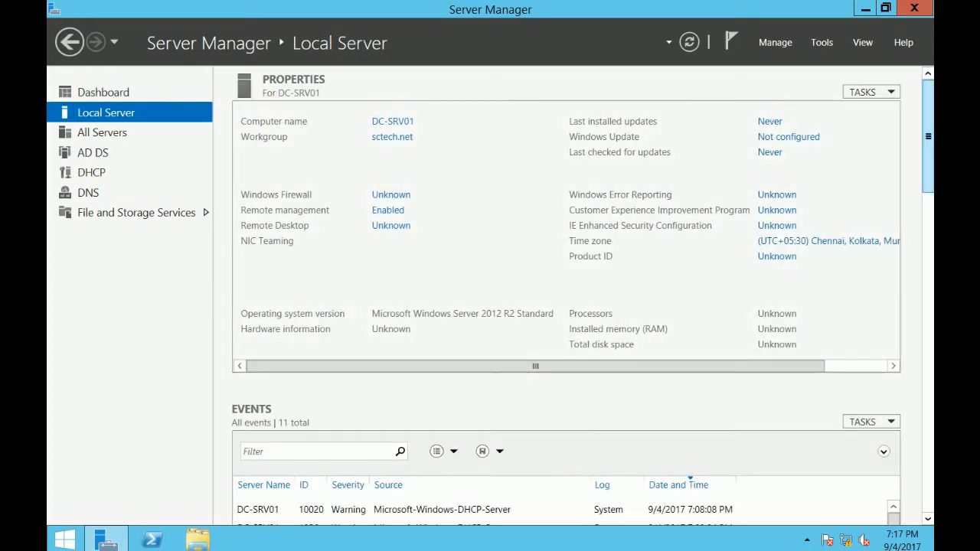
pyautogui.click(97, 153)
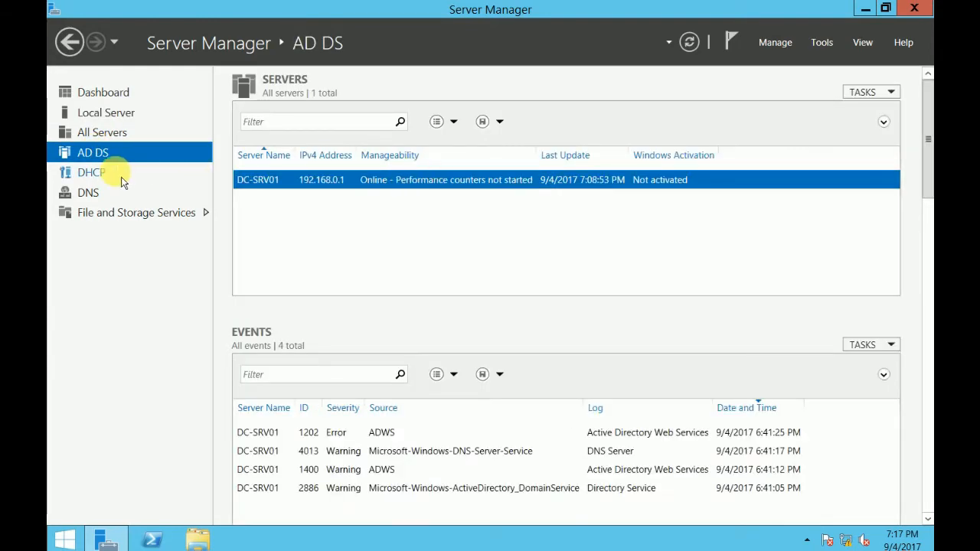
pyautogui.click(117, 172)
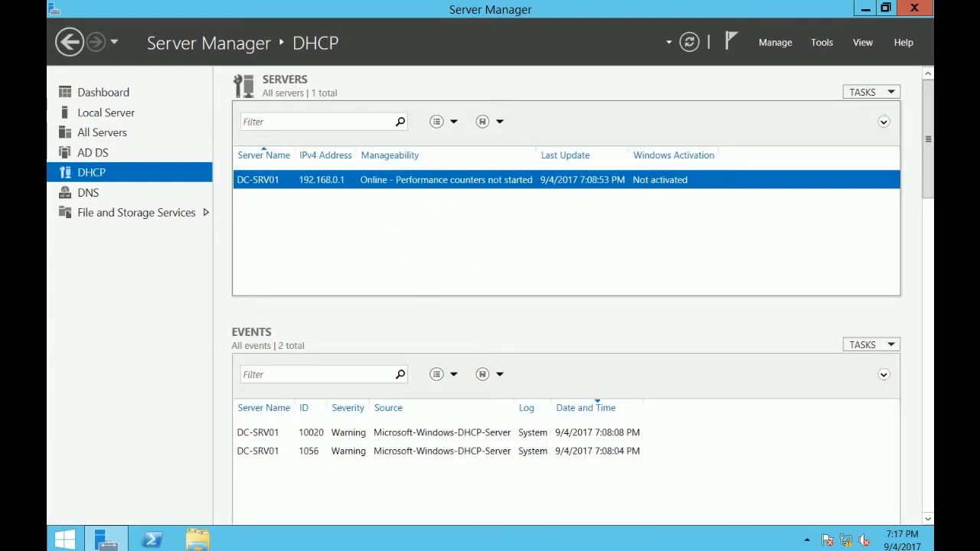
pyautogui.click(864, 9)
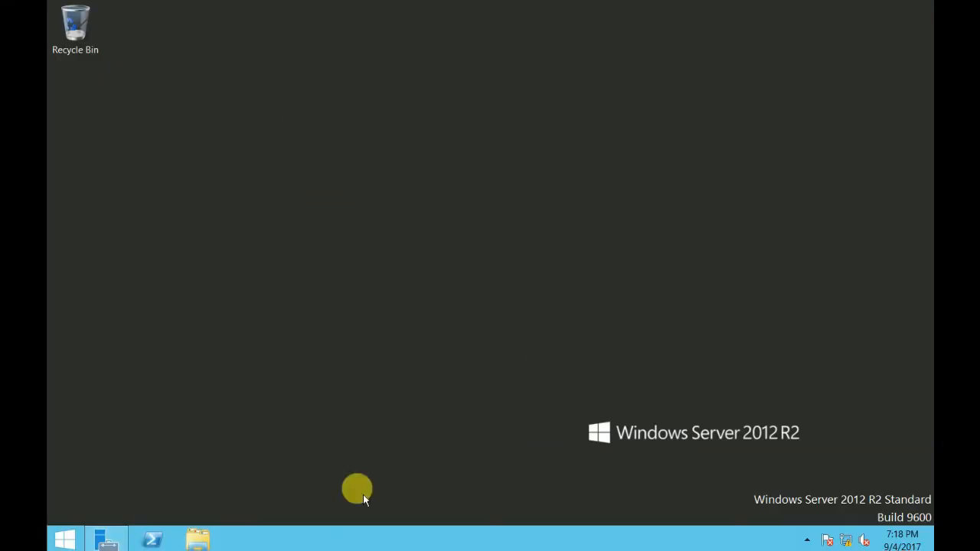
pyautogui.click(106, 539)
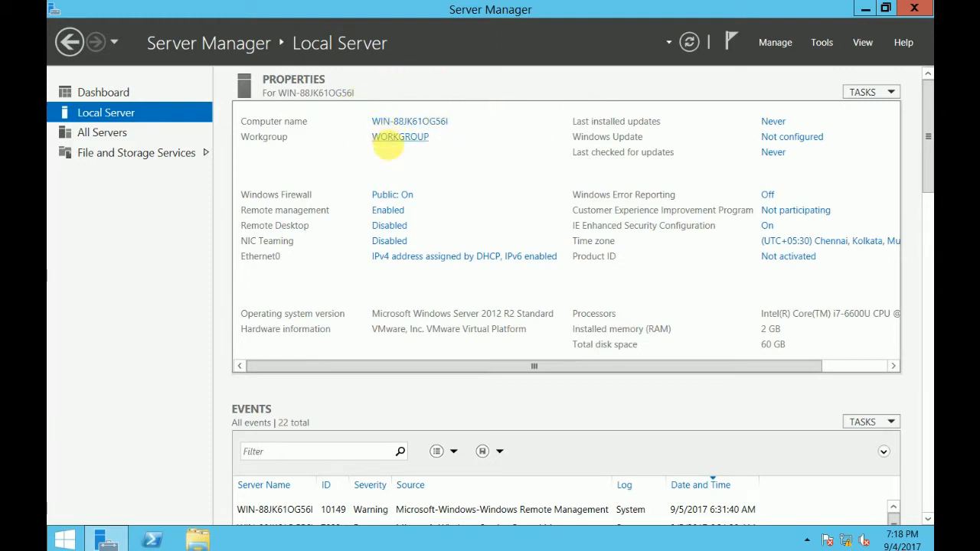
# - Change the computer name to WDS-SRV01 in System Properties
pyautogui.click(436, 124)
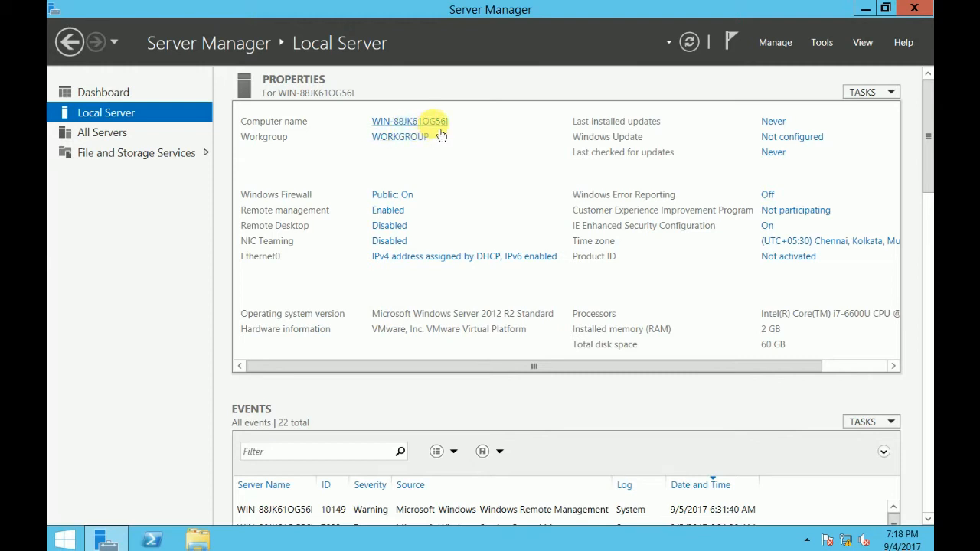
pyautogui.click(429, 263)
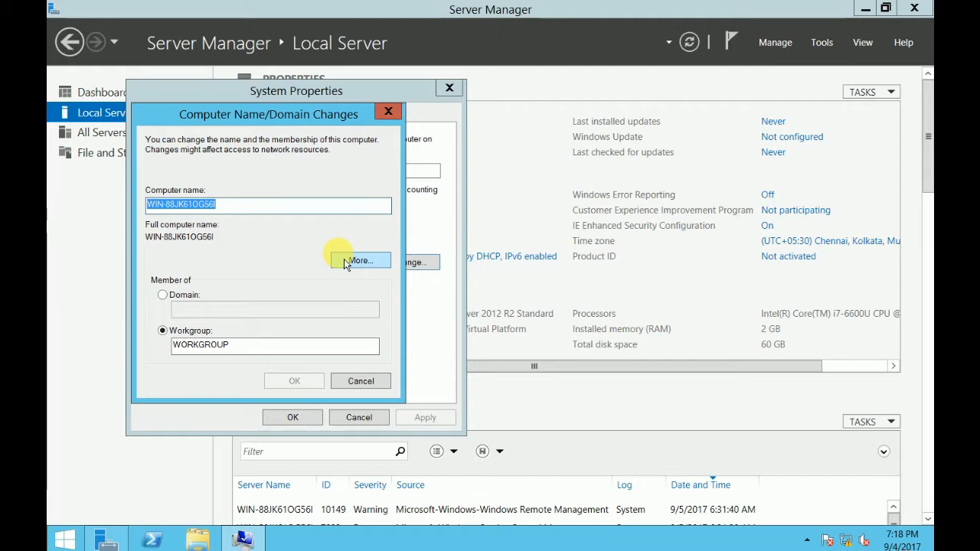
pyautogui.write('WDS-')
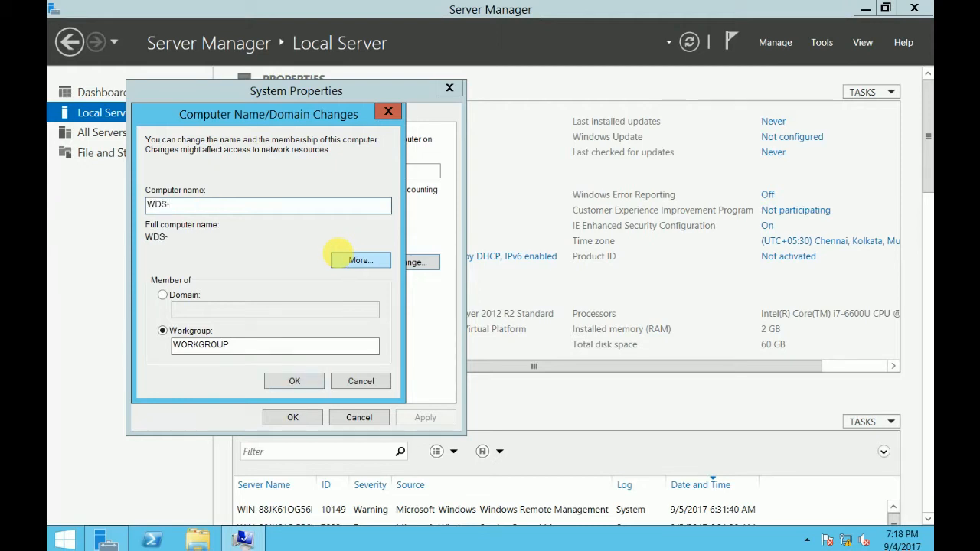
pyautogui.write('SRV01')
pyautogui.click(297, 385)
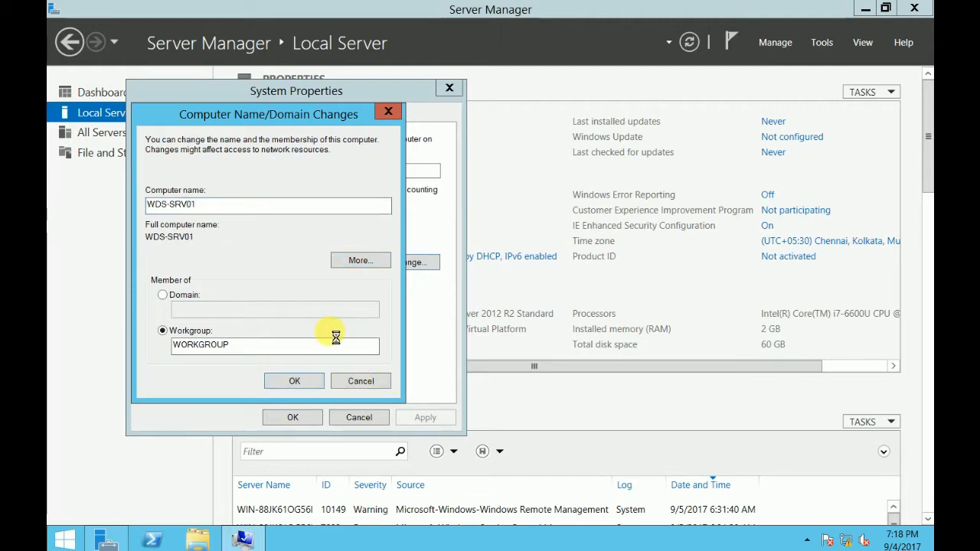
pyautogui.click(591, 288)
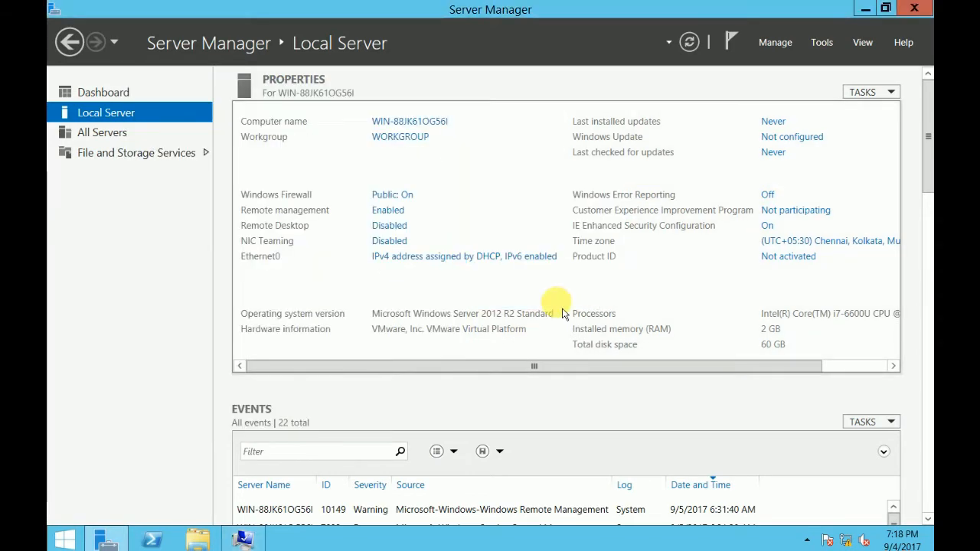
# - Restart the server to apply the rename and sign back in with the administrator password
pyautogui.click(243, 540)
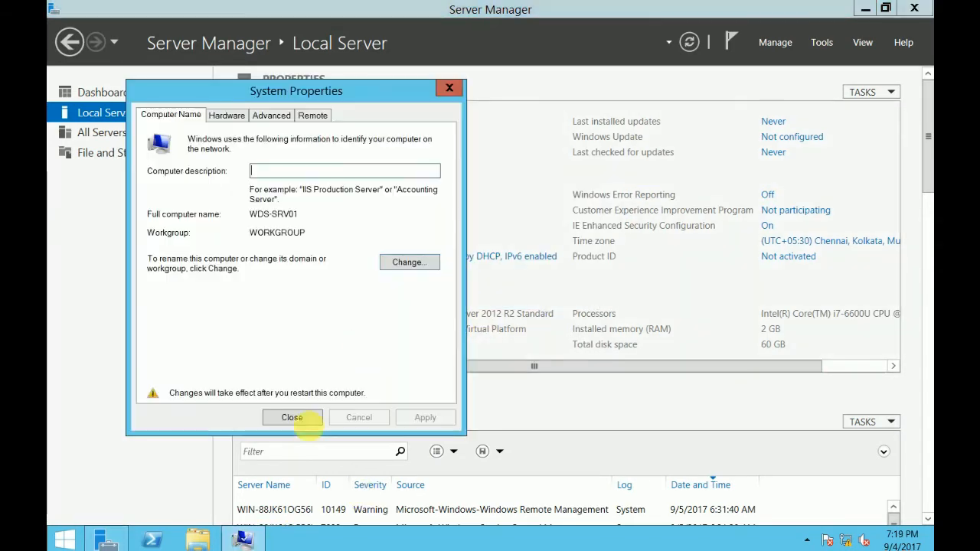
pyautogui.click(294, 418)
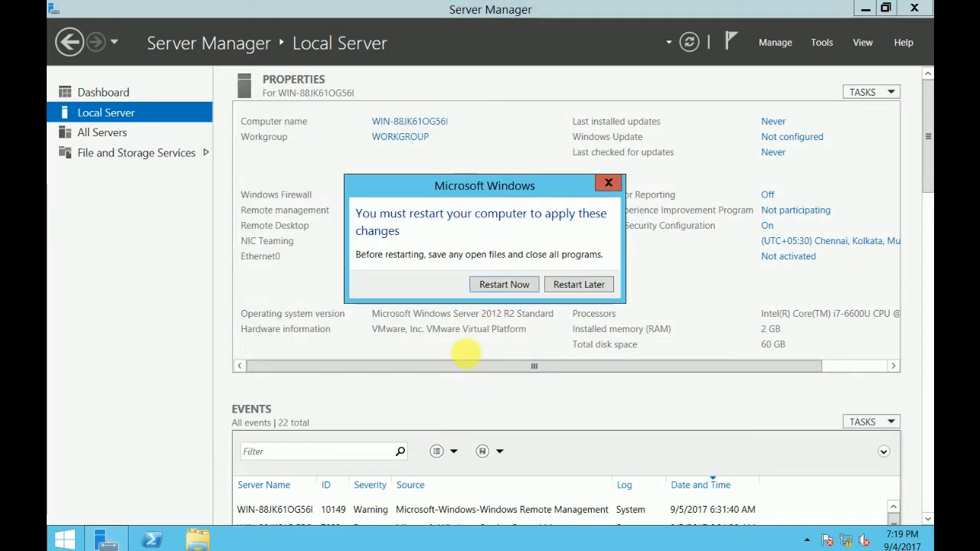
pyautogui.click(523, 289)
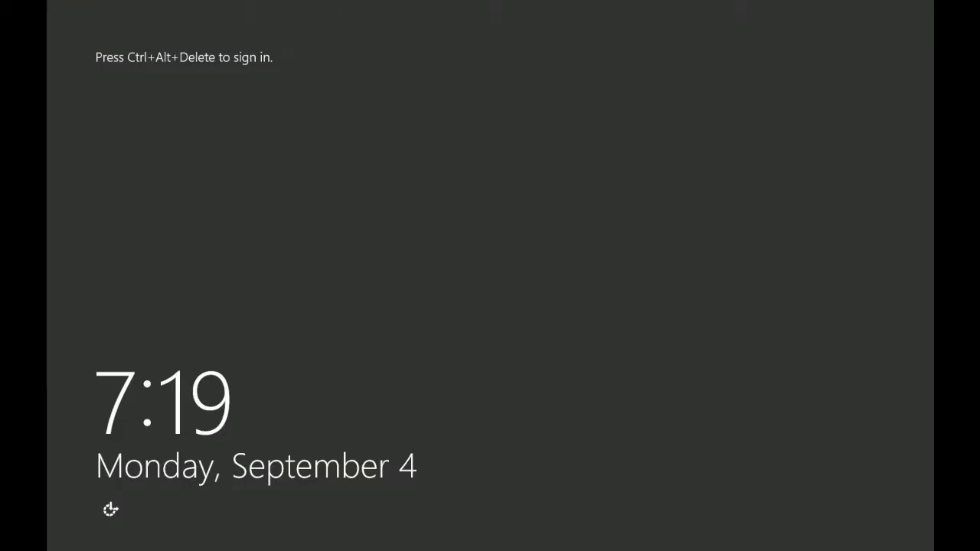
pyautogui.hotkey('ctrl', 'alt', 'Delete')
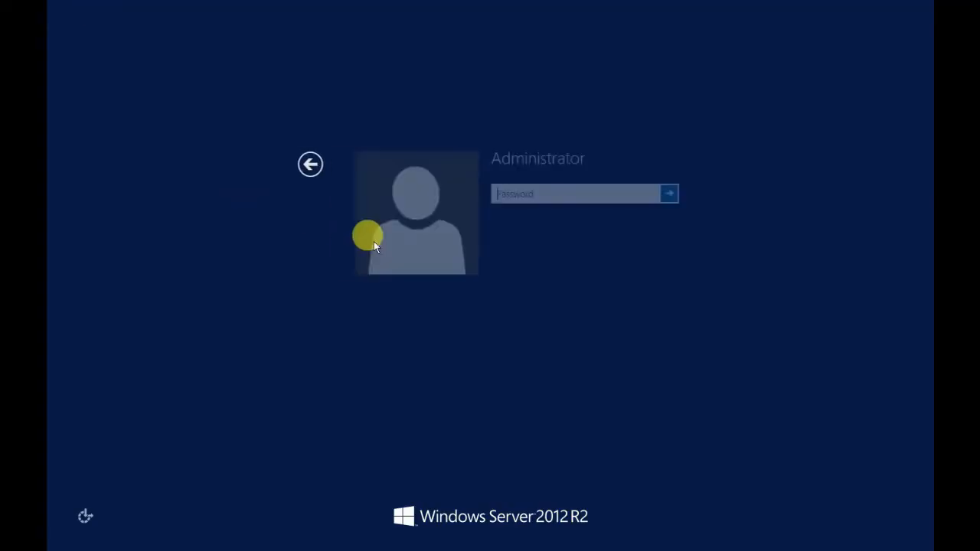
pyautogui.write('P@ssw0rd1')
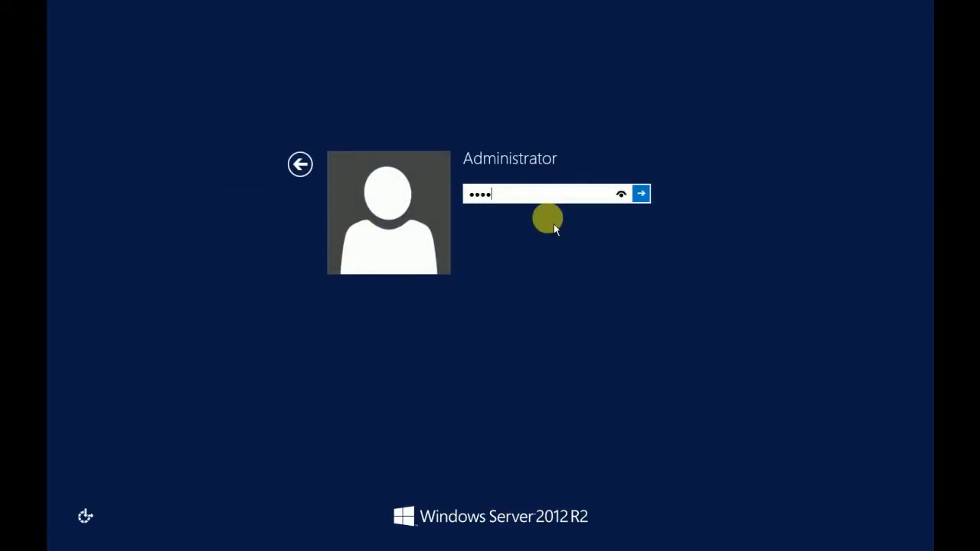
pyautogui.press('Return')
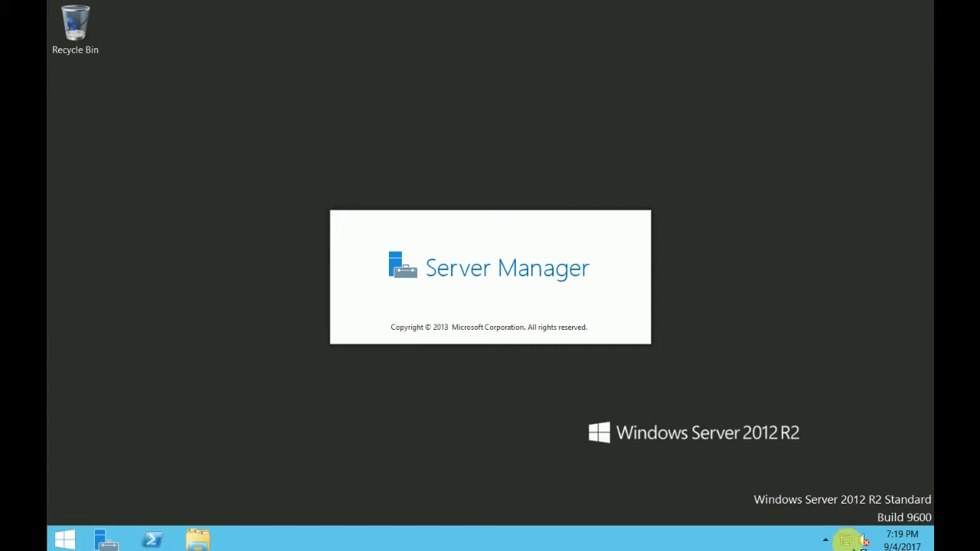
# - Open the Ethernet0 adapter's IPv4 properties from Network and Sharing Center
pyautogui.rightClick(863, 538)
pyautogui.click(834, 531)
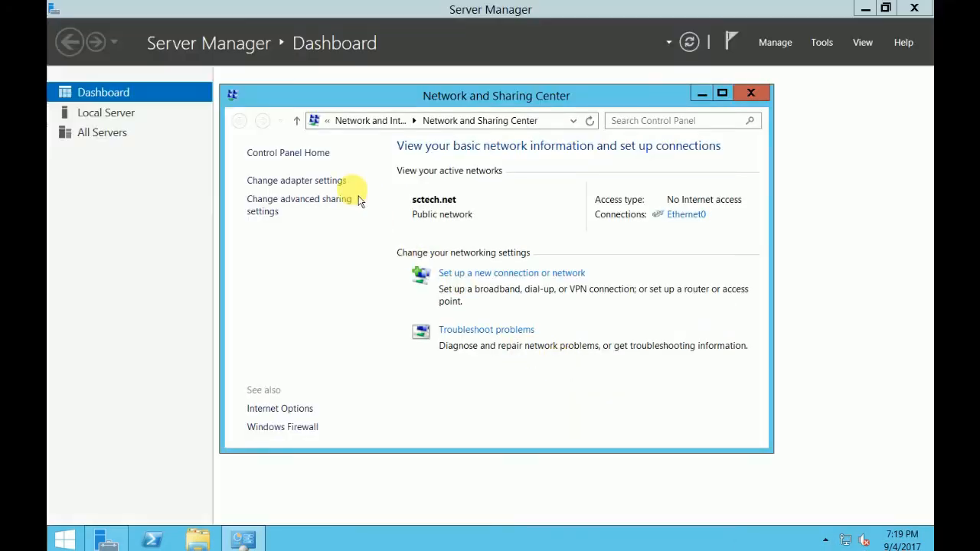
pyautogui.click(686, 222)
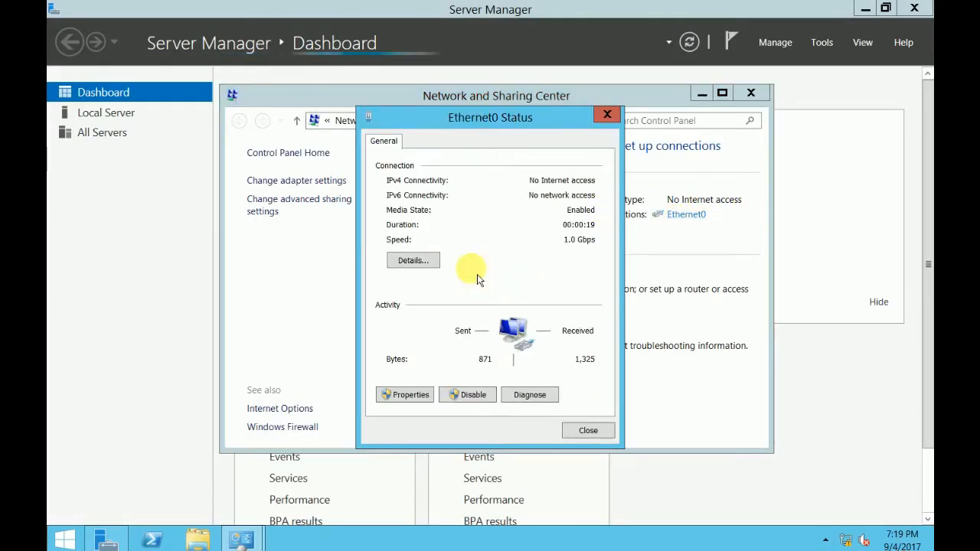
pyautogui.click(411, 395)
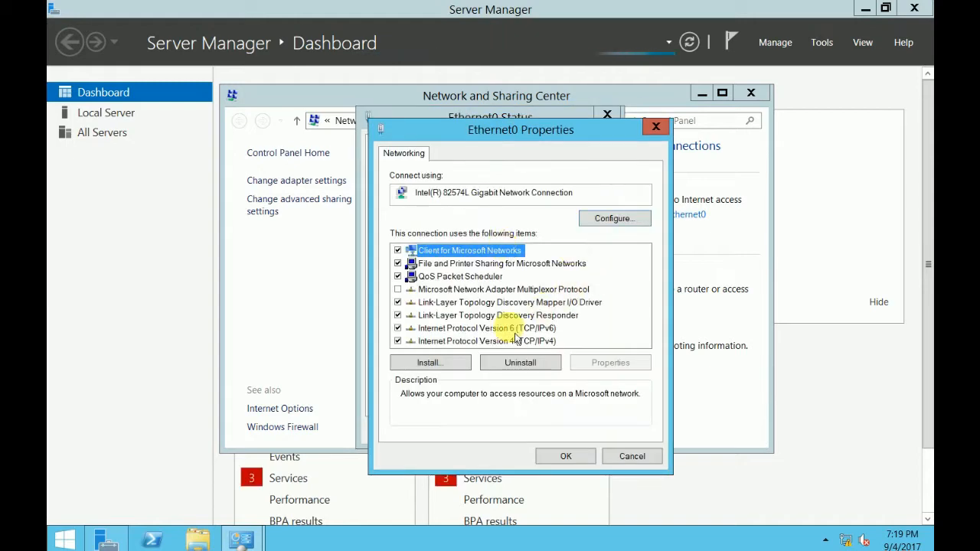
pyautogui.click(451, 329)
pyautogui.doubleClick(459, 342)
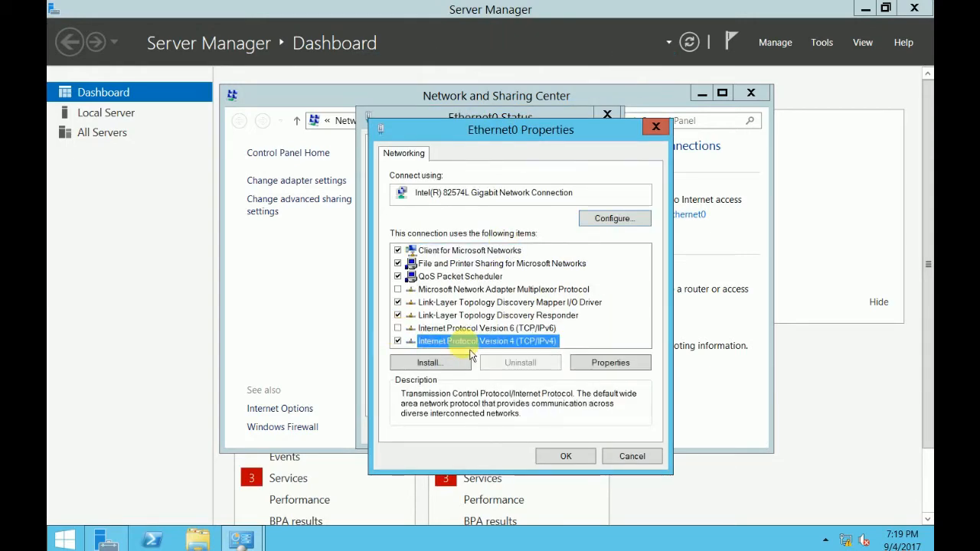
# - Assign static IP 192.168.0.2, mask 255.255.255.0 and preferred DNS 192.168.0.1, then save
pyautogui.click(425, 294)
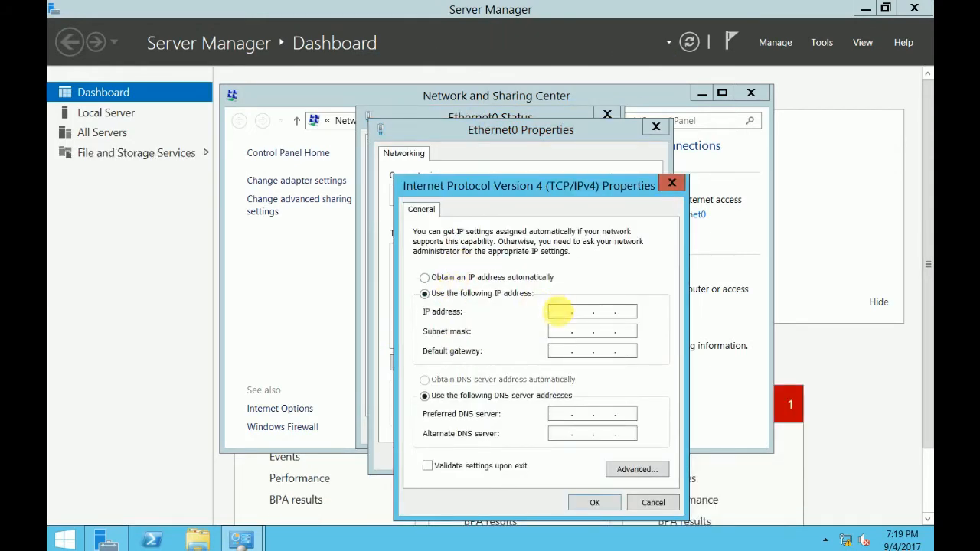
pyautogui.click(558, 311)
pyautogui.write('192.1')
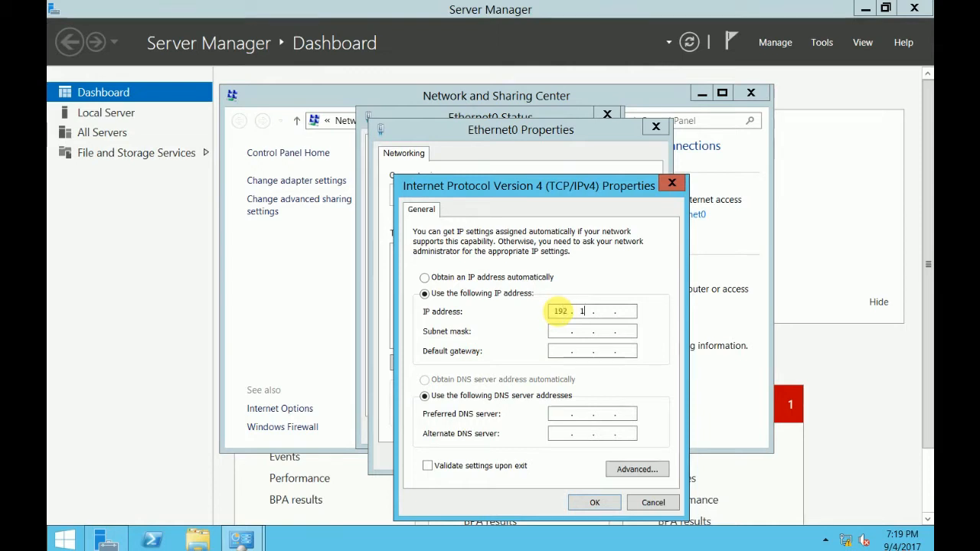
pyautogui.write('68.0.')
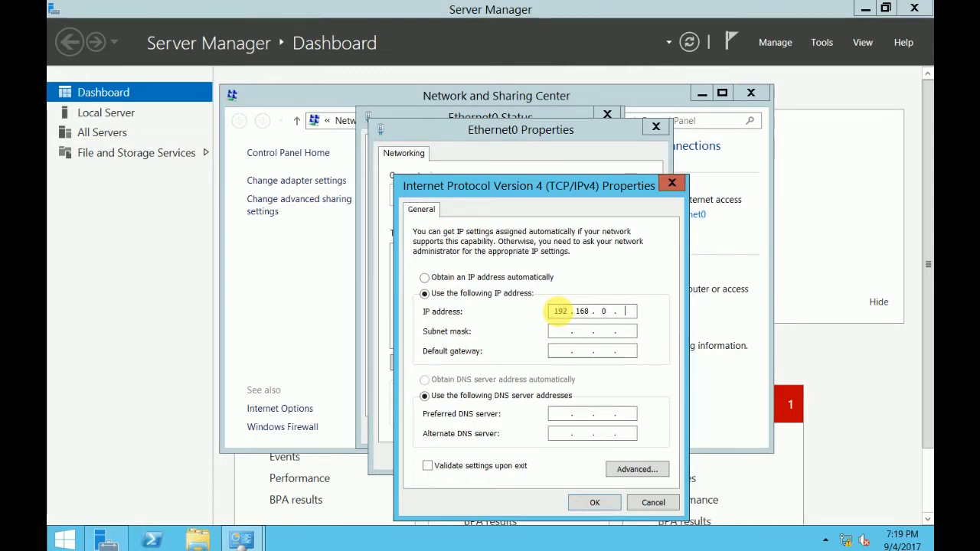
pyautogui.write('2')
pyautogui.press('Tab')
pyautogui.click(560, 414)
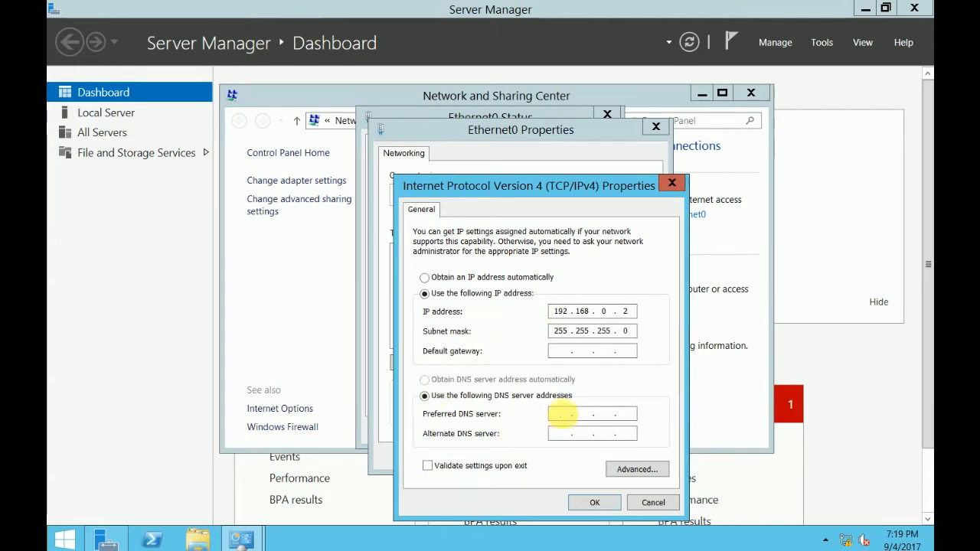
pyautogui.write('192 . 168 . ')
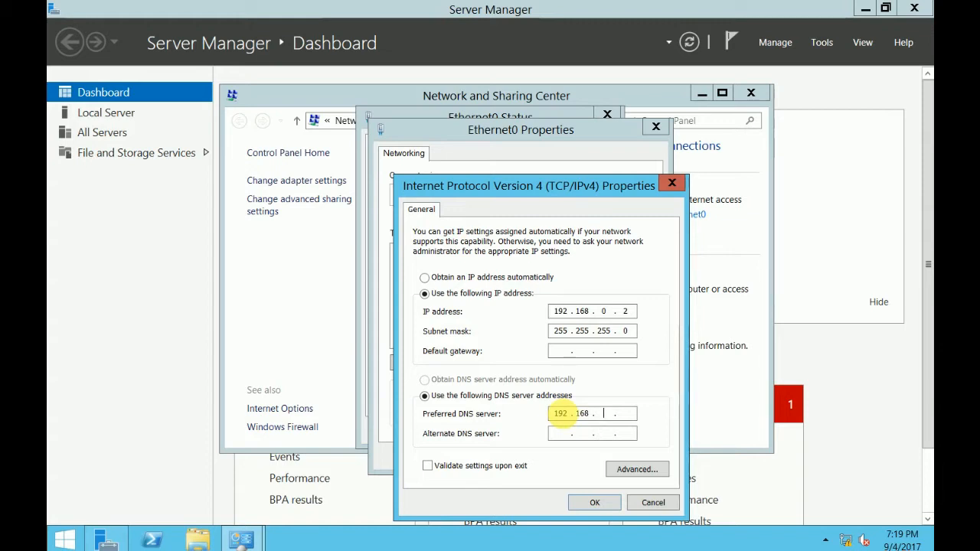
pyautogui.write('0')
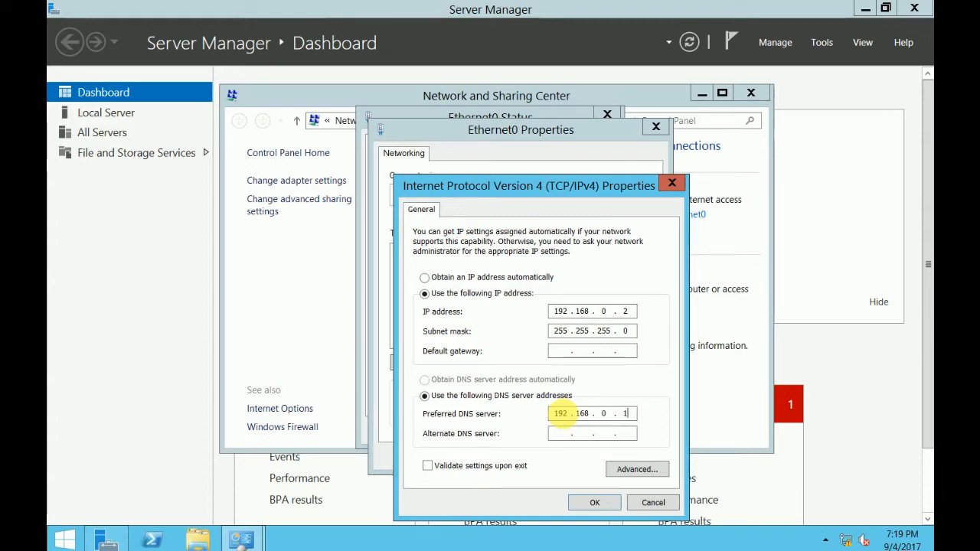
pyautogui.click(594, 502)
pyautogui.click(564, 456)
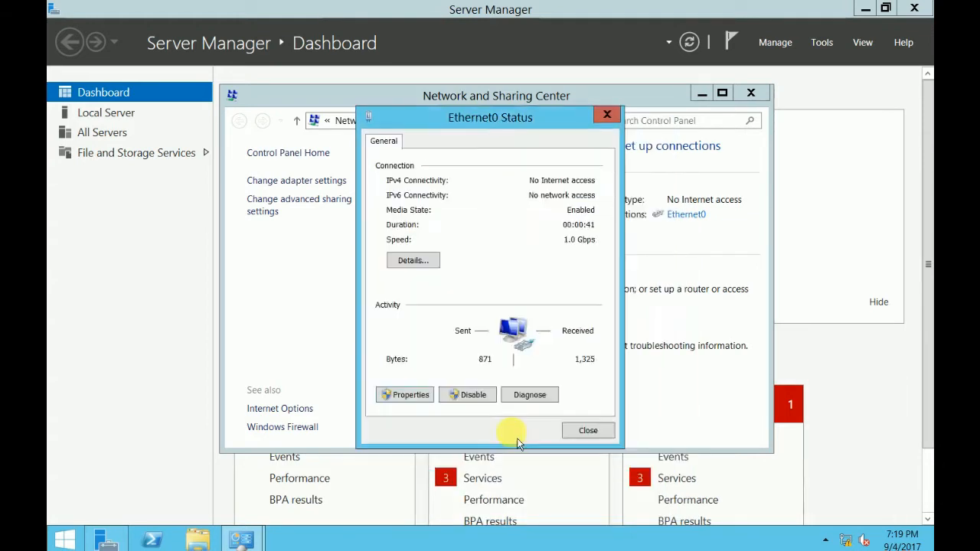
pyautogui.click(586, 430)
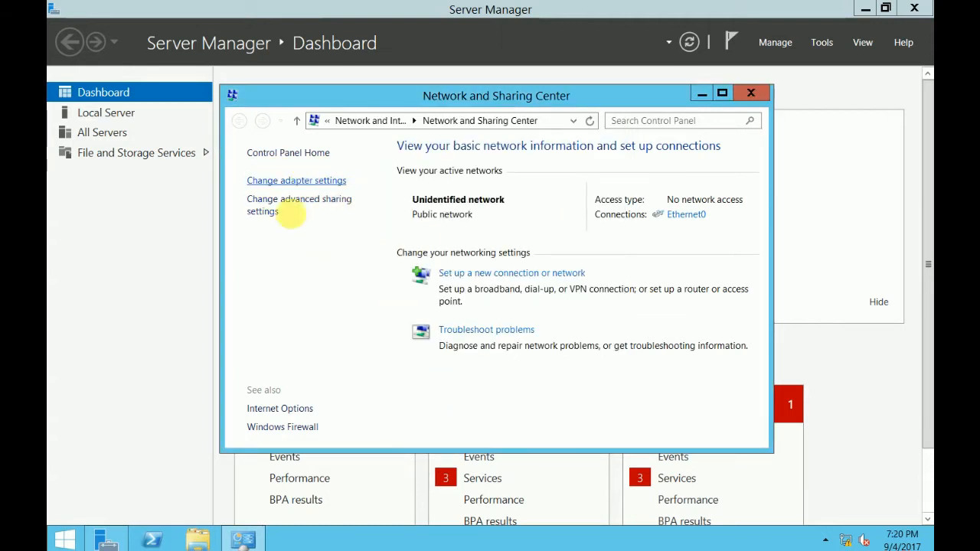
# - Launch cmd from Run, ping 192.168.0.1, then close the command window and Network and Sharing Center
pyautogui.rightClick(69, 536)
pyautogui.click(172, 507)
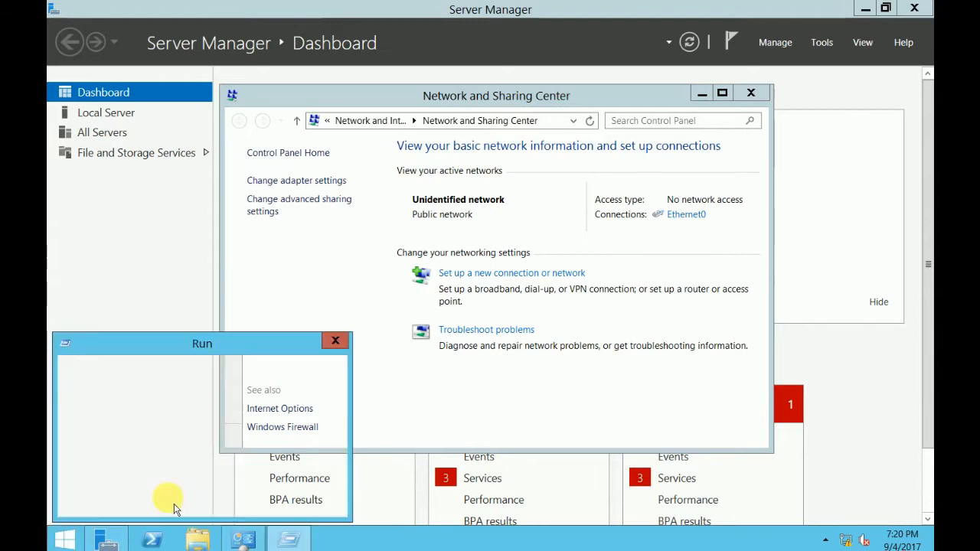
pyautogui.write('cmd')
pyautogui.press('Return')
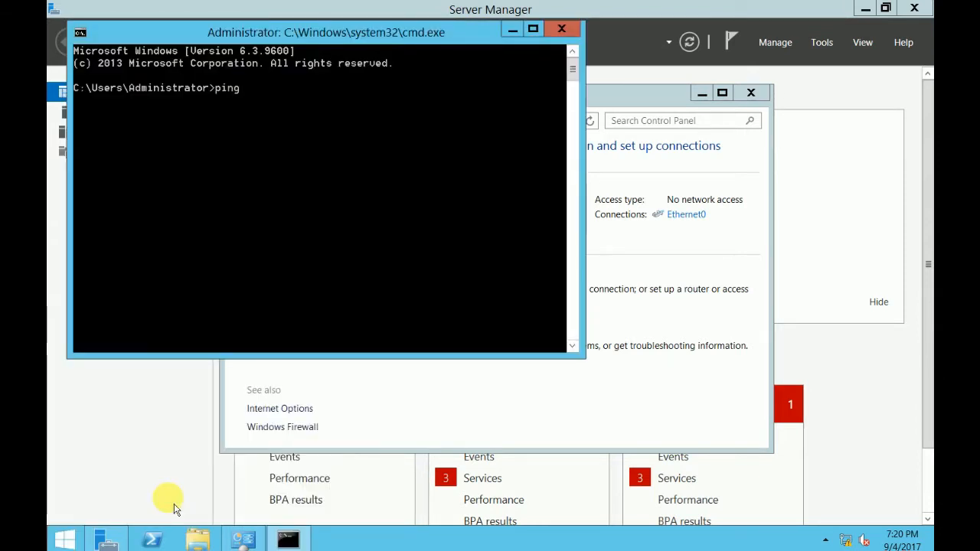
pyautogui.write('ping 192.168')
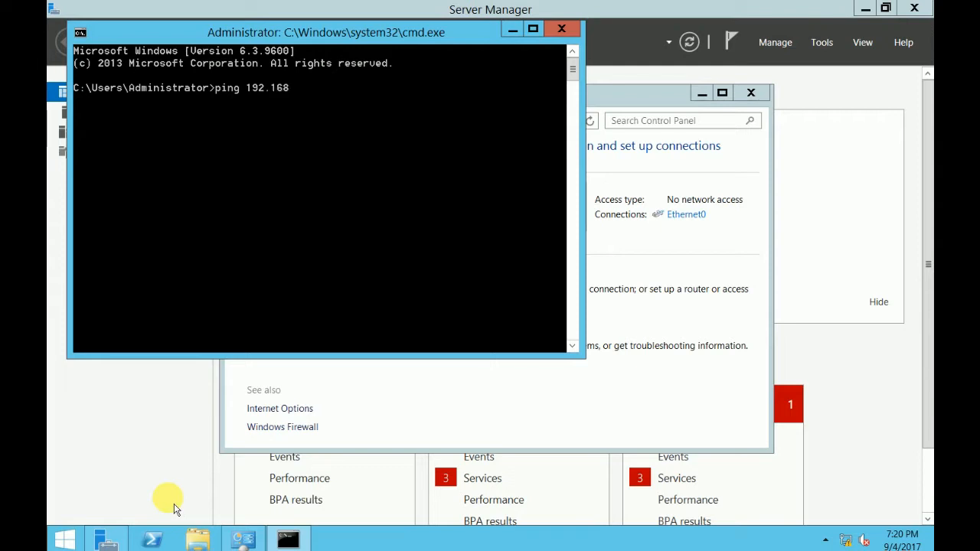
pyautogui.write('.0.1')
pyautogui.press('Return')
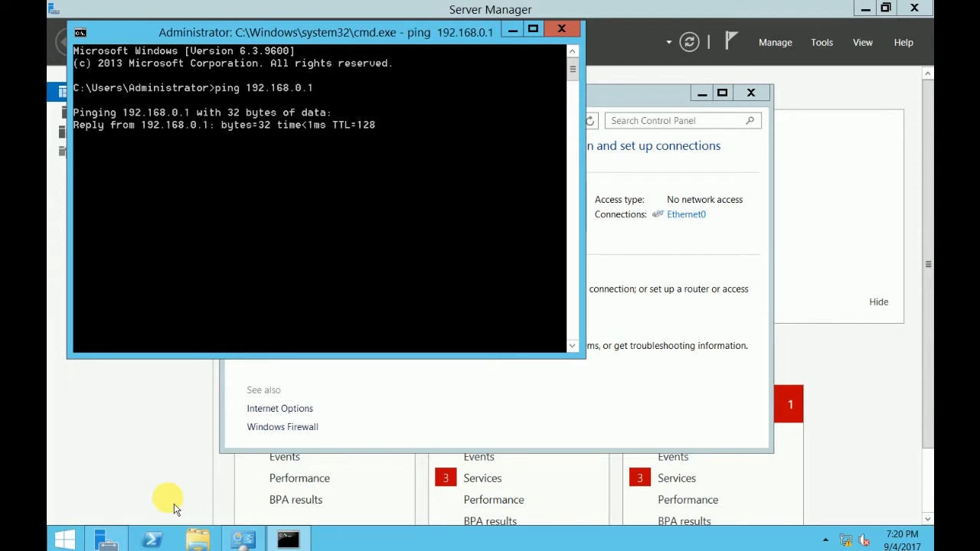
pyautogui.click(561, 29)
pyautogui.click(750, 92)
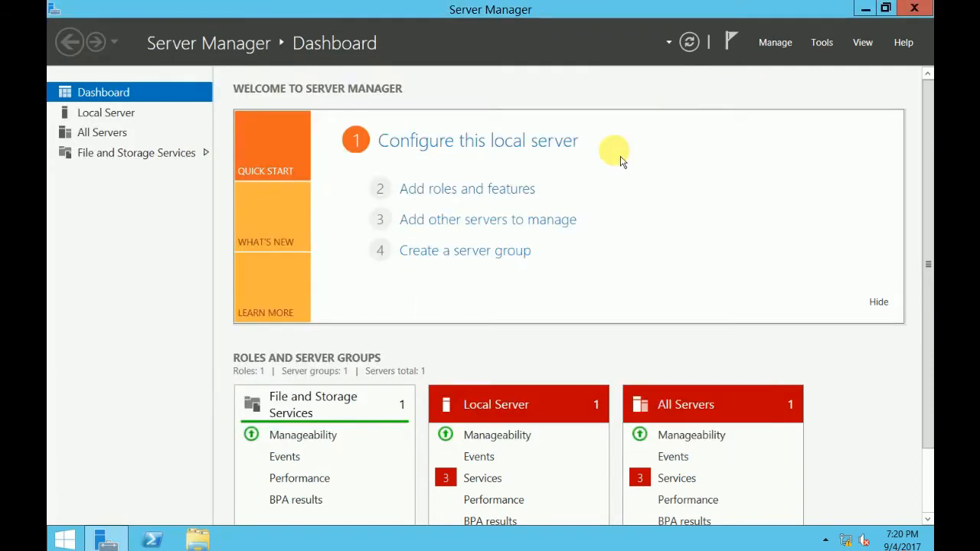
# - Open the Windows Firewall with Advanced Security properties from Local Server
pyautogui.click(112, 116)
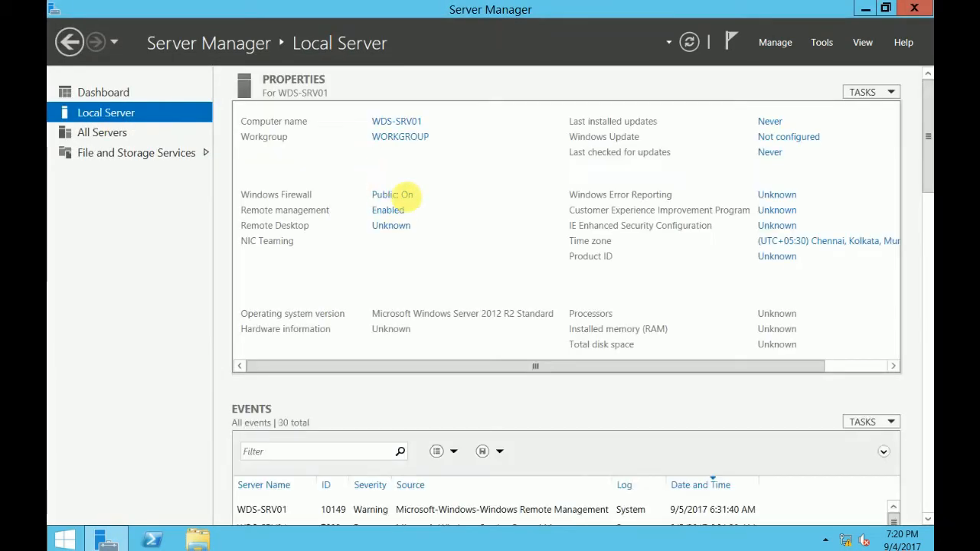
pyautogui.click(406, 196)
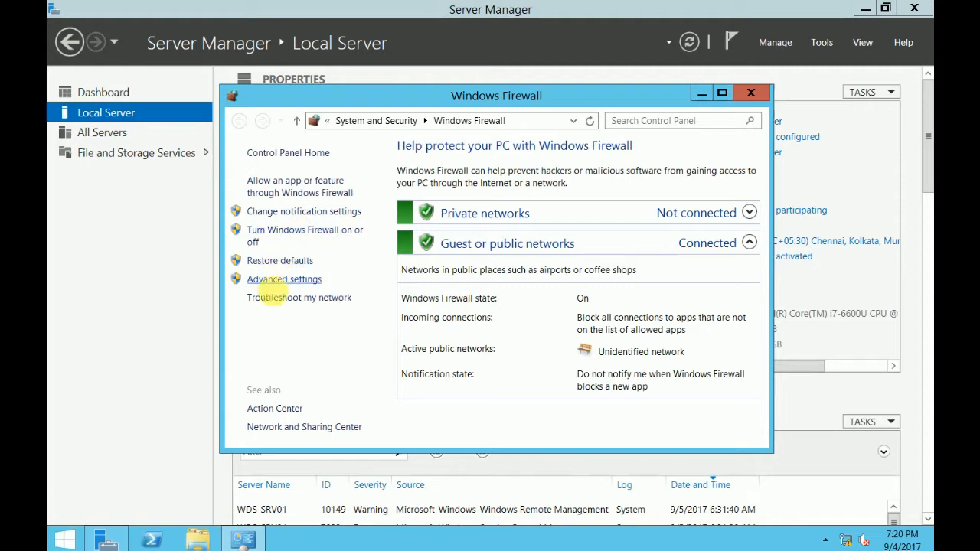
pyautogui.click(284, 280)
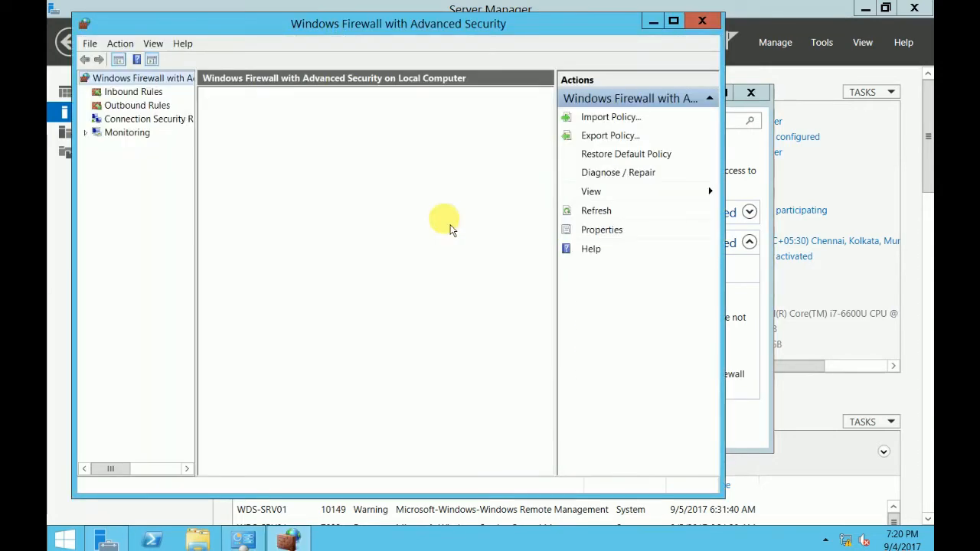
pyautogui.click(273, 387)
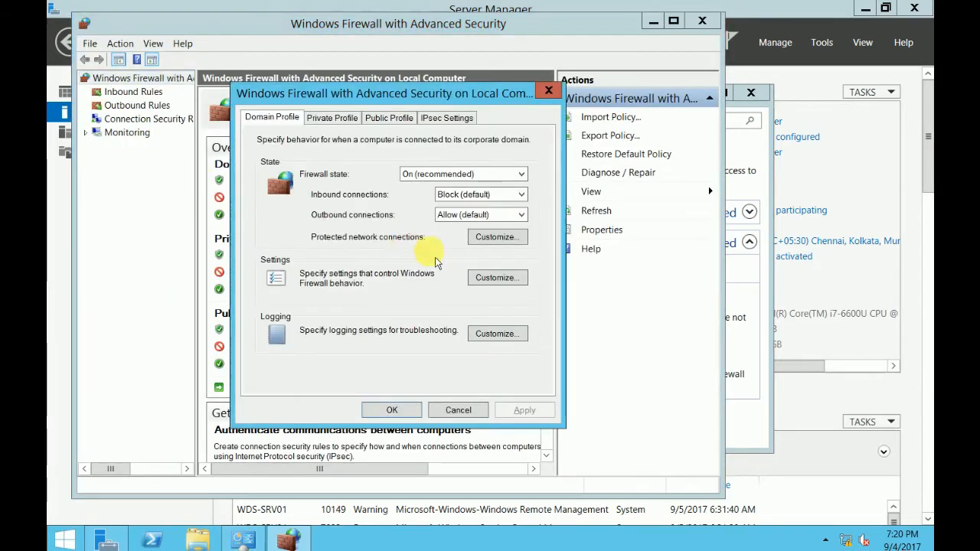
# - Set the firewall state Off on the Domain, Private and Public profiles and close the firewall windows
pyautogui.click(417, 174)
pyautogui.click(417, 197)
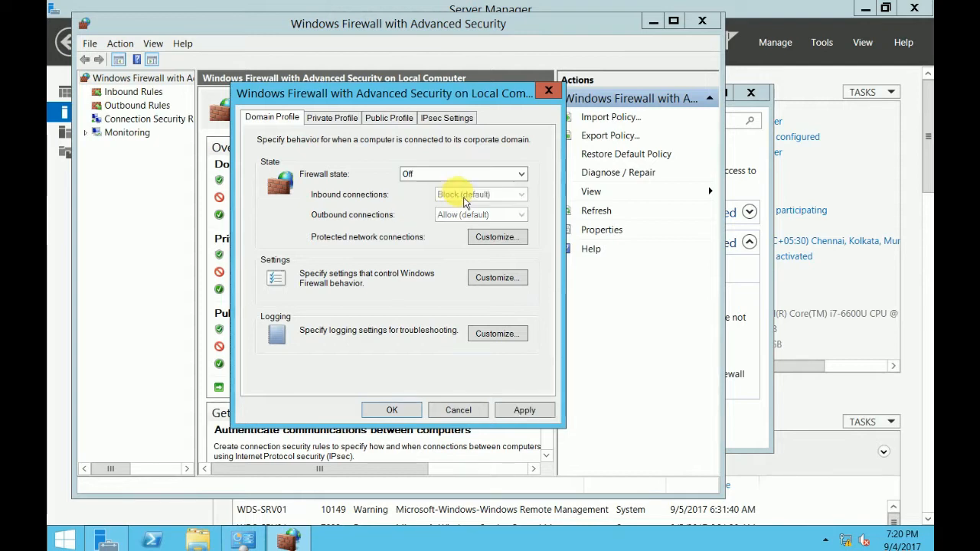
pyautogui.click(320, 117)
pyautogui.click(449, 174)
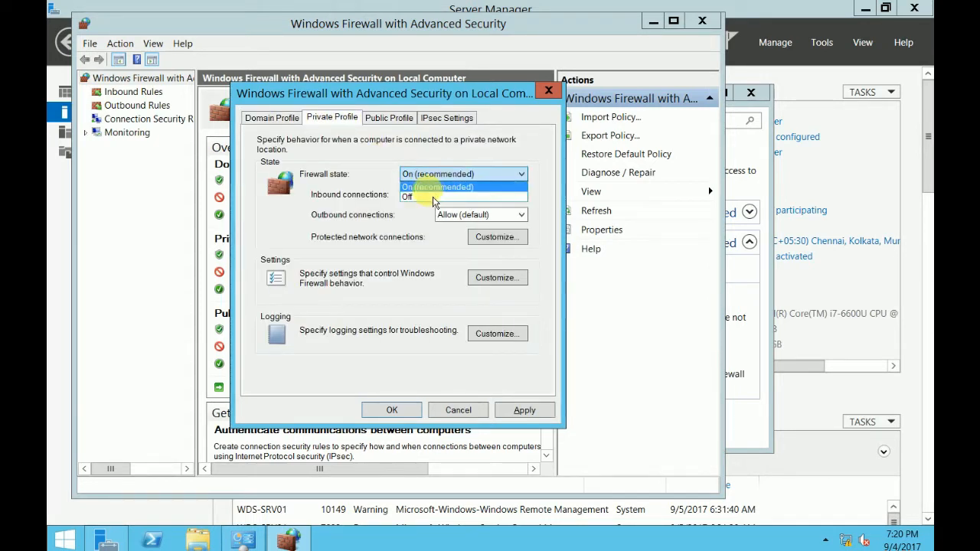
pyautogui.click(417, 197)
pyautogui.click(387, 117)
pyautogui.click(429, 174)
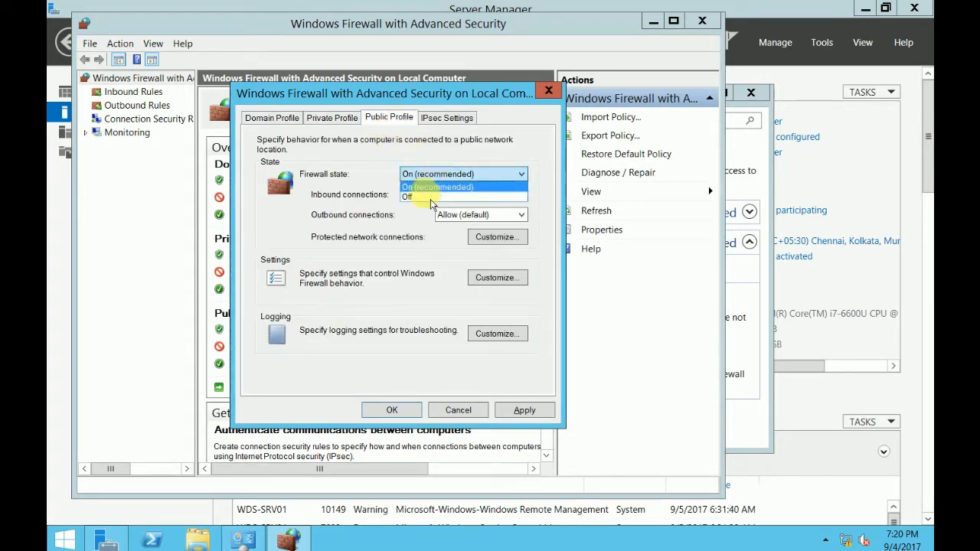
pyautogui.click(429, 196)
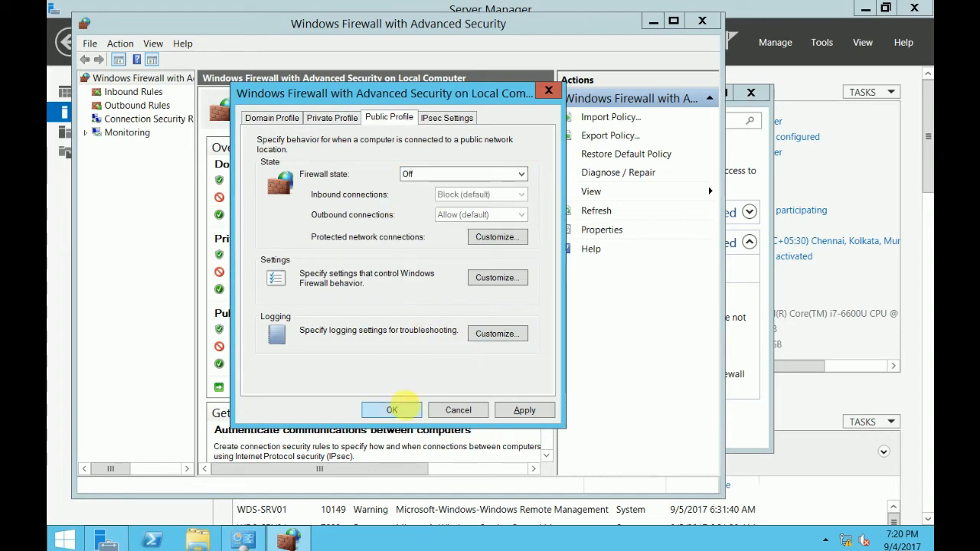
pyautogui.click(391, 410)
pyautogui.click(701, 21)
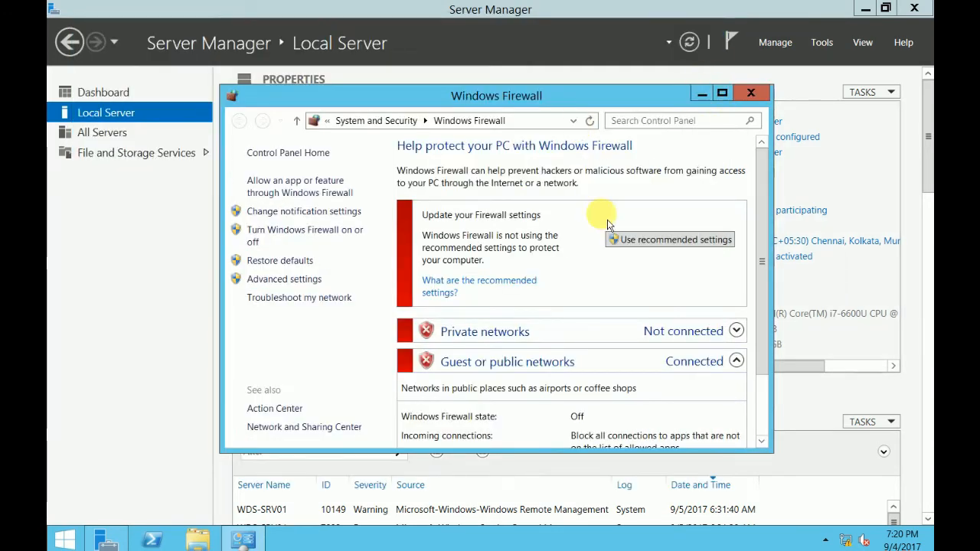
pyautogui.click(750, 92)
pyautogui.click(764, 225)
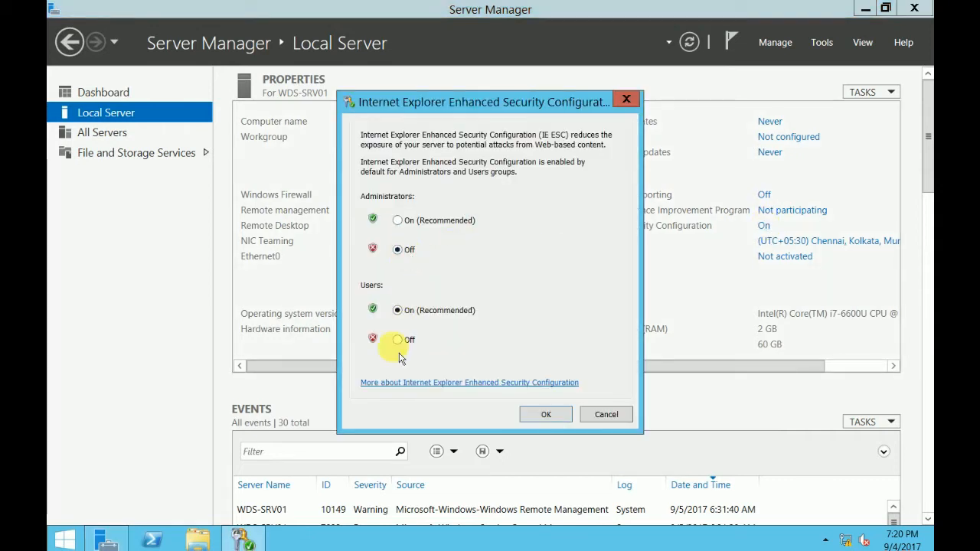
# - Apply IE Enhanced Security Off for administrators and allow Remote Desktop connections without NLA
pyautogui.click(545, 414)
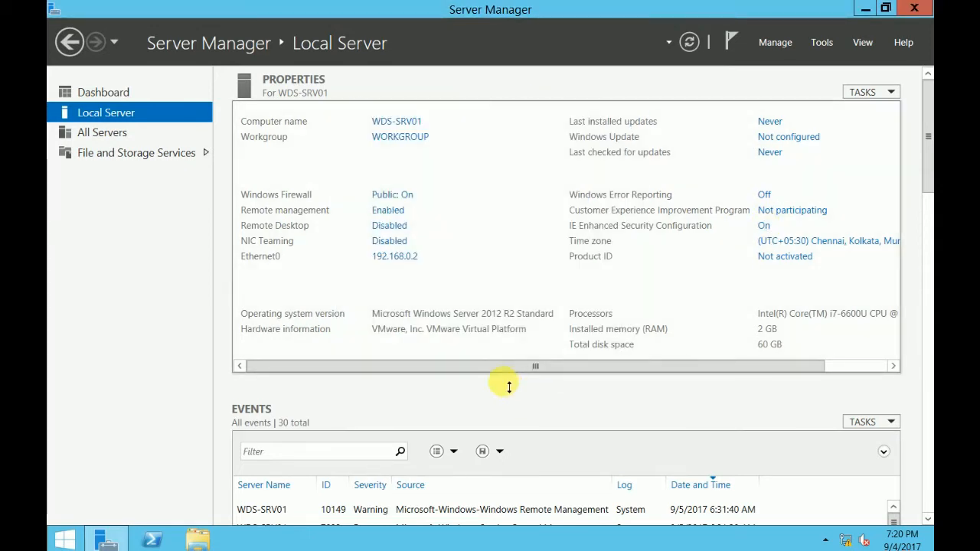
pyautogui.click(389, 225)
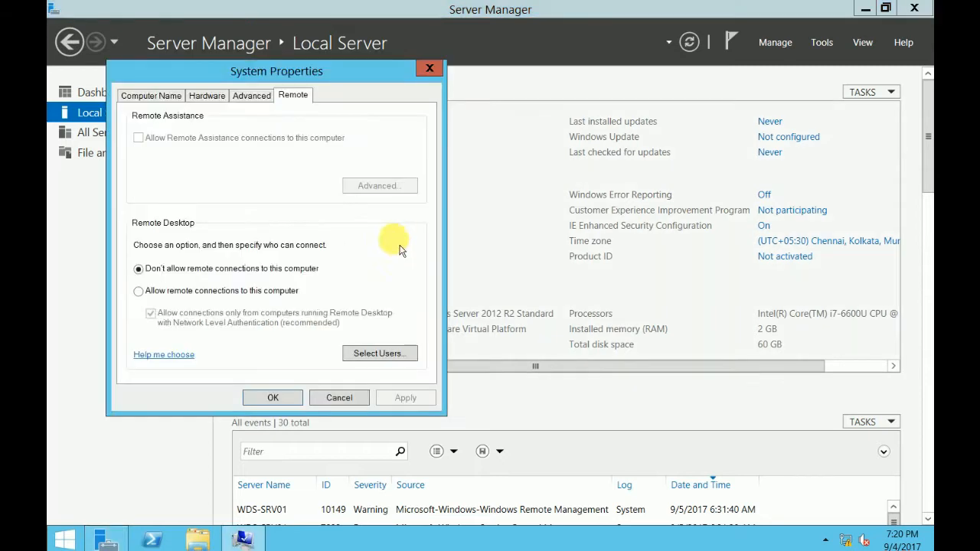
pyautogui.click(149, 290)
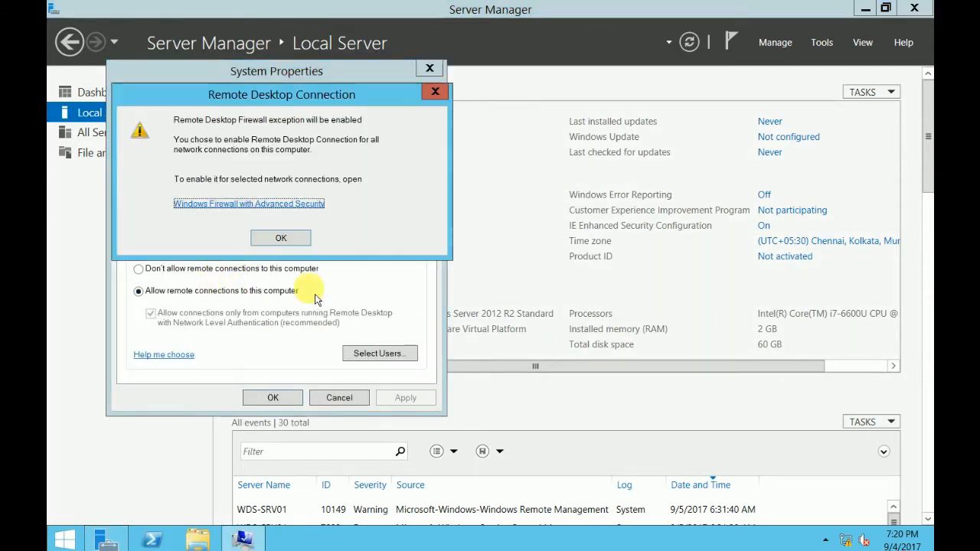
pyautogui.click(281, 238)
pyautogui.click(268, 317)
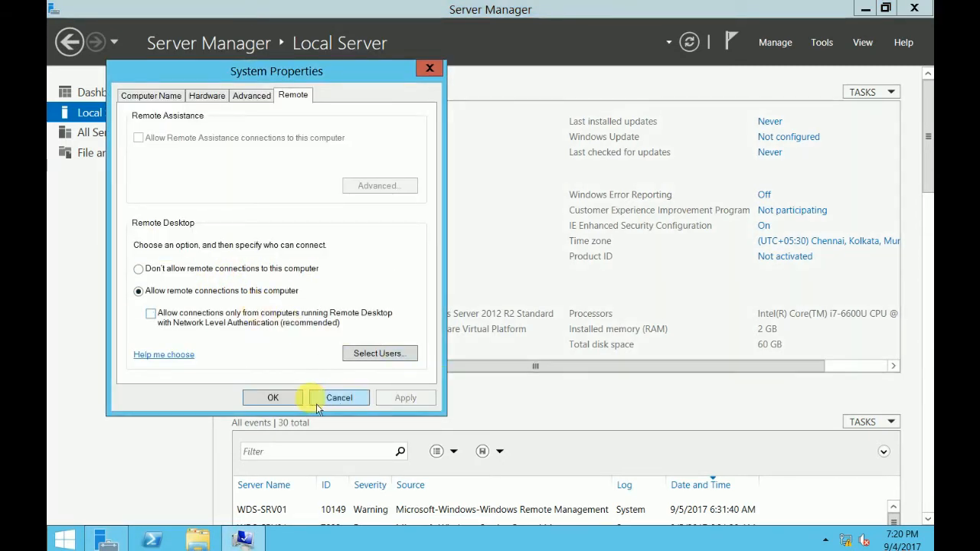
pyautogui.click(279, 398)
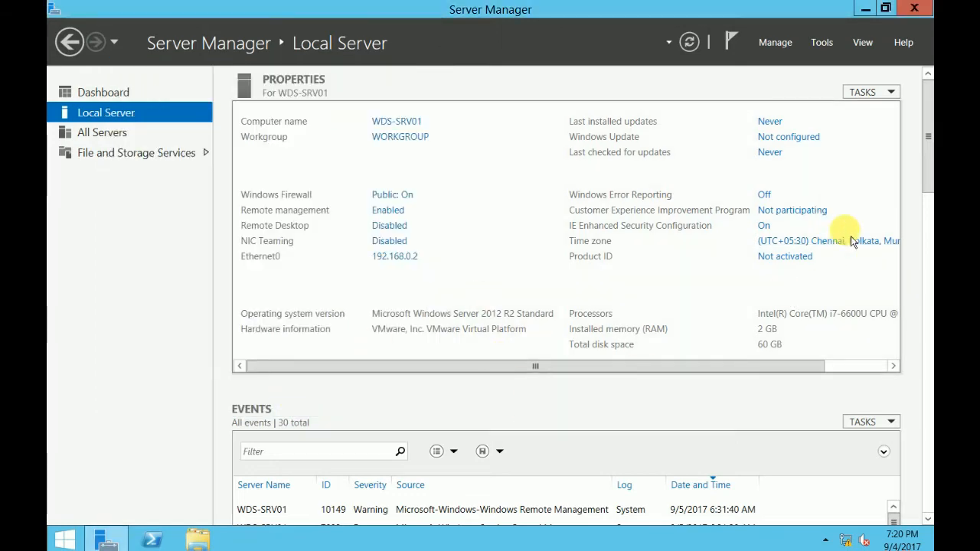
pyautogui.moveTo(926, 131)
pyautogui.mouseDown()
pyautogui.moveTo(926, 239)
pyautogui.moveTo(927, 150)
pyautogui.mouseUp()
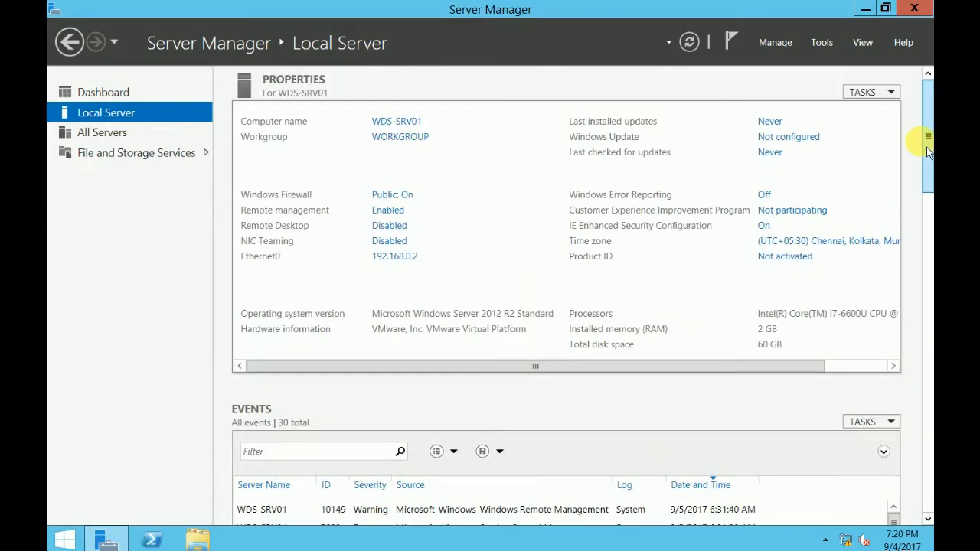
# - Join the server to the sctech domain using the domain administrator credentials
pyautogui.click(423, 138)
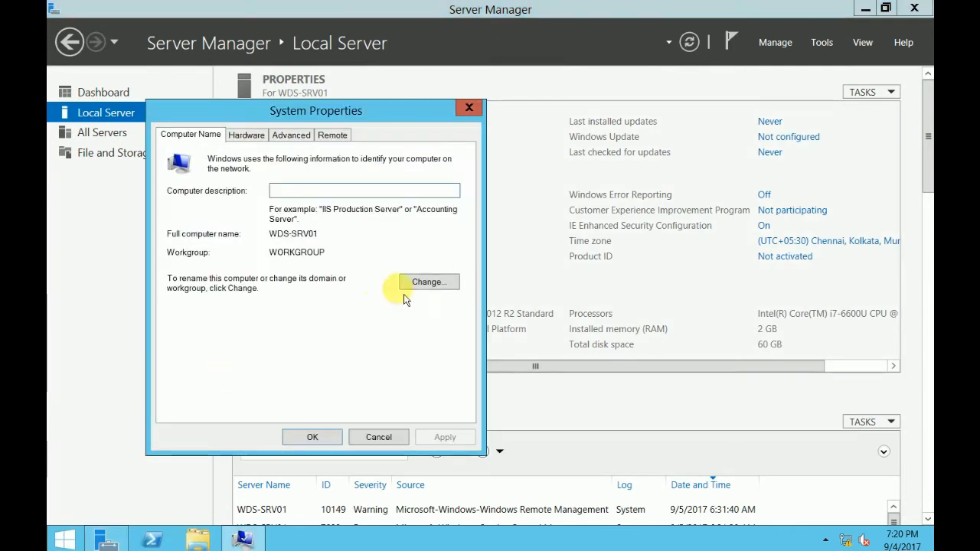
pyautogui.click(404, 295)
pyautogui.click(183, 315)
pyautogui.write('sctech.net')
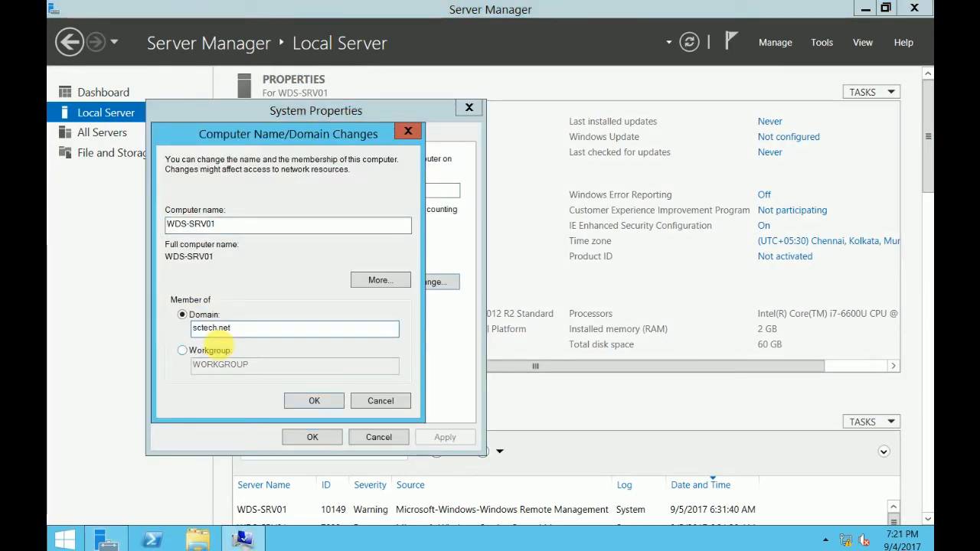
pyautogui.press('Return')
pyautogui.write('srvadmin')
pyautogui.press('Tab')
pyautogui.write('•••••')
pyautogui.press('Return')
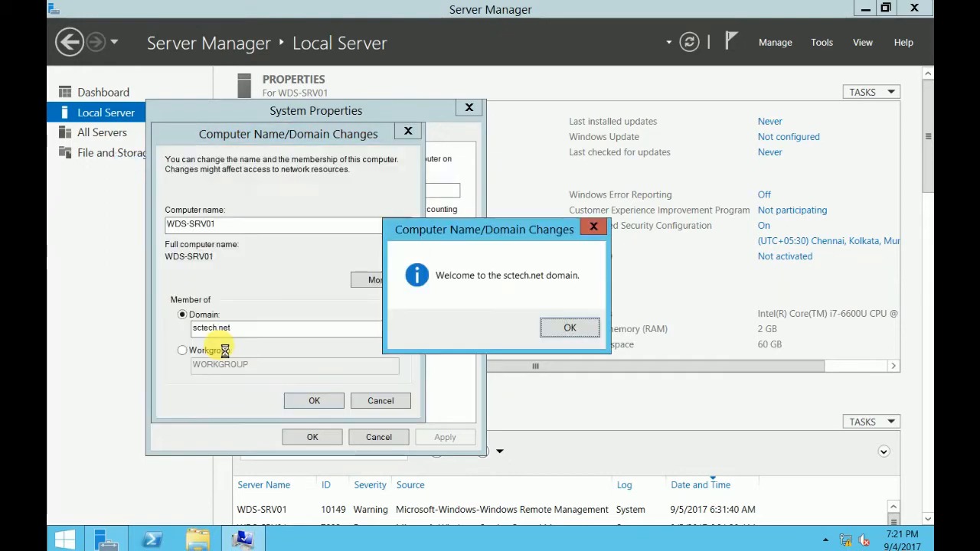
pyautogui.click(569, 327)
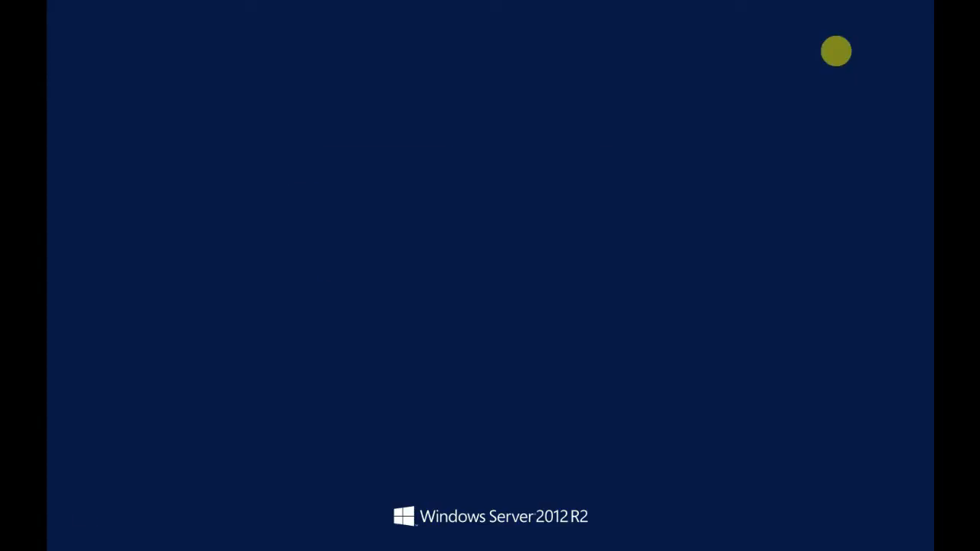
# - Sign in as another user with the SCTECH domain administrator account and its password
pyautogui.click(296, 166)
pyautogui.click(594, 243)
pyautogui.write('srvadmin')
pyautogui.press('Tab')
pyautogui.write('P@ssw0rd')
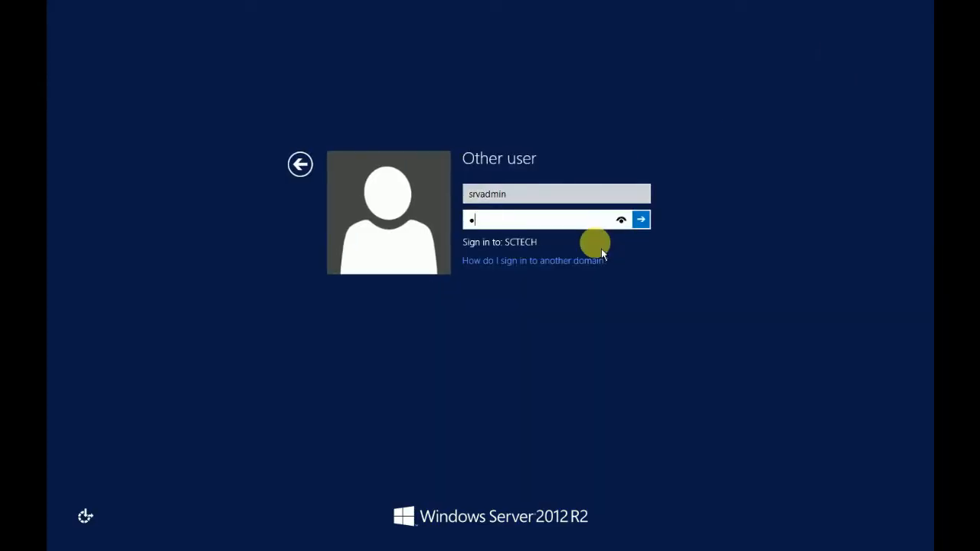
pyautogui.press('Return')
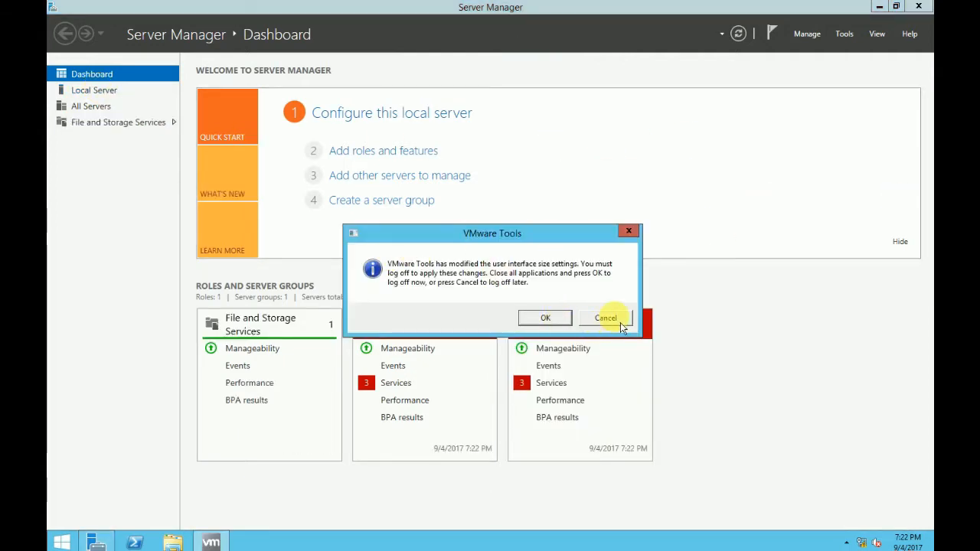
# - Postpone the VMware Tools log-off and select the Windows Deployment Services role with its required features
pyautogui.click(618, 320)
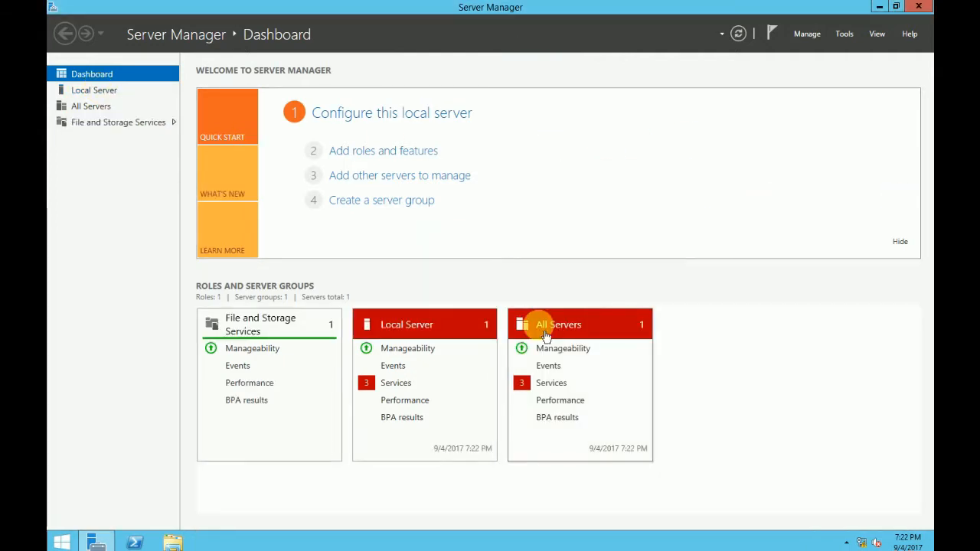
pyautogui.click(414, 159)
pyautogui.click(520, 462)
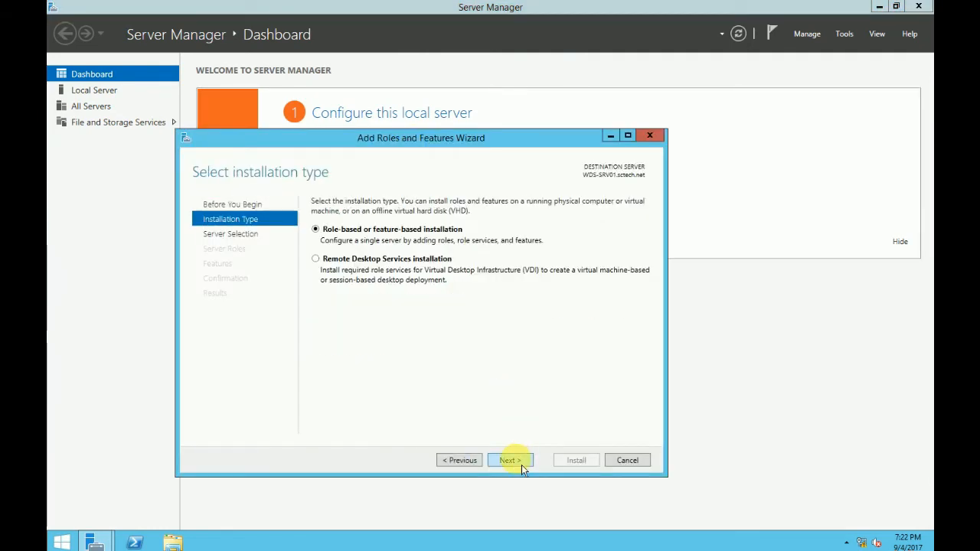
pyautogui.click(521, 465)
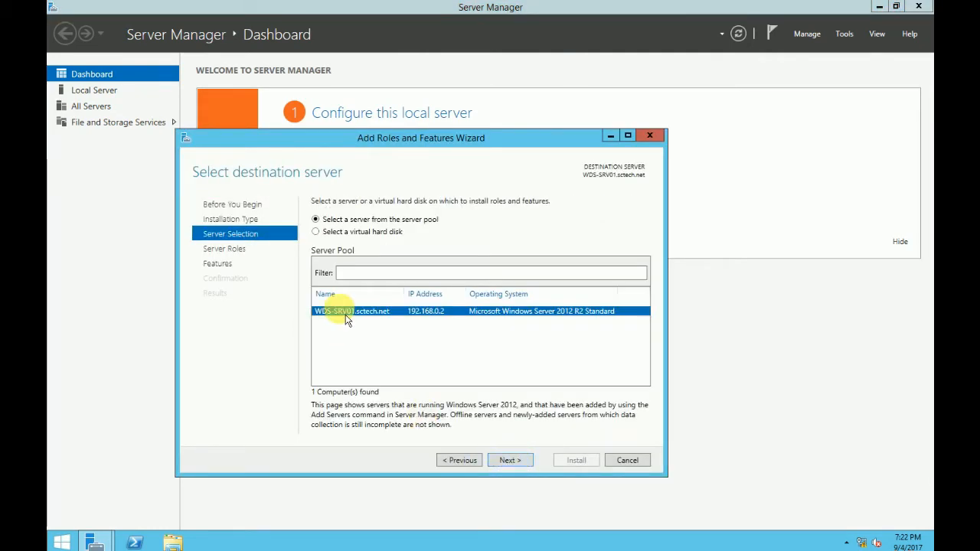
pyautogui.click(524, 463)
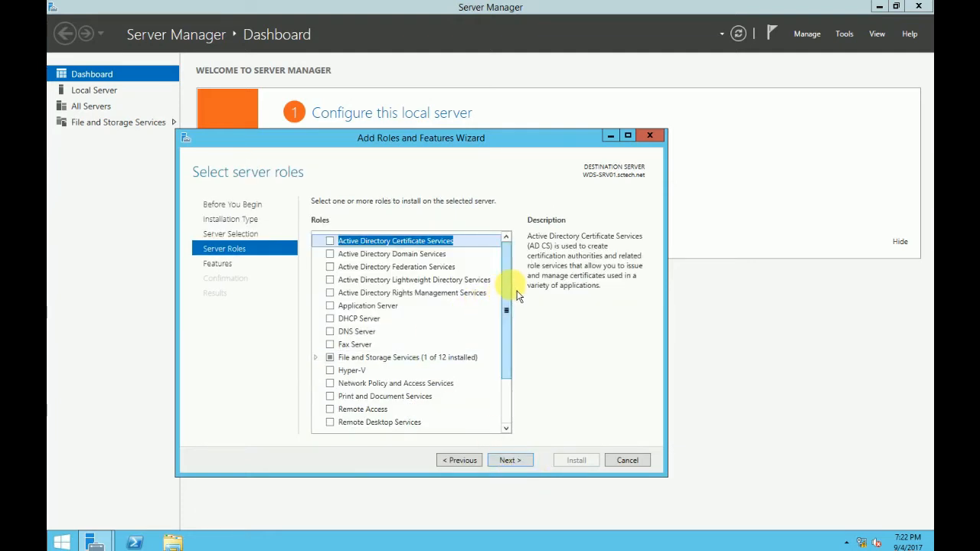
pyautogui.scroll(-2, 507, 313)
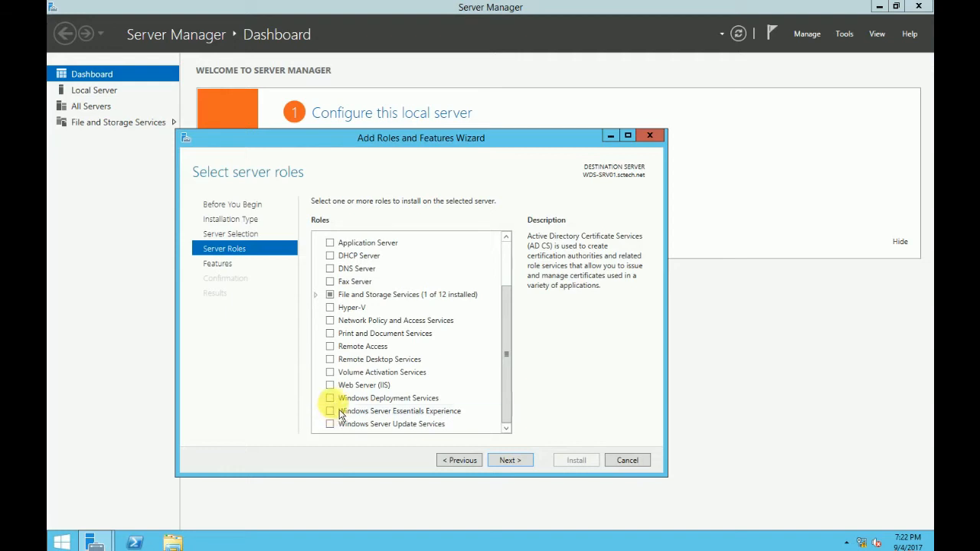
pyautogui.click(330, 398)
pyautogui.click(459, 411)
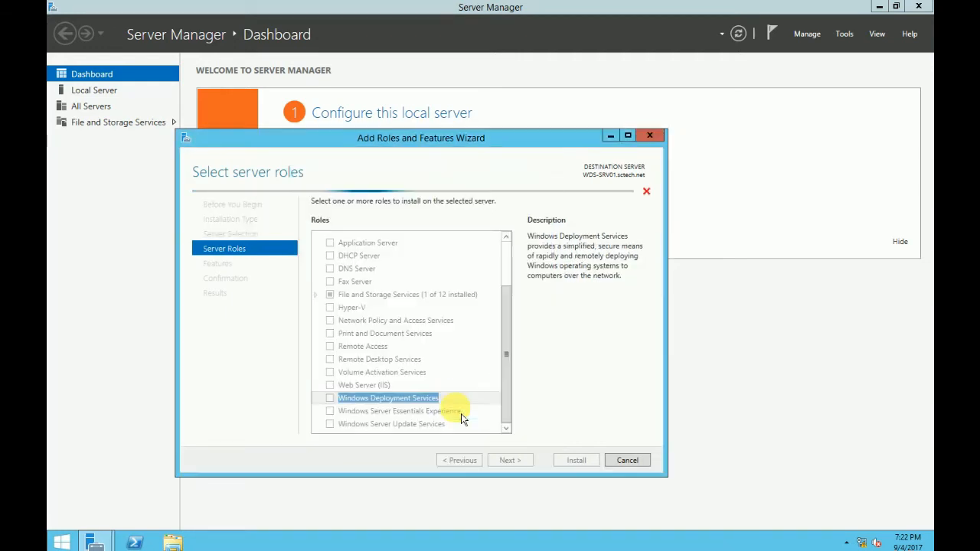
# - Keep Deployment Server and Transport Server role services and install WDS
pyautogui.click(524, 468)
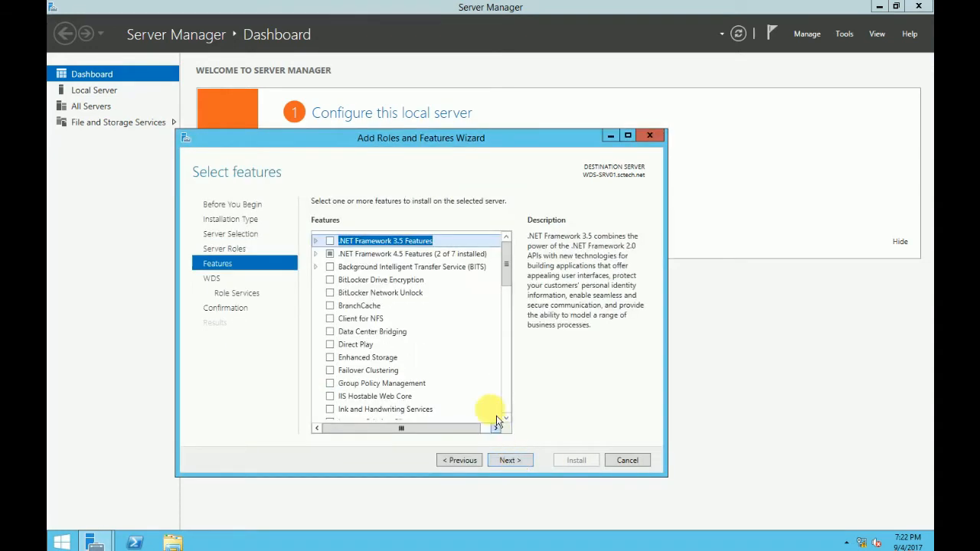
pyautogui.click(514, 464)
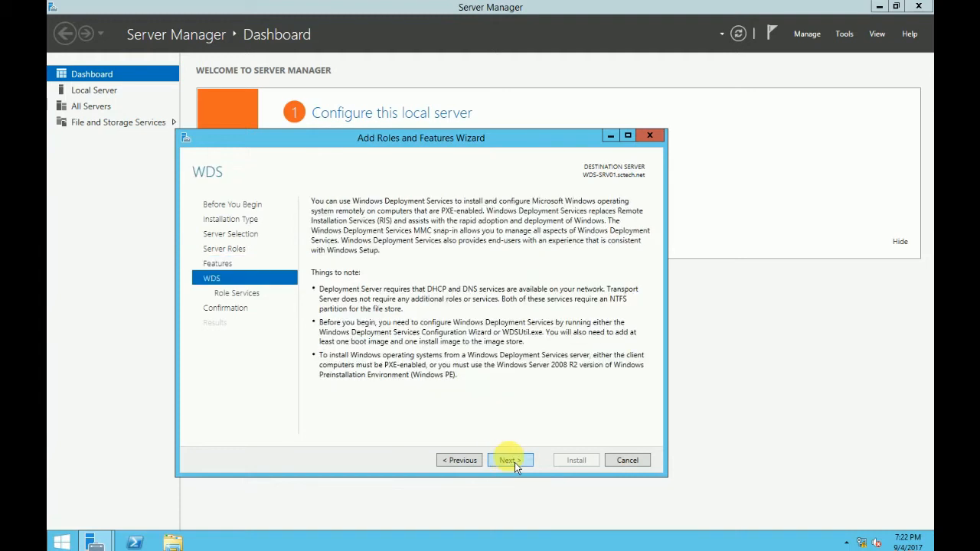
pyautogui.click(515, 463)
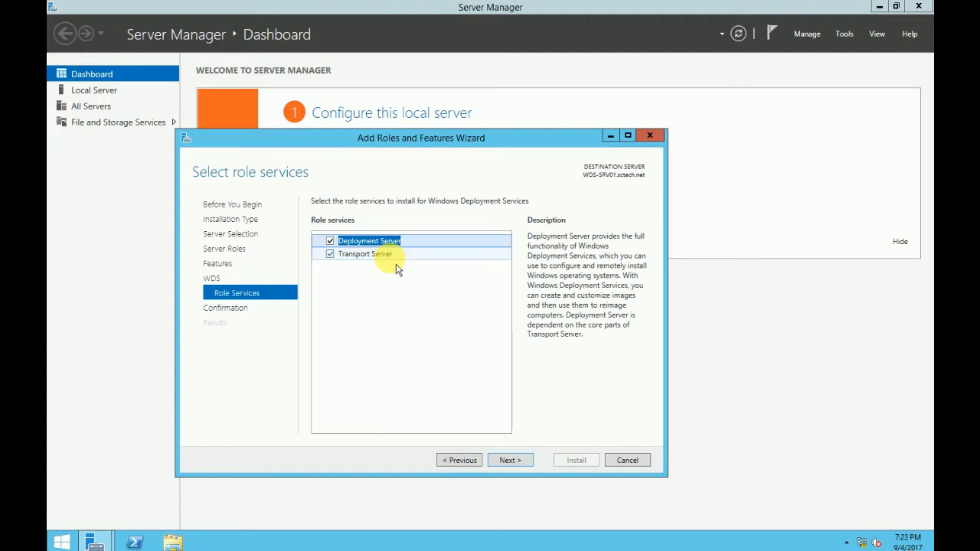
pyautogui.click(508, 459)
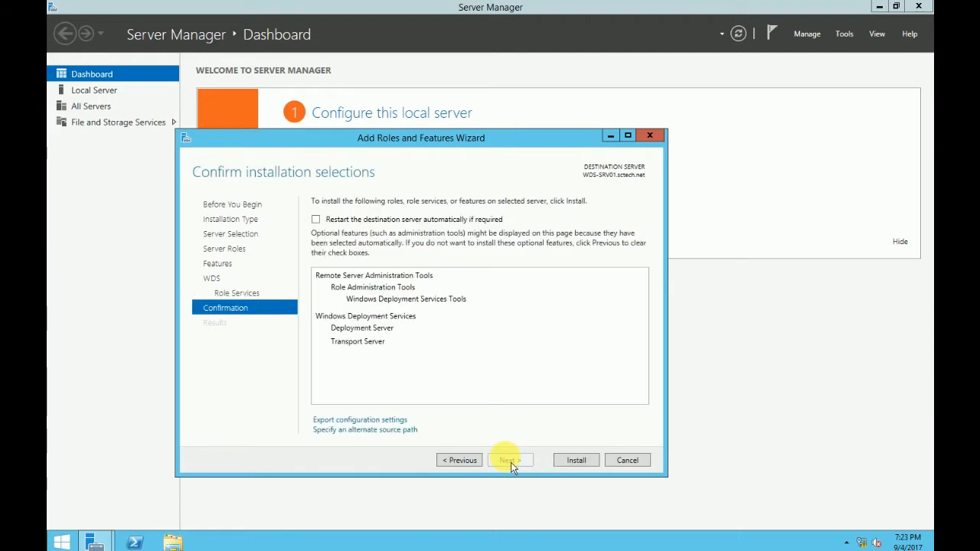
pyautogui.click(580, 466)
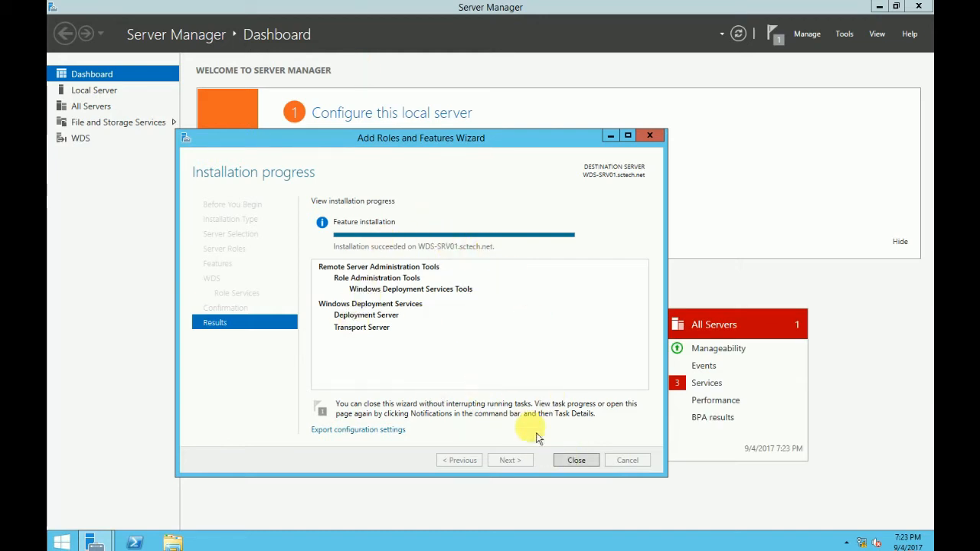
pyautogui.click(575, 460)
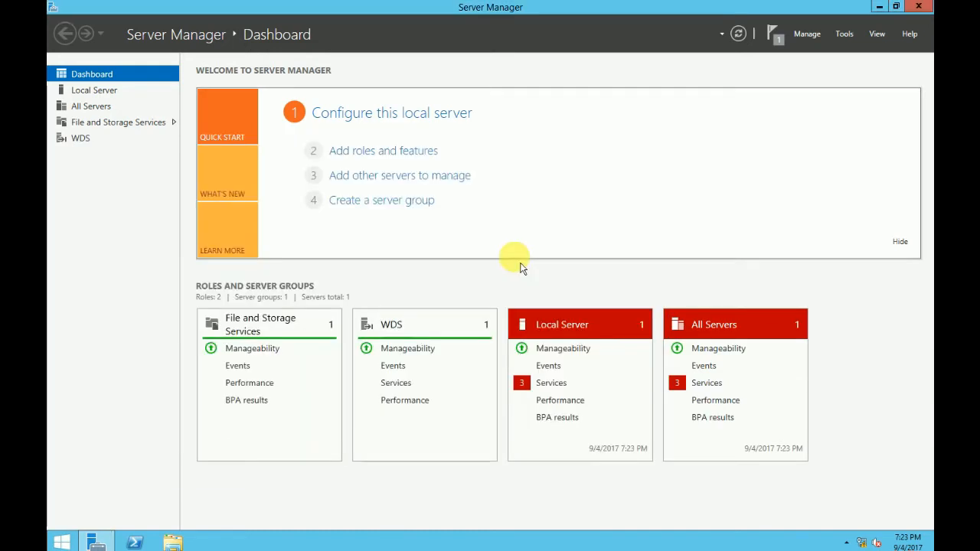
# - Launch the WDS console, expand Servers and choose Configure Server on WDS-SRV01.sctech.net
pyautogui.click(843, 35)
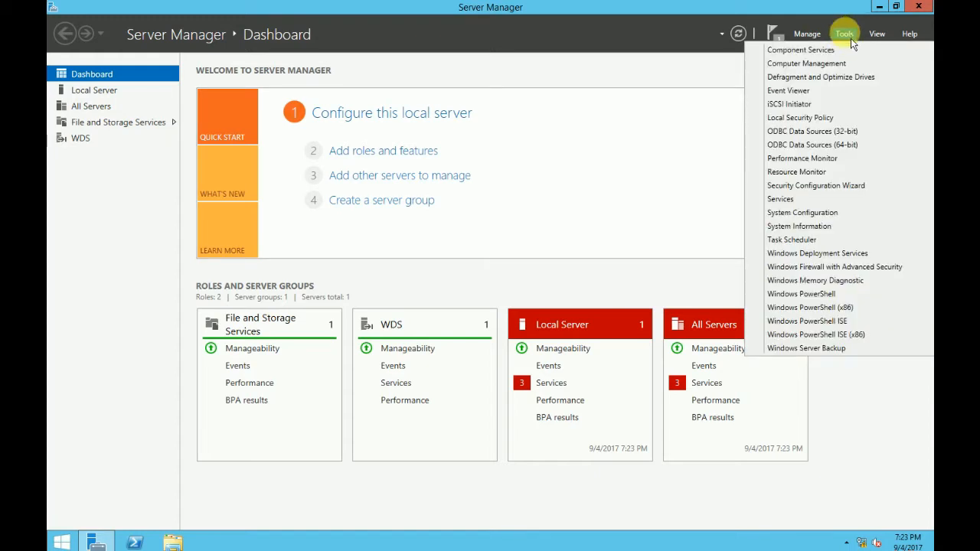
pyautogui.click(840, 259)
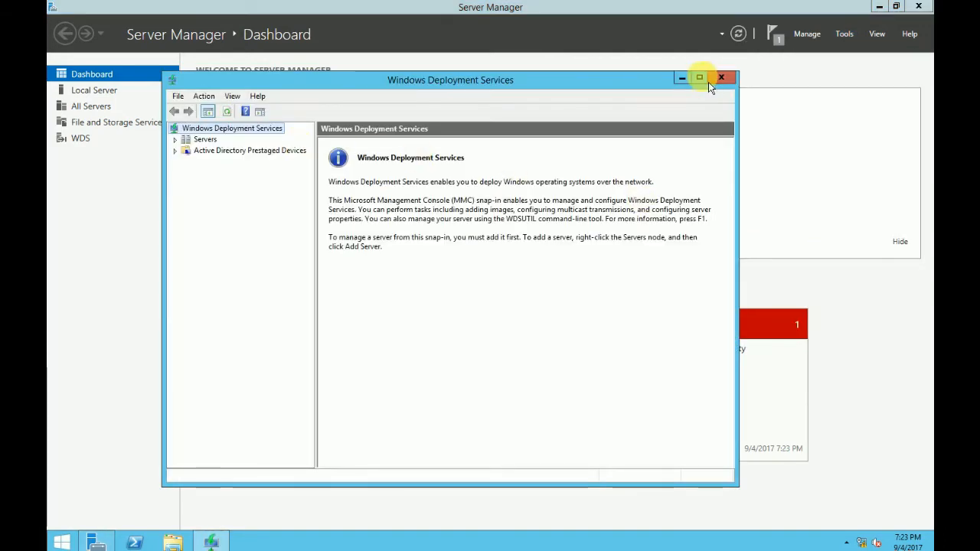
pyautogui.click(699, 78)
pyautogui.click(82, 65)
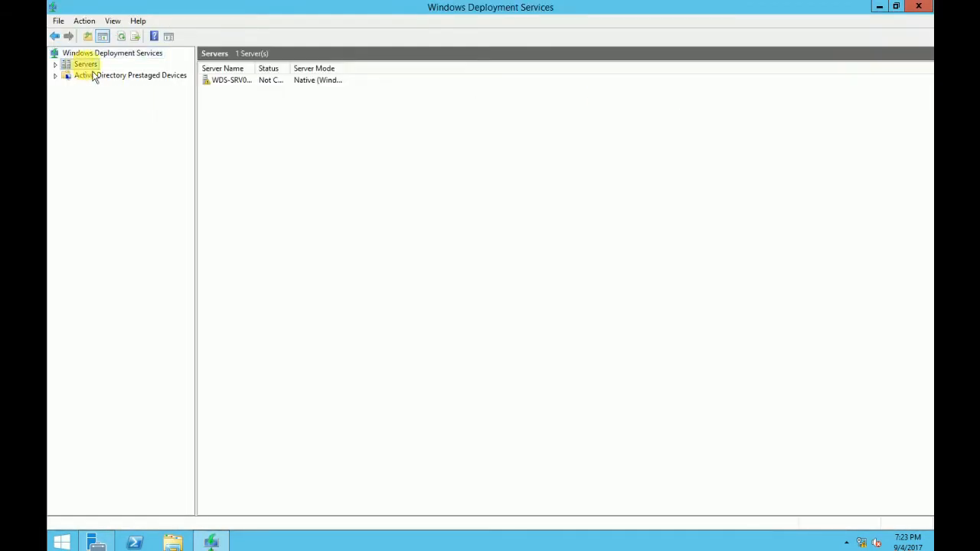
pyautogui.click(56, 66)
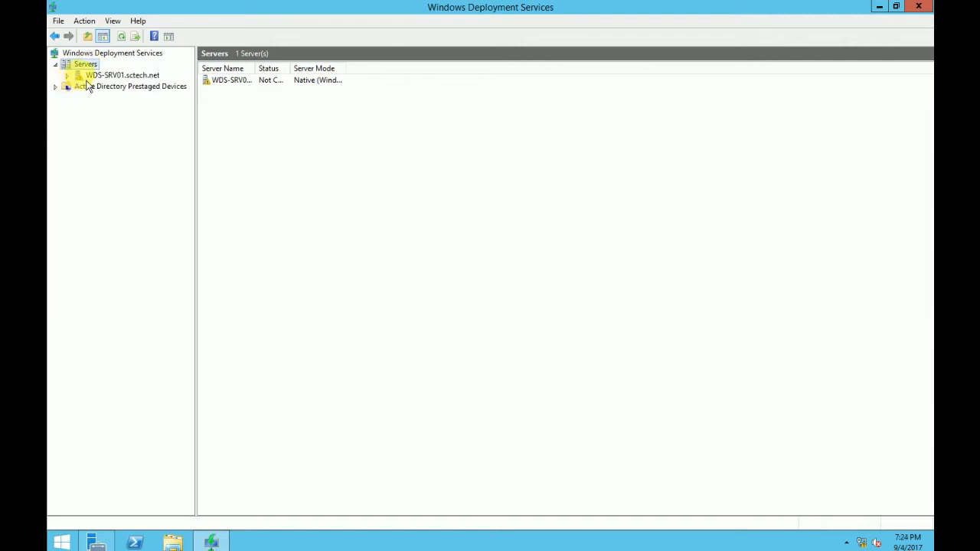
pyautogui.click(104, 75)
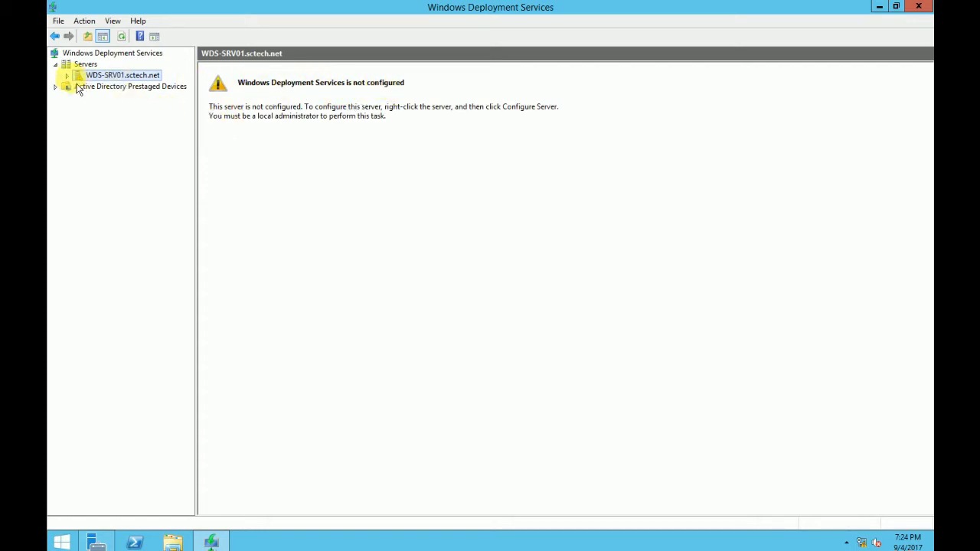
pyautogui.rightClick(112, 77)
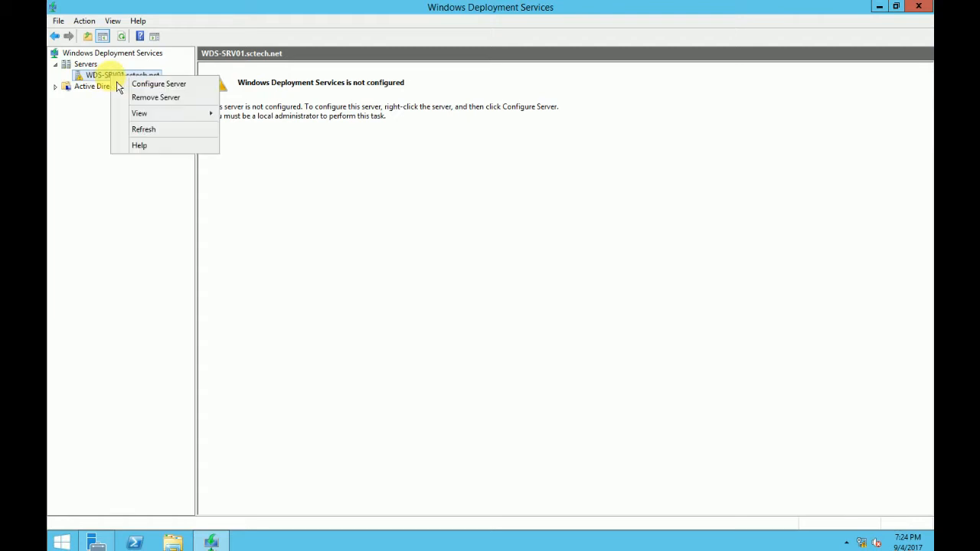
pyautogui.click(162, 84)
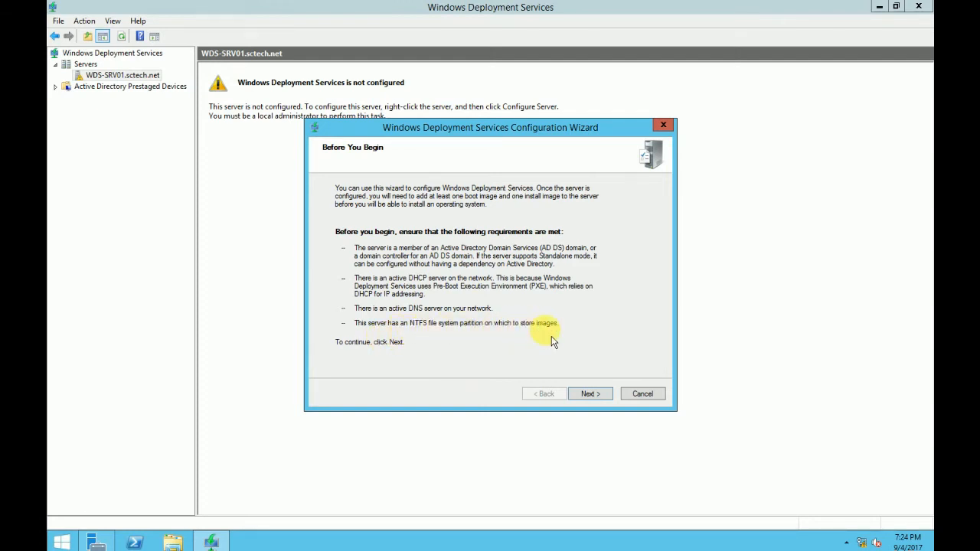
pyautogui.click(187, 545)
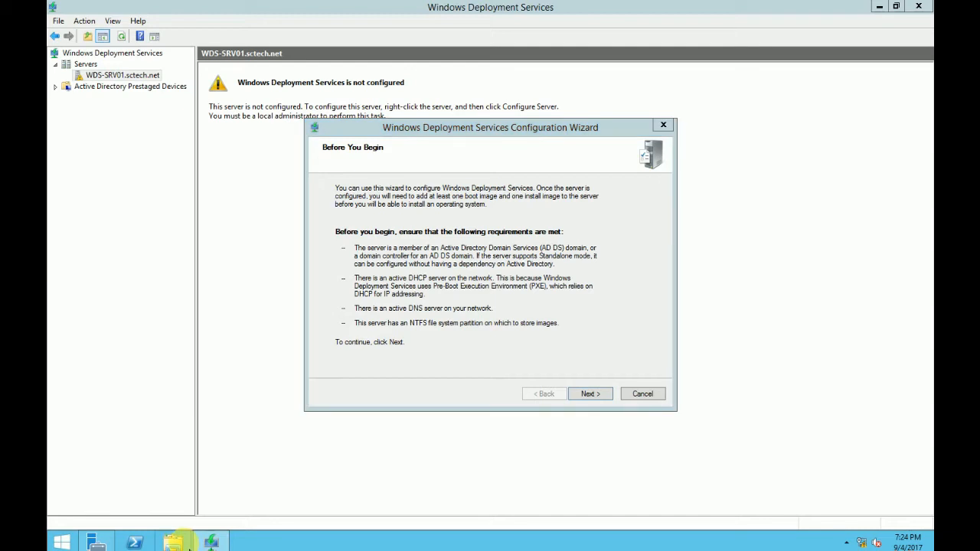
pyautogui.click(420, 320)
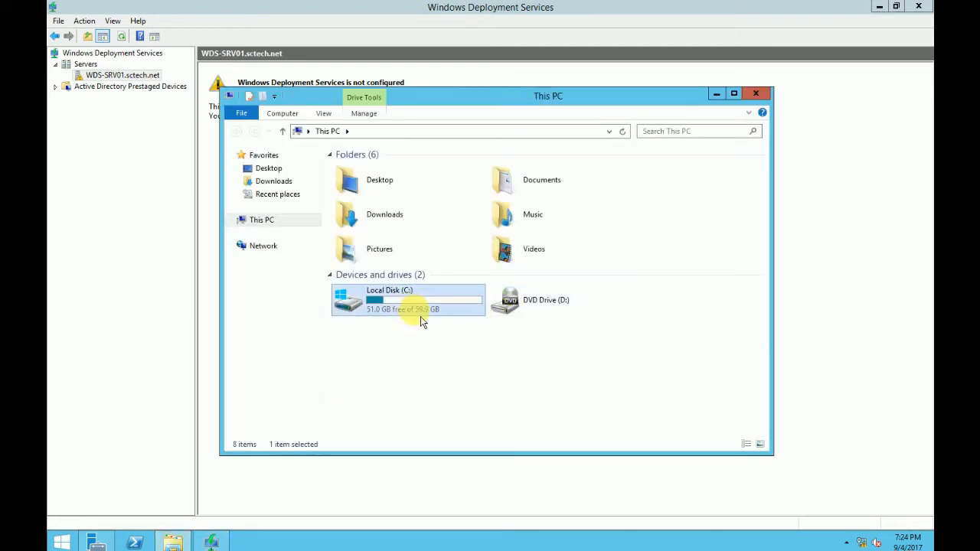
pyautogui.rightClick(421, 317)
pyautogui.click(461, 466)
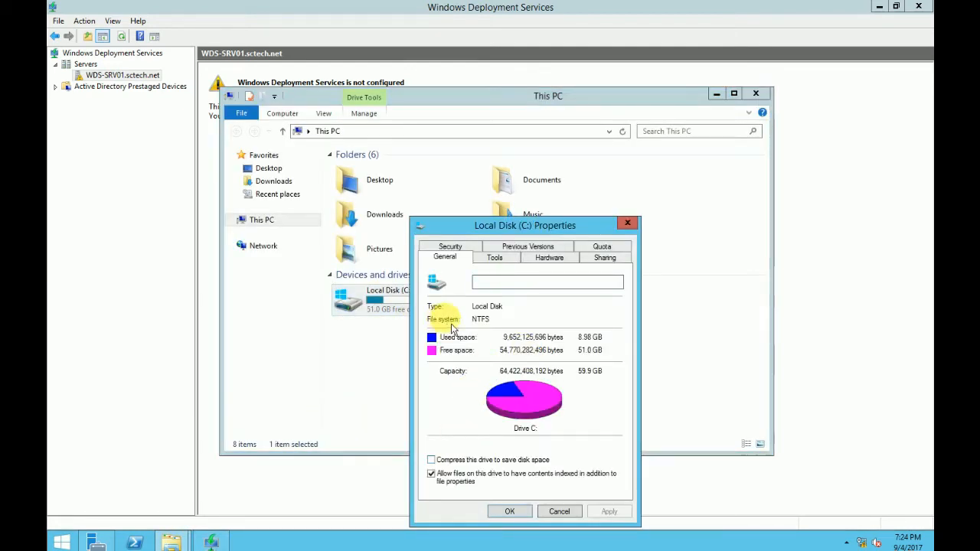
pyautogui.click(558, 511)
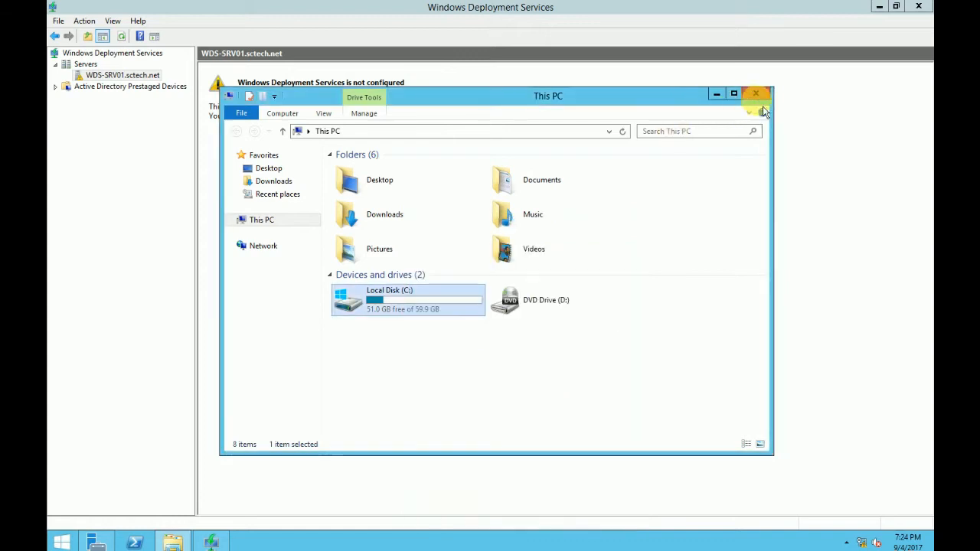
pyautogui.click(756, 95)
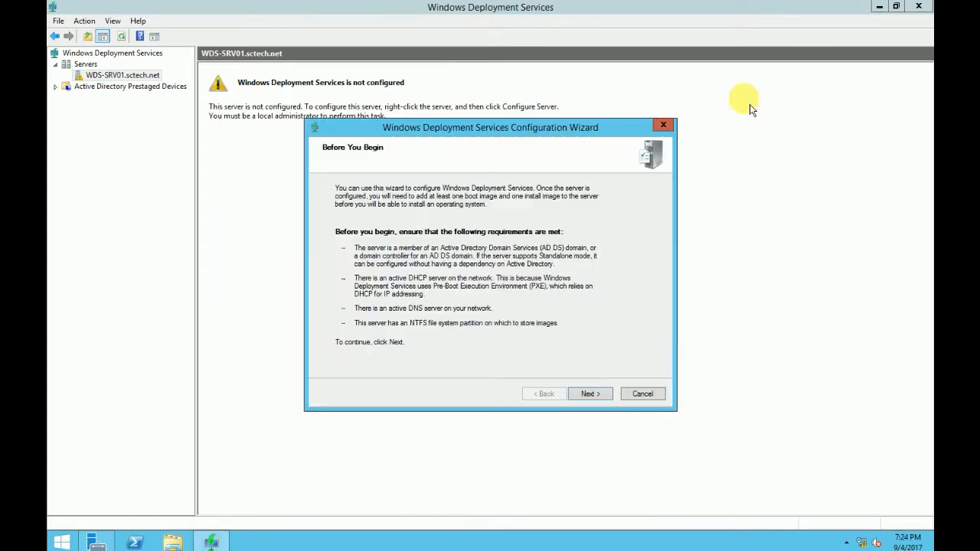
# - Keep Active Directory integration, accept C:\RemoteInstall as the folder, and confirm the System Volume Warning
pyautogui.click(604, 400)
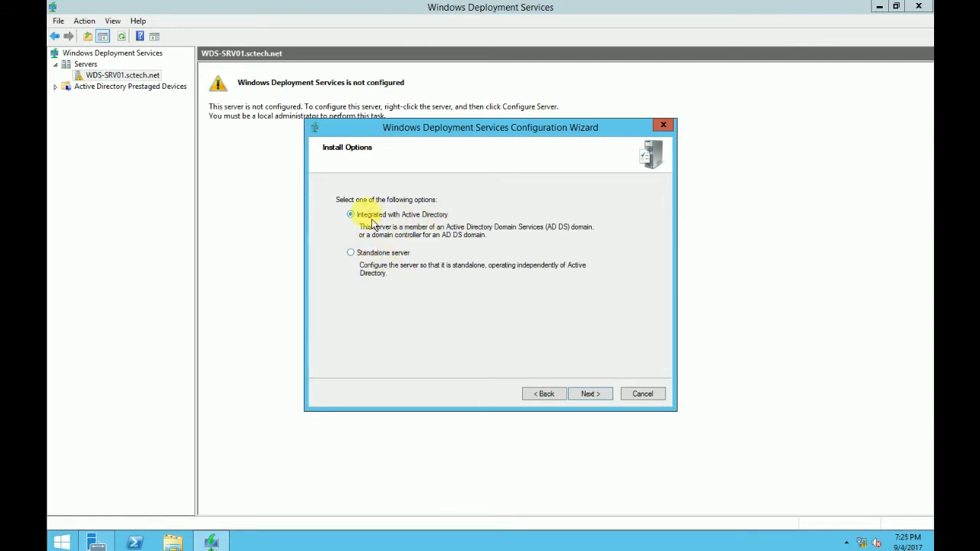
pyautogui.click(605, 396)
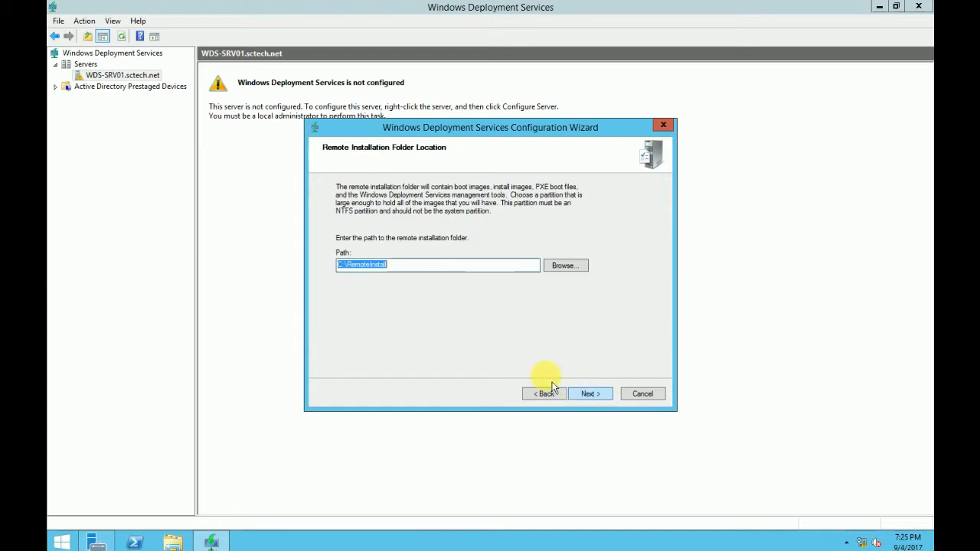
pyautogui.moveTo(407, 266); pyautogui.dragTo(335, 267)
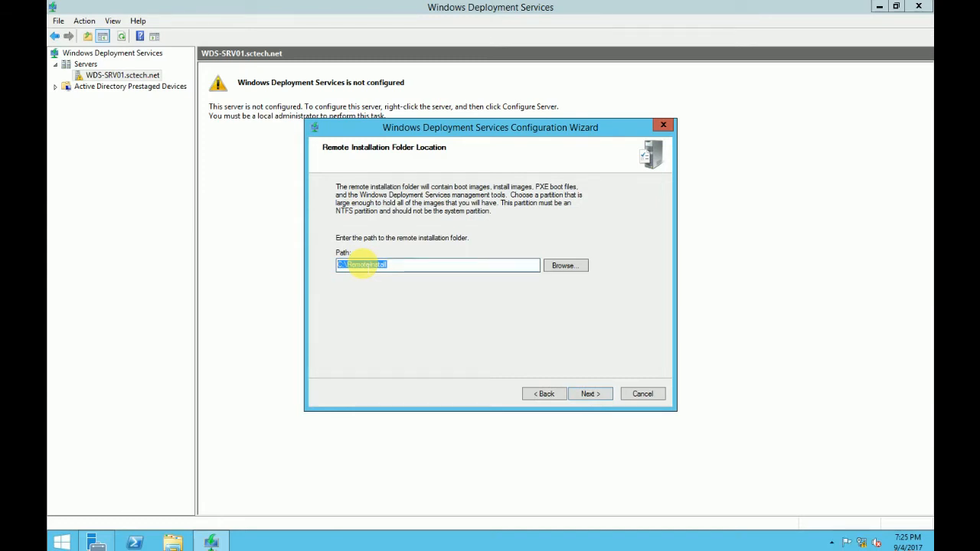
pyautogui.click(384, 265)
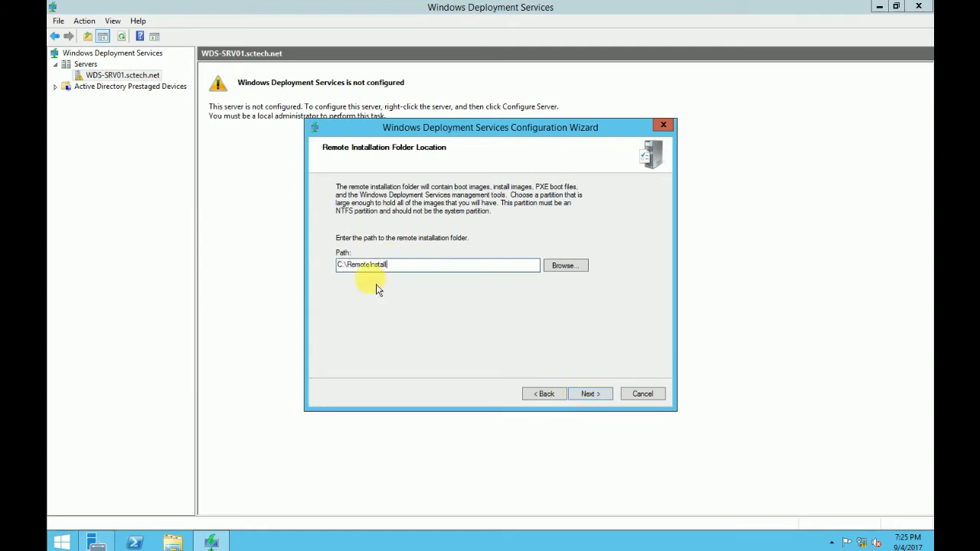
pyautogui.click(586, 393)
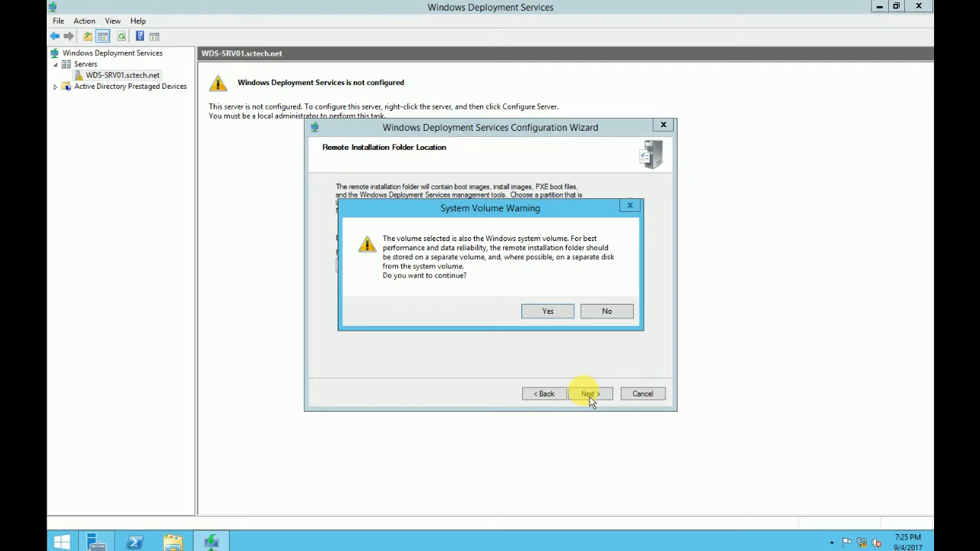
pyautogui.click(548, 312)
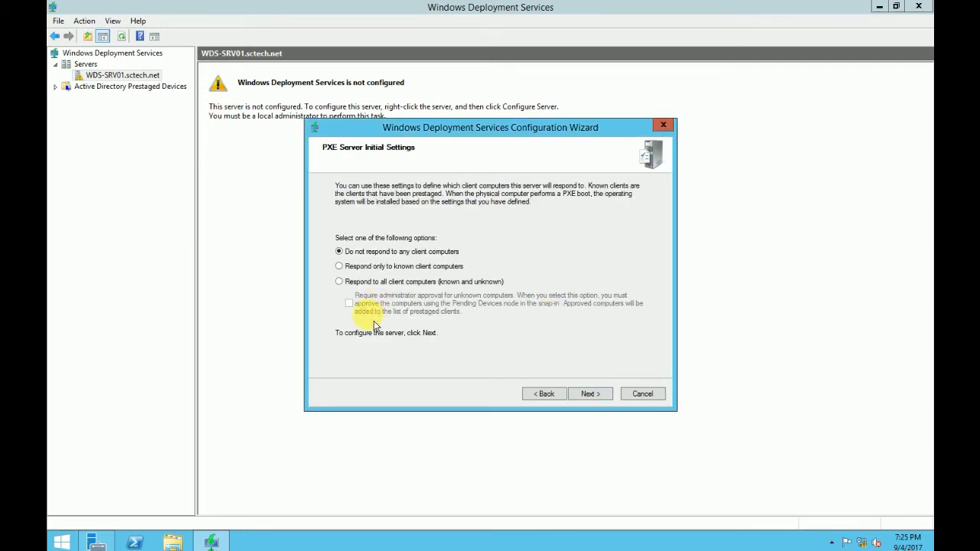
# - Set PXE to respond to all known and unknown clients and finish configuring WDS-SRV01 without adding images
pyautogui.click(342, 283)
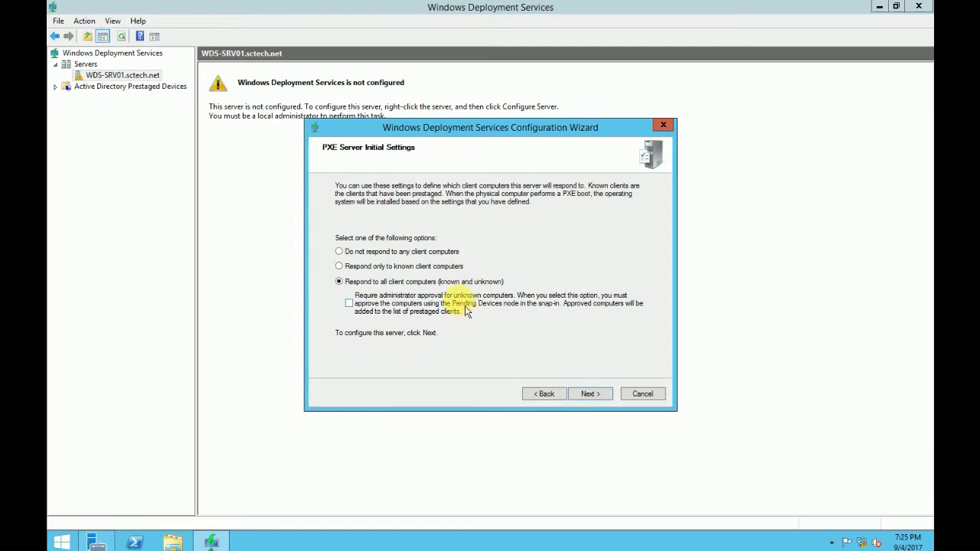
pyautogui.click(589, 395)
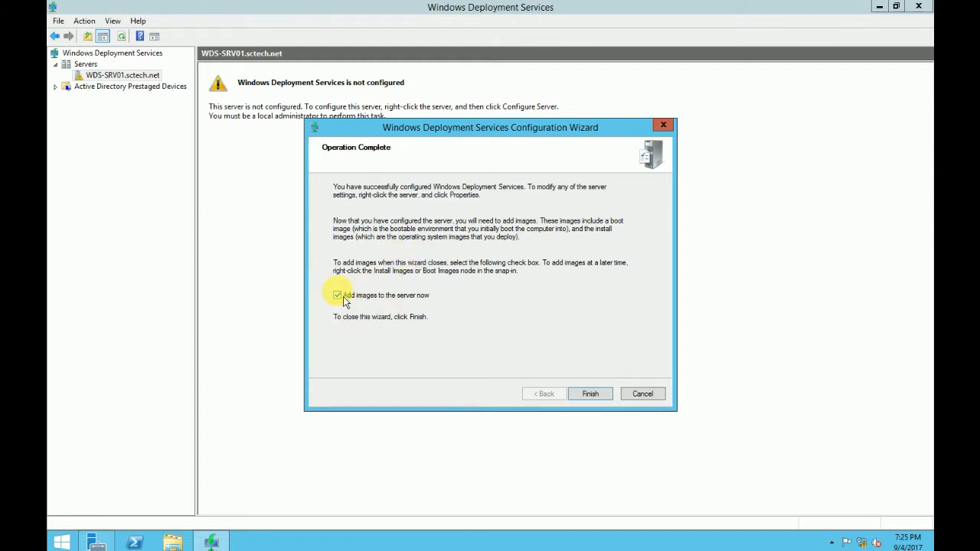
pyautogui.click(595, 398)
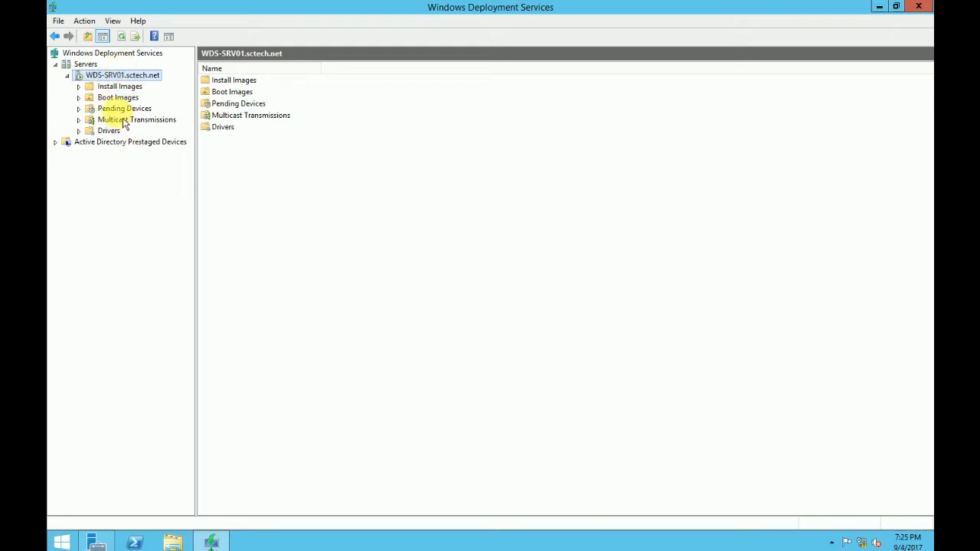
# - Step through the Install Images, Boot Images, Pending Devices and Multicast Transmissions nodes
pyautogui.click(127, 86)
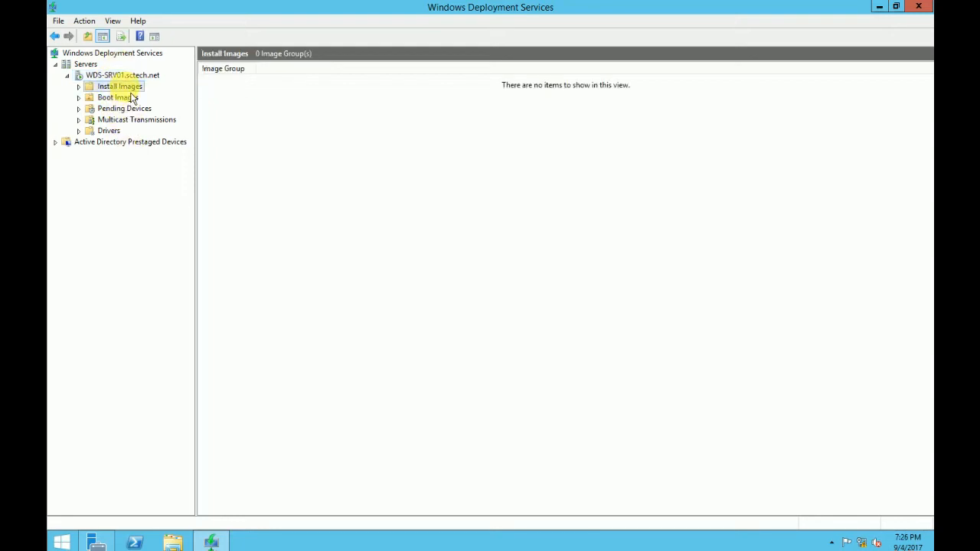
pyautogui.click(122, 97)
pyautogui.click(132, 108)
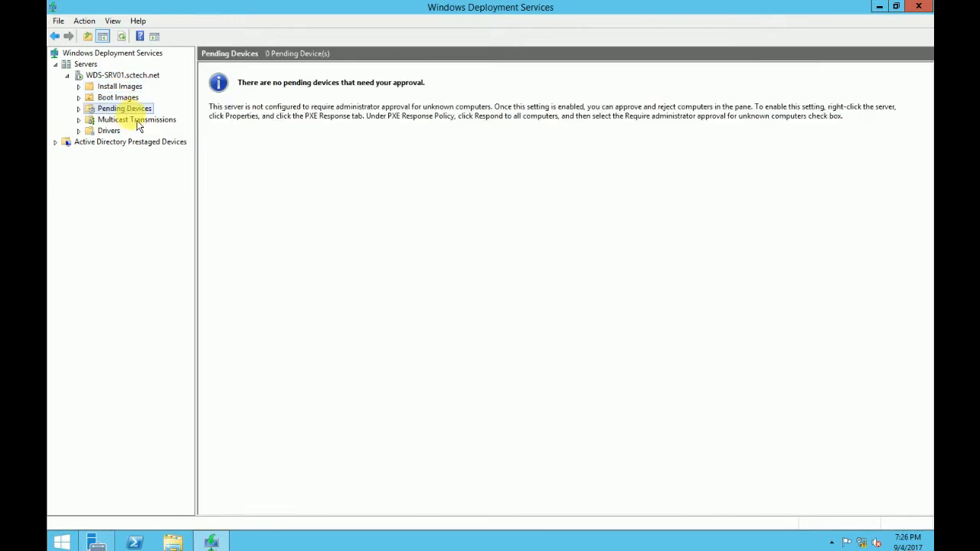
pyautogui.click(132, 120)
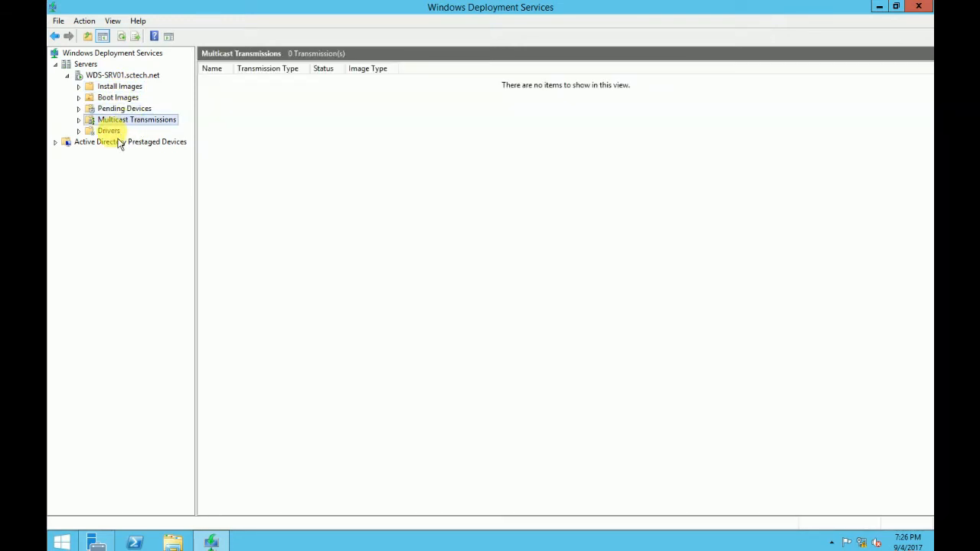
pyautogui.press('Down')
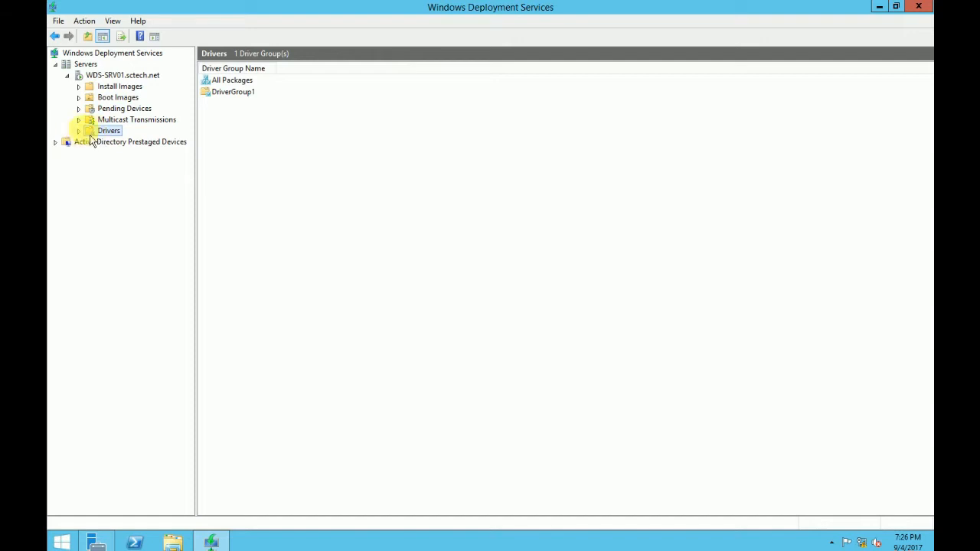
# - Review each node again, including Drivers' All Packages and DriverGroup1, ending on Install Images
pyautogui.click(121, 87)
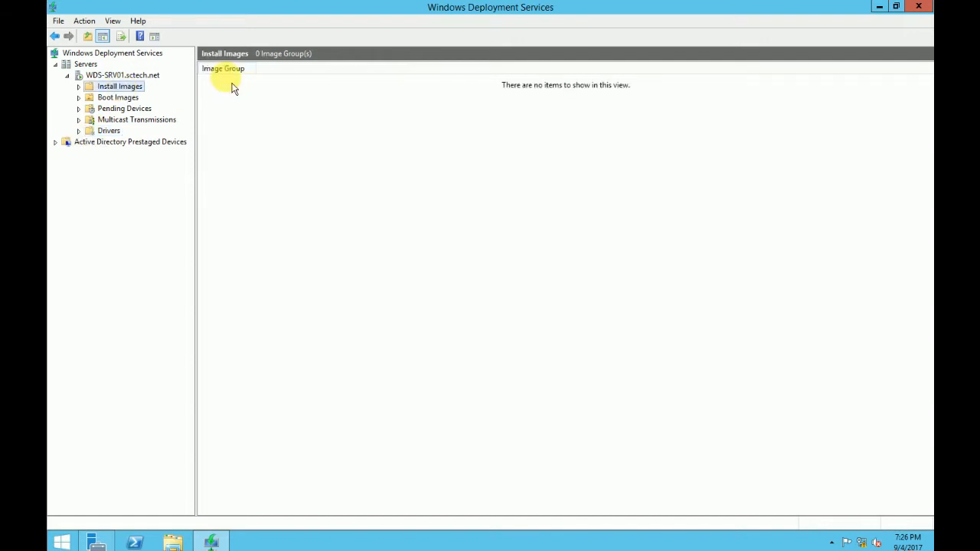
pyautogui.click(118, 97)
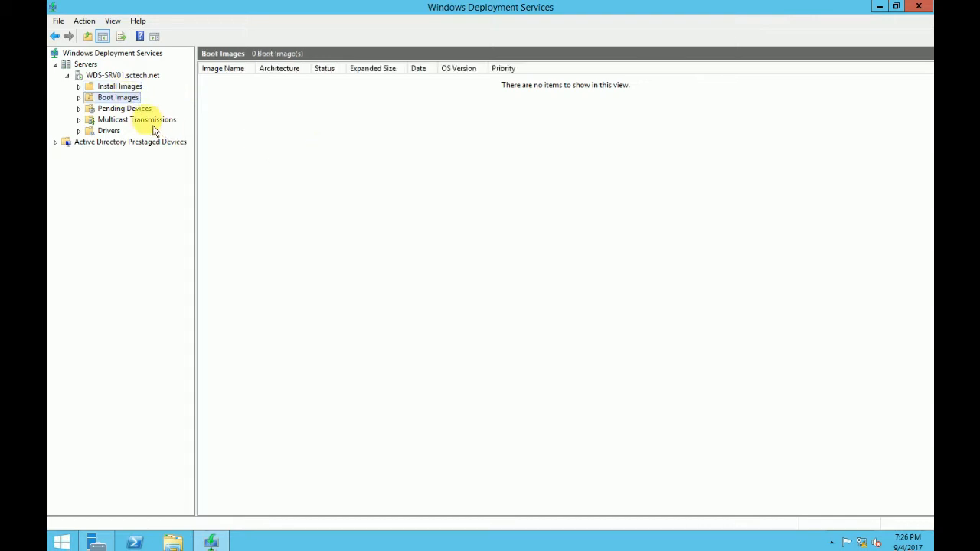
pyautogui.click(122, 109)
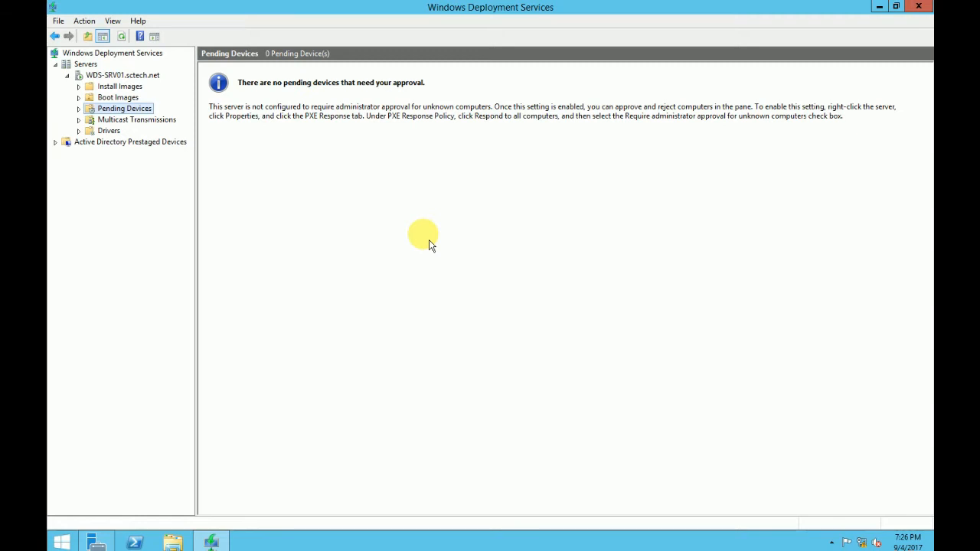
pyautogui.click(115, 121)
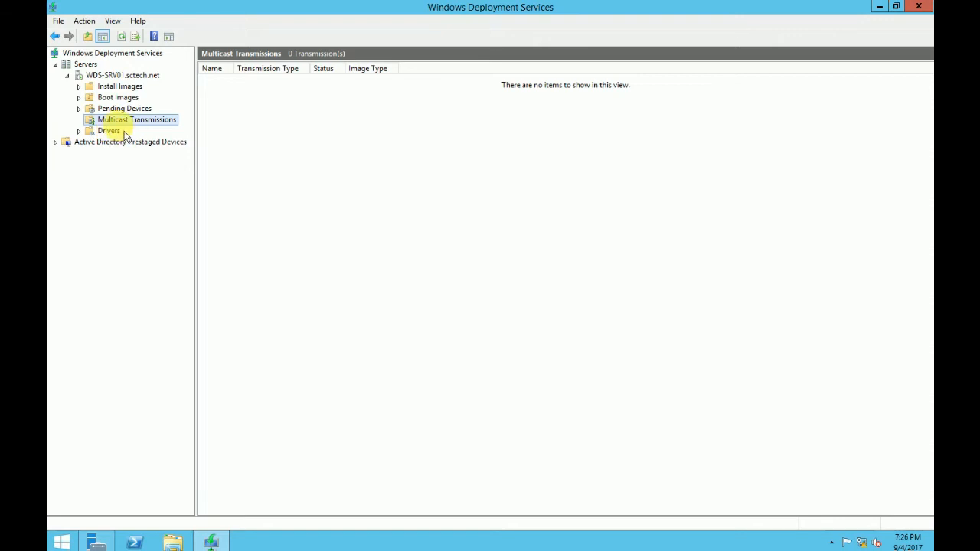
pyautogui.click(113, 135)
pyautogui.doubleClick(219, 82)
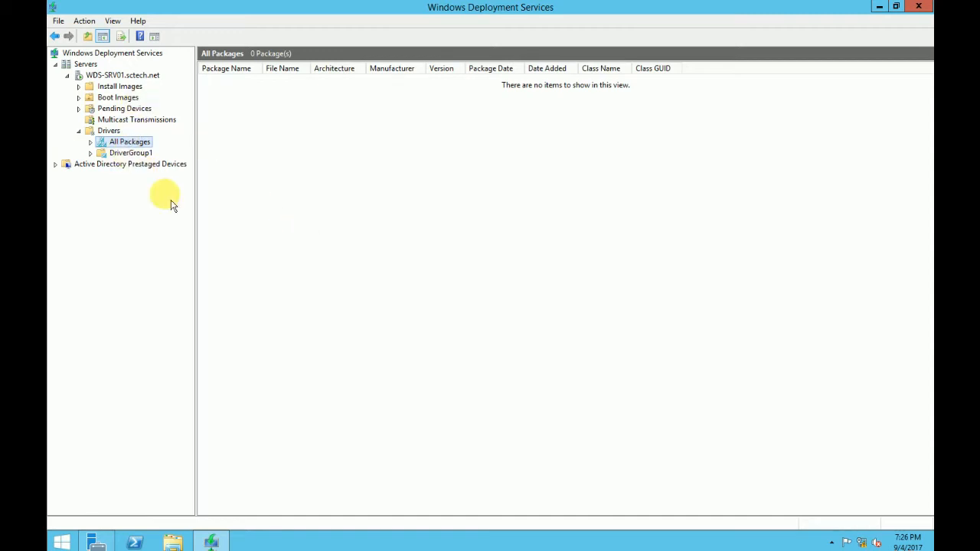
pyautogui.click(126, 155)
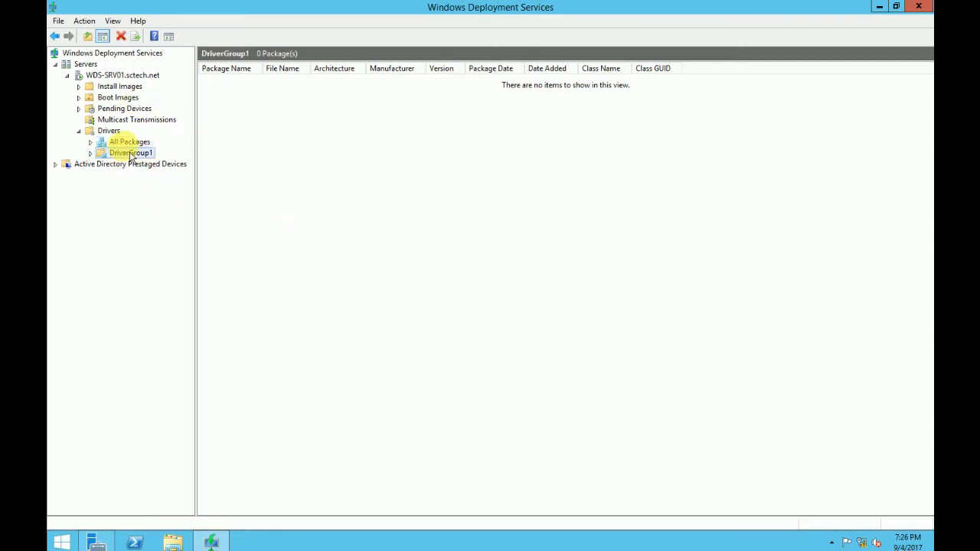
pyautogui.click(129, 143)
pyautogui.click(119, 87)
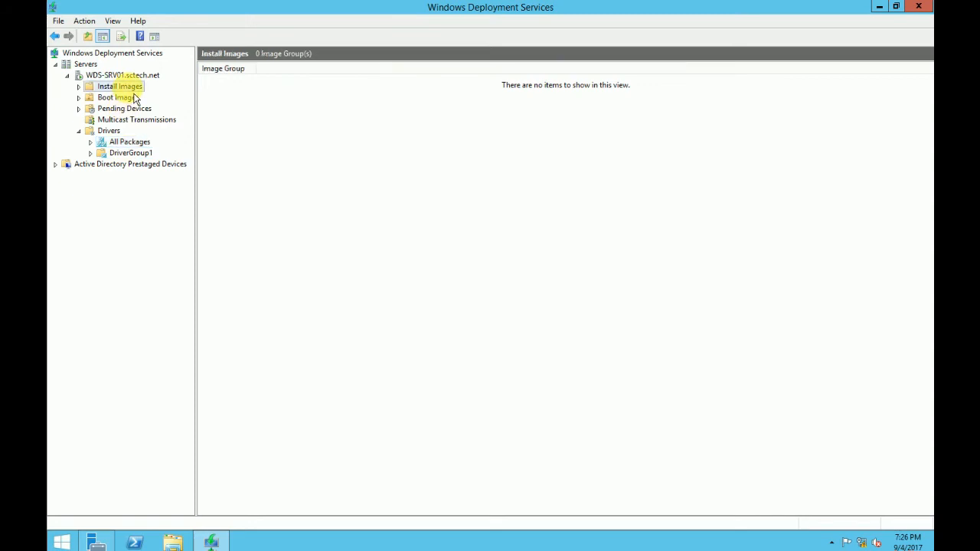
pyautogui.click(78, 131)
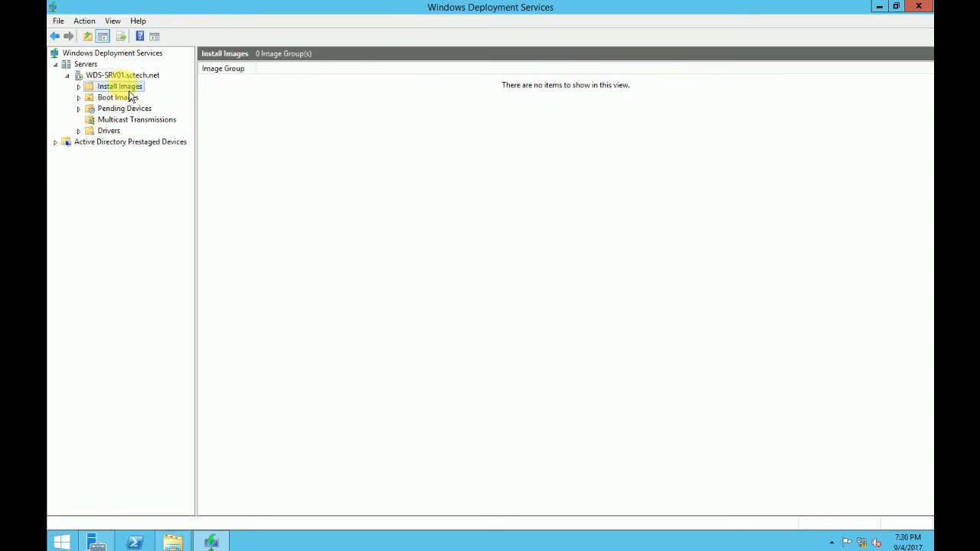
# - Start adding an install image into a new image group named TestGroup
pyautogui.rightClick(132, 87)
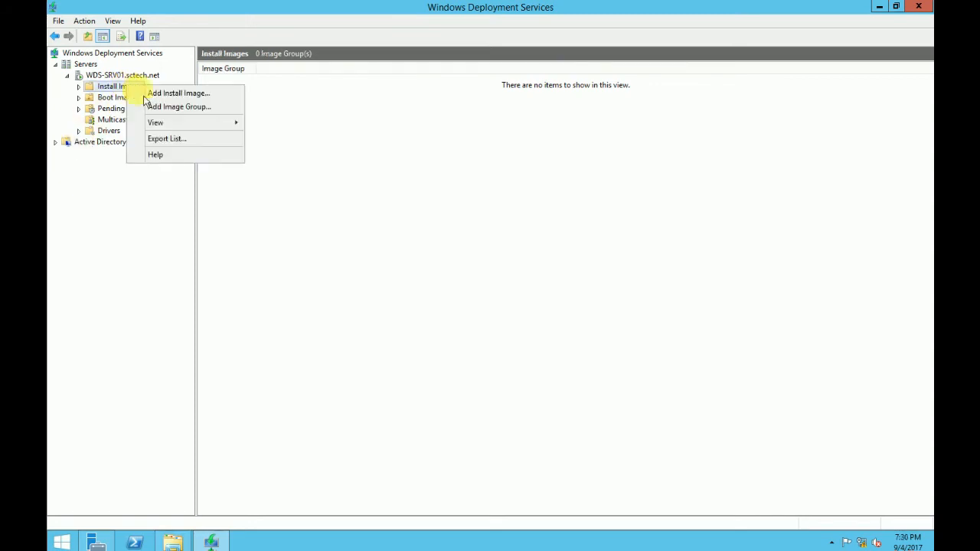
pyautogui.click(175, 93)
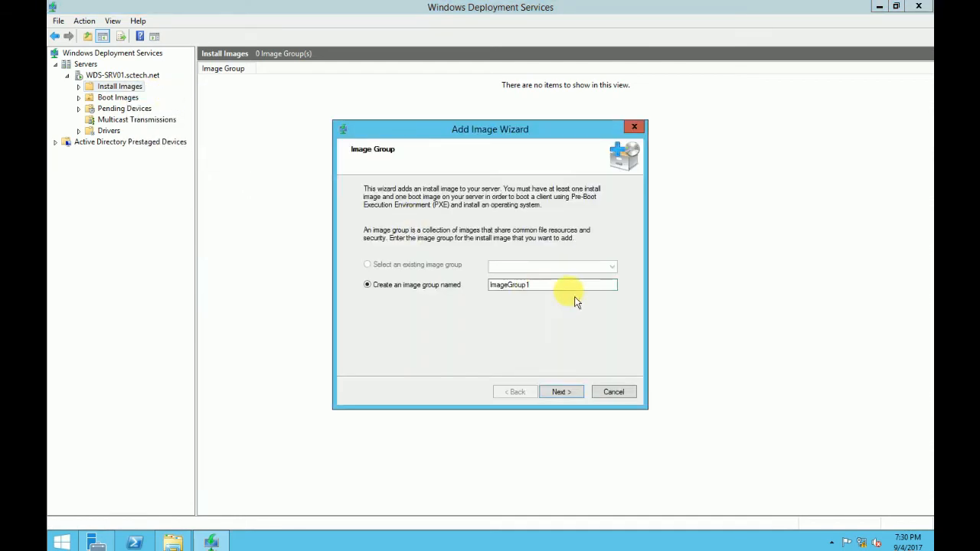
pyautogui.moveTo(549, 286); pyautogui.dragTo(445, 286)
pyautogui.write('Test')
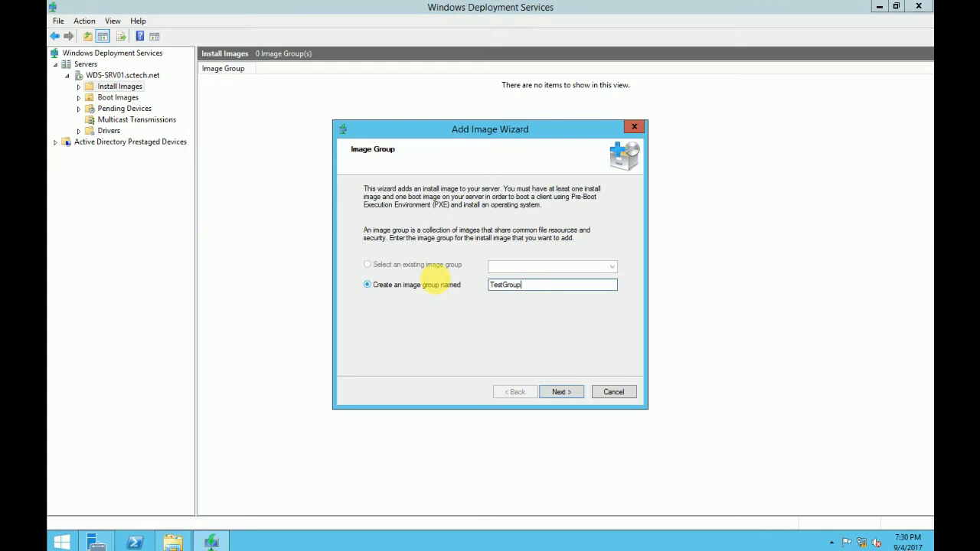
pyautogui.click(574, 390)
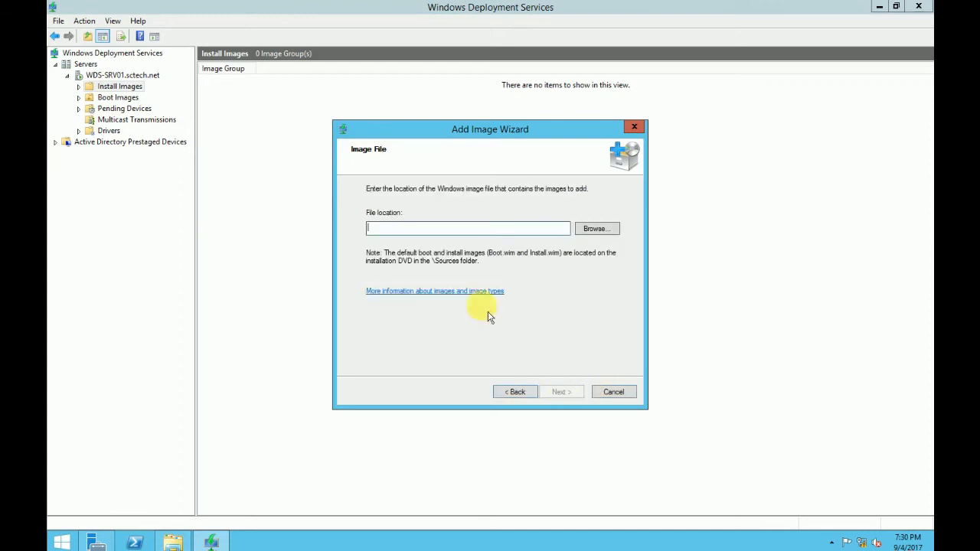
# - Choose INSTALL.WIM from the DVD's SOURCES folder as the image file
pyautogui.click(597, 230)
pyautogui.scroll(-1, 424, 283)
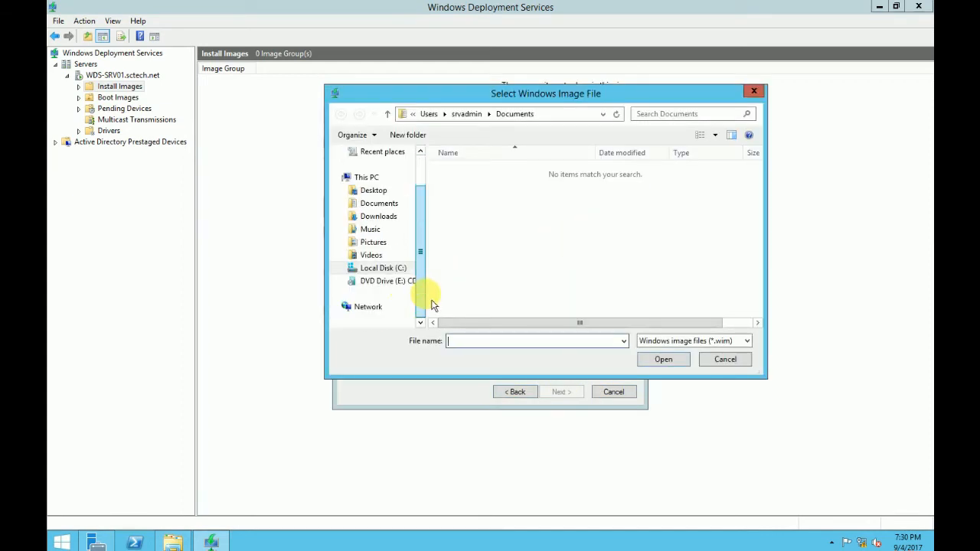
pyautogui.click(382, 280)
pyautogui.doubleClick(467, 196)
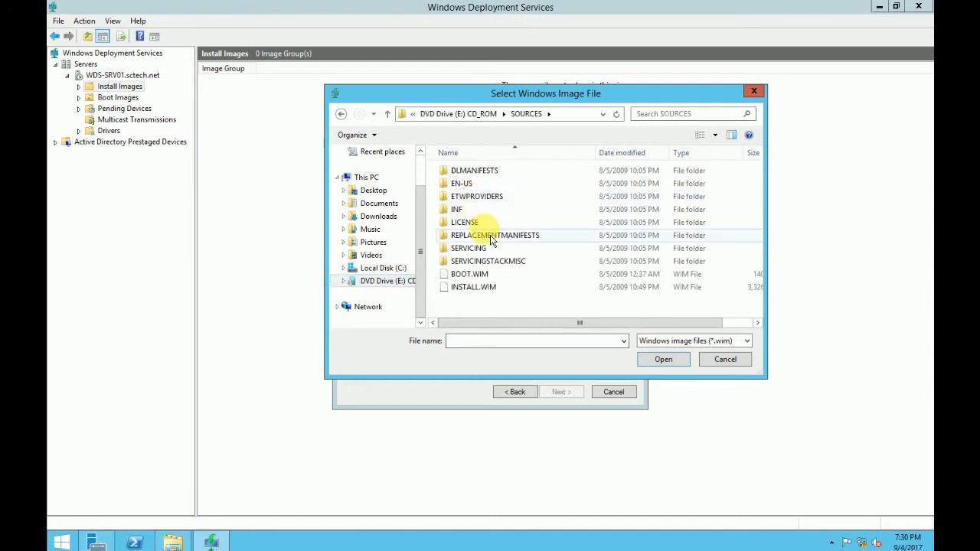
pyautogui.click(469, 235)
pyautogui.click(341, 114)
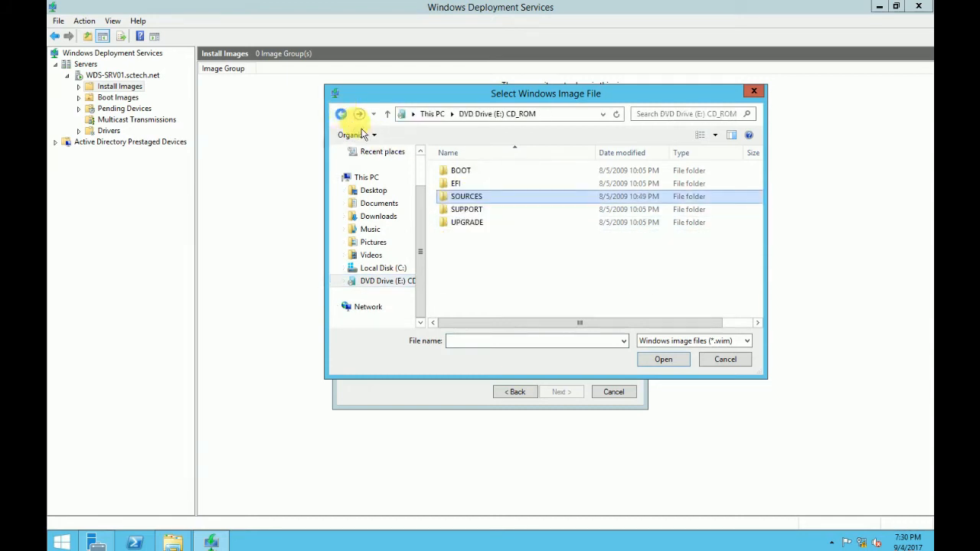
pyautogui.doubleClick(467, 196)
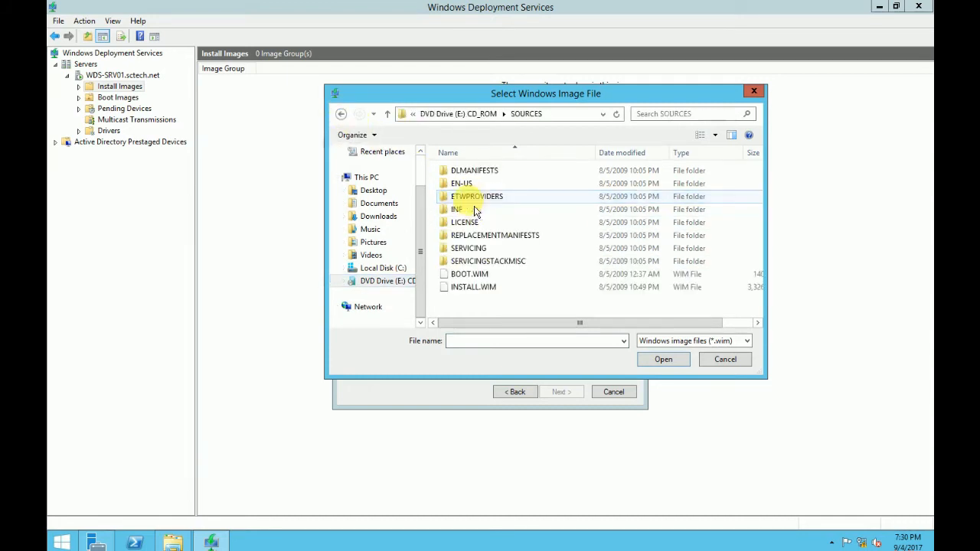
pyautogui.click(474, 287)
pyautogui.click(664, 360)
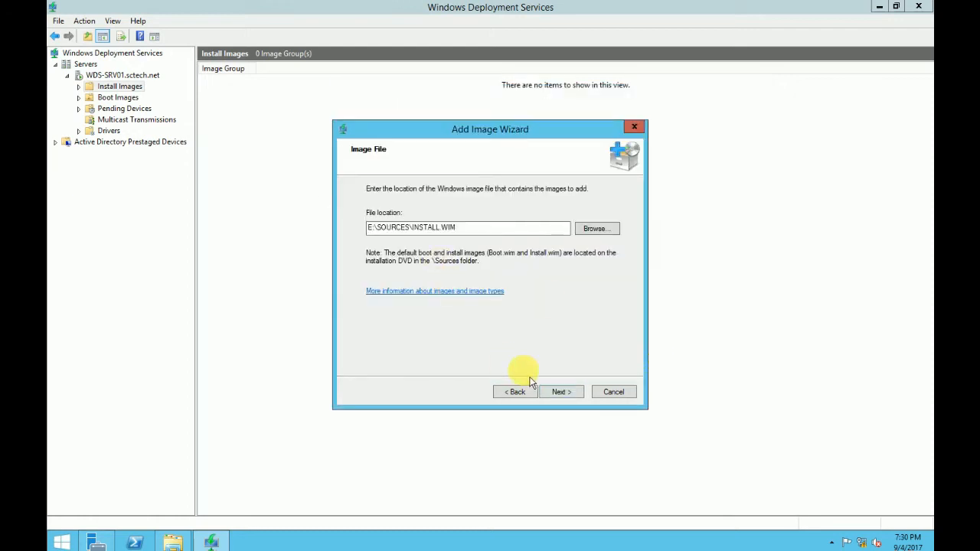
pyautogui.click(563, 392)
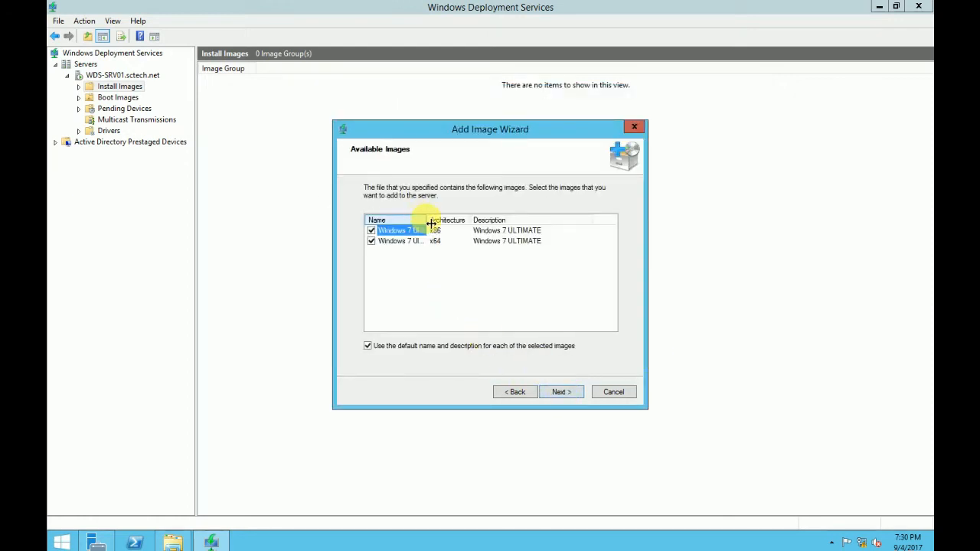
# - Import only the Windows 7 Ultimate Activated 32Bit - Orbit30 image, excluding the 64Bit one
pyautogui.moveTo(429, 221); pyautogui.dragTo(501, 221)
pyautogui.moveTo(591, 129); pyautogui.dragTo(564, 100)
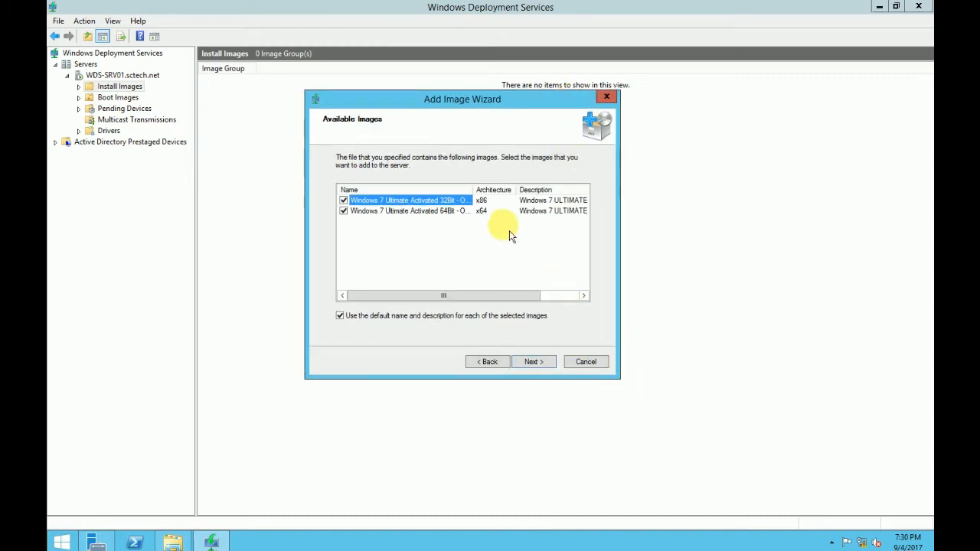
pyautogui.moveTo(474, 196); pyautogui.dragTo(495, 192)
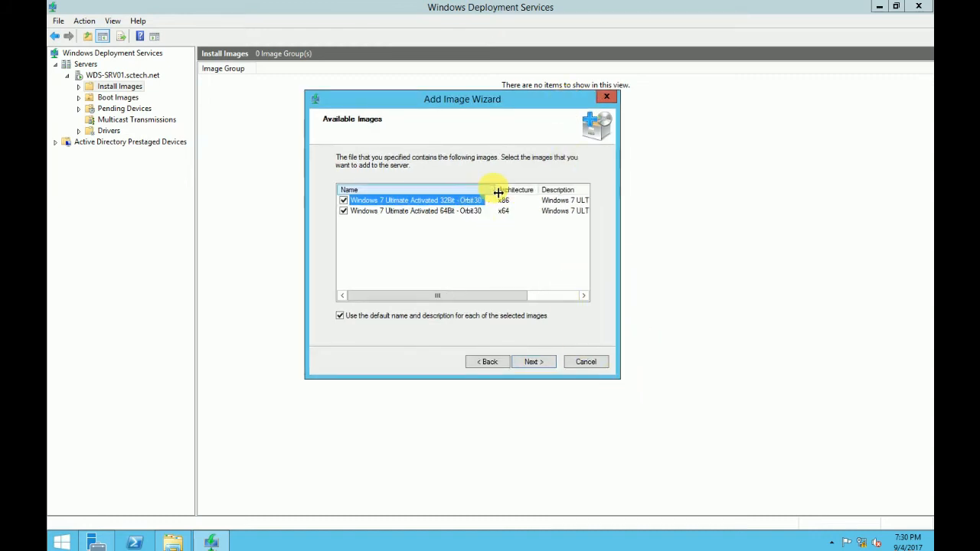
pyautogui.click(353, 211)
pyautogui.click(344, 211)
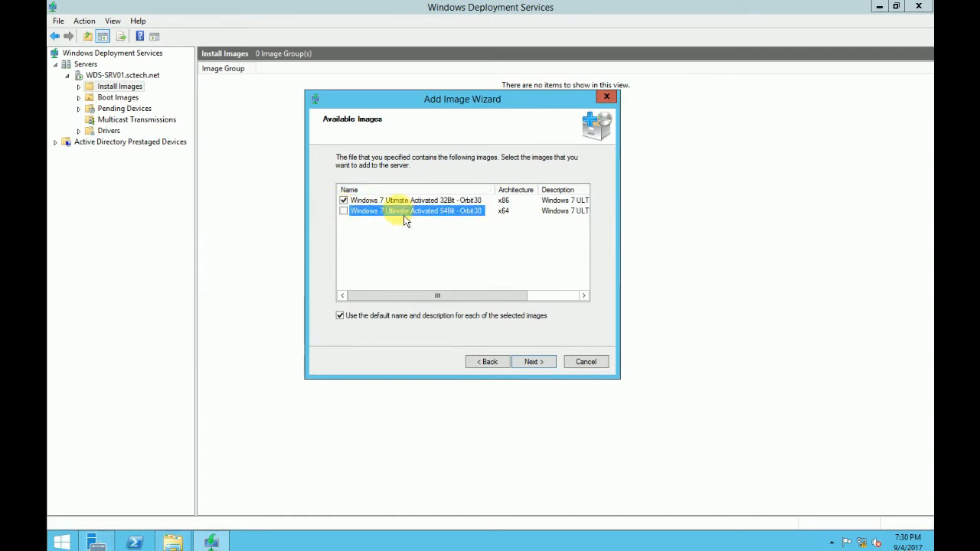
pyautogui.click(434, 201)
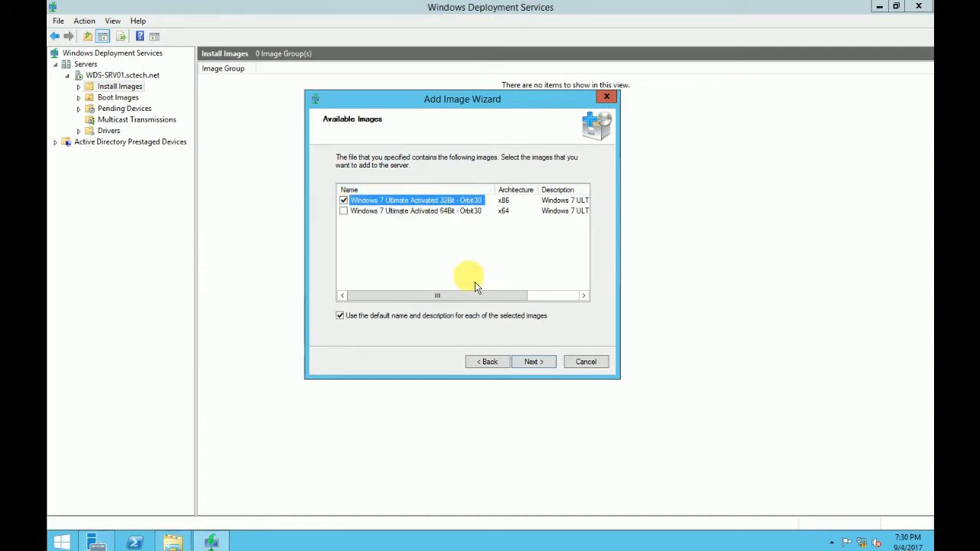
pyautogui.click(534, 362)
pyautogui.click(540, 363)
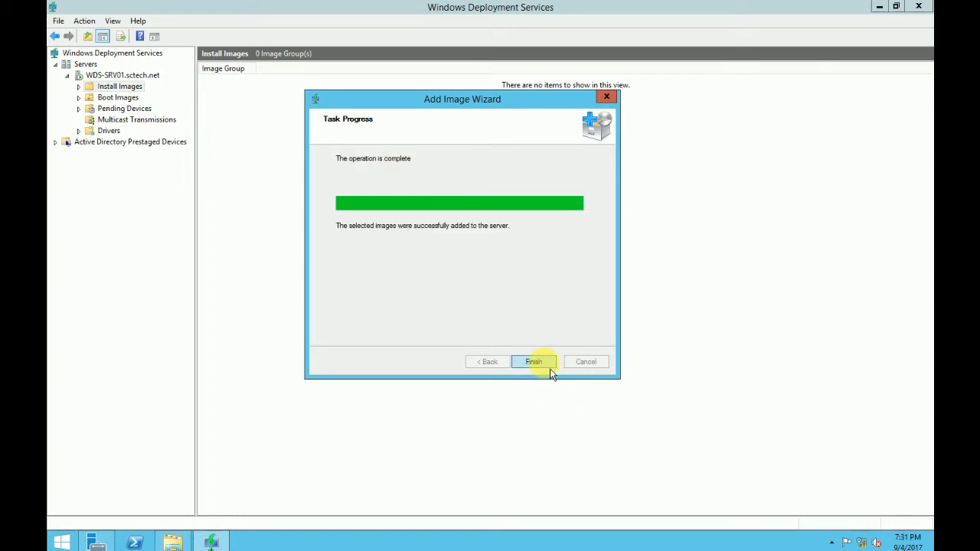
pyautogui.click(549, 367)
# - Widen the Image Name column to show the added image's full name, then view Boot Images
pyautogui.moveTo(261, 76); pyautogui.dragTo(304, 70)
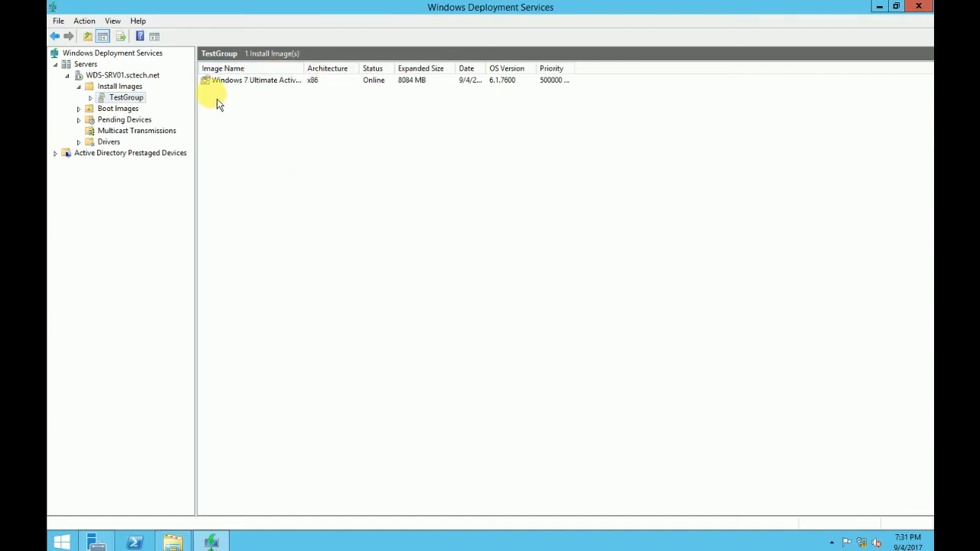
pyautogui.click(279, 84)
pyautogui.moveTo(402, 69); pyautogui.dragTo(398, 68)
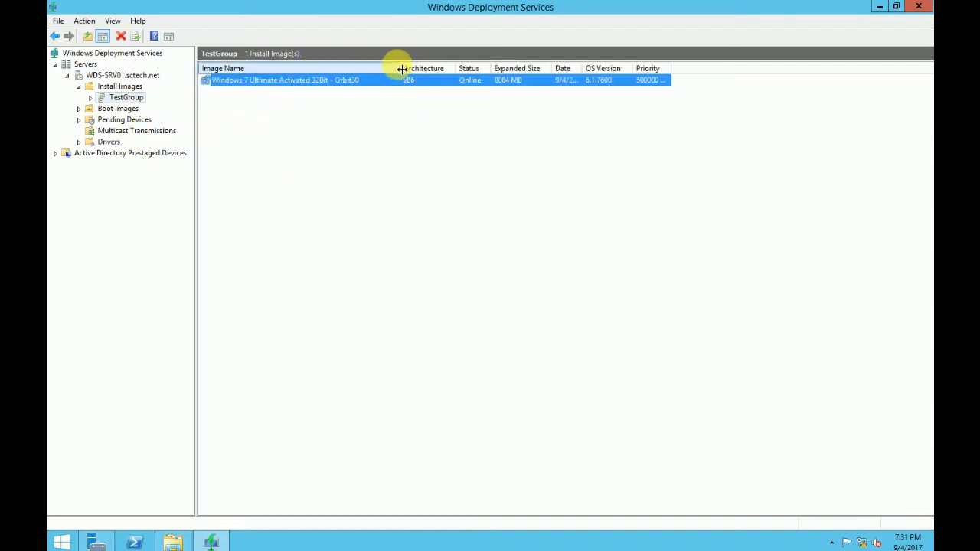
pyautogui.click(254, 113)
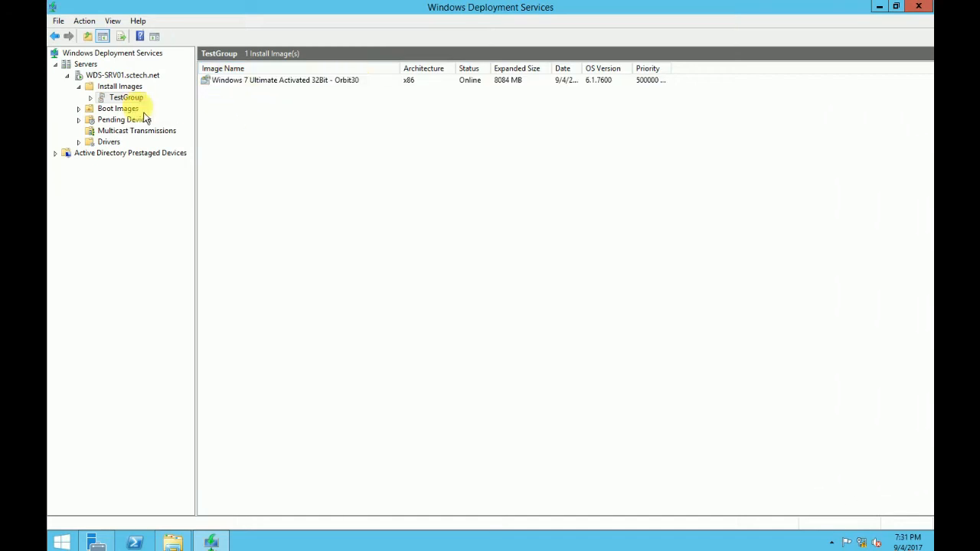
pyautogui.click(115, 108)
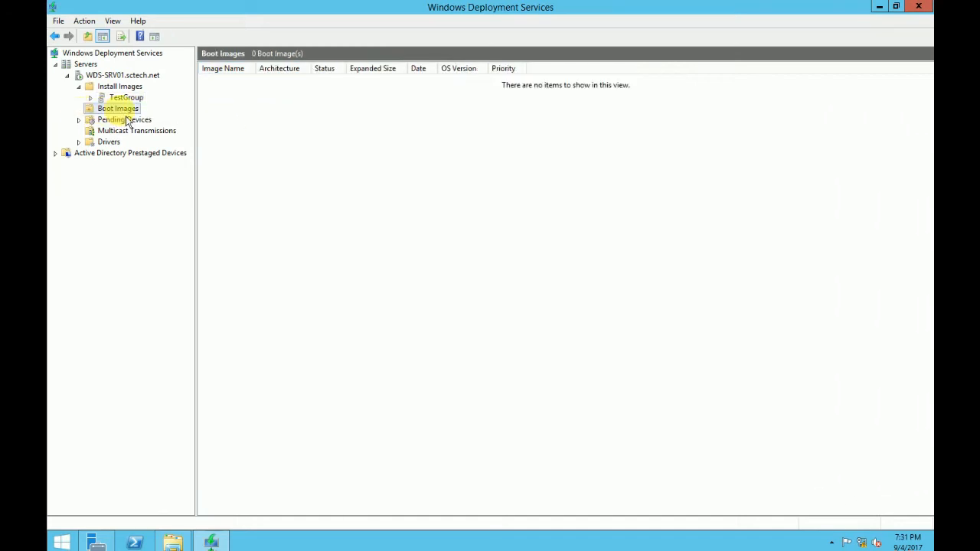
# - Start adding a boot image from E:\SOURCES\BOOT.WIM
pyautogui.rightClick(116, 109)
pyautogui.click(160, 118)
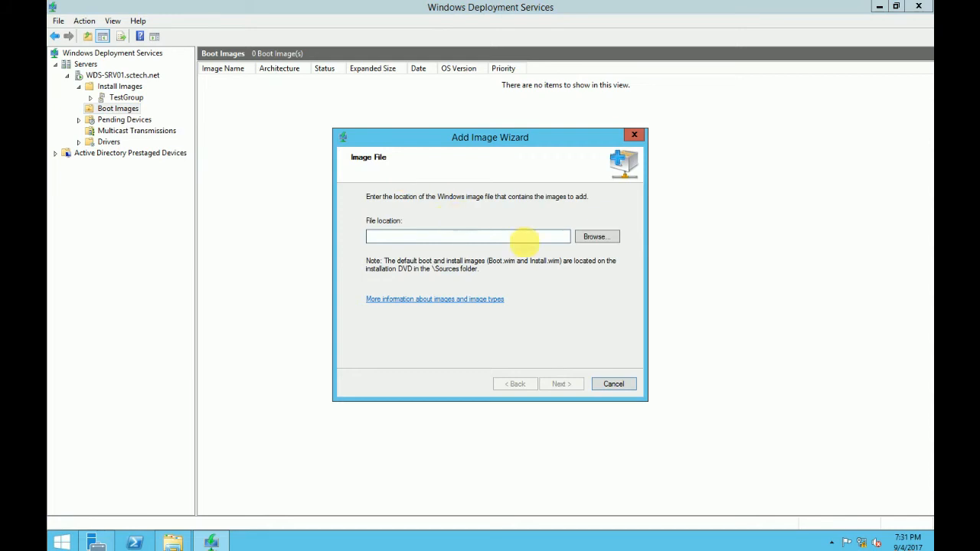
pyautogui.click(594, 236)
pyautogui.click(430, 297)
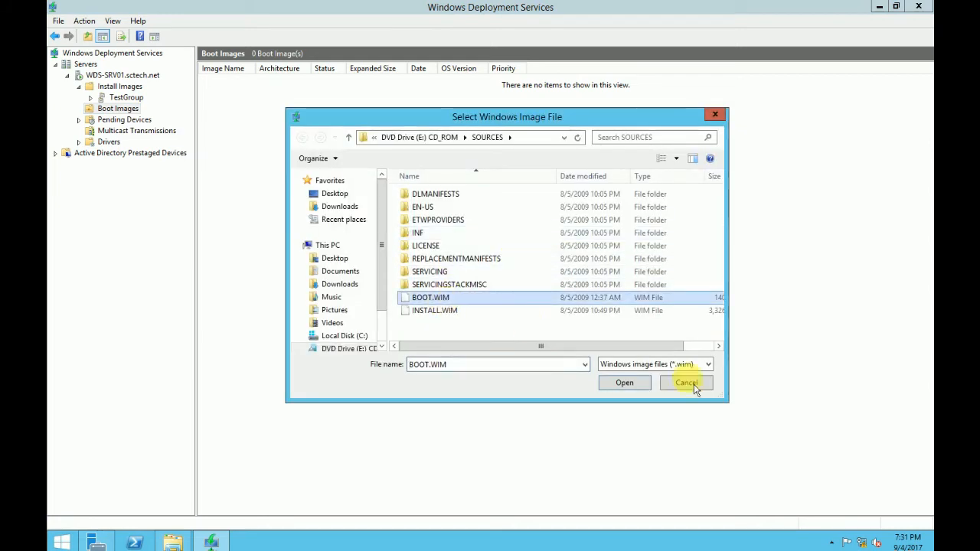
pyautogui.click(626, 383)
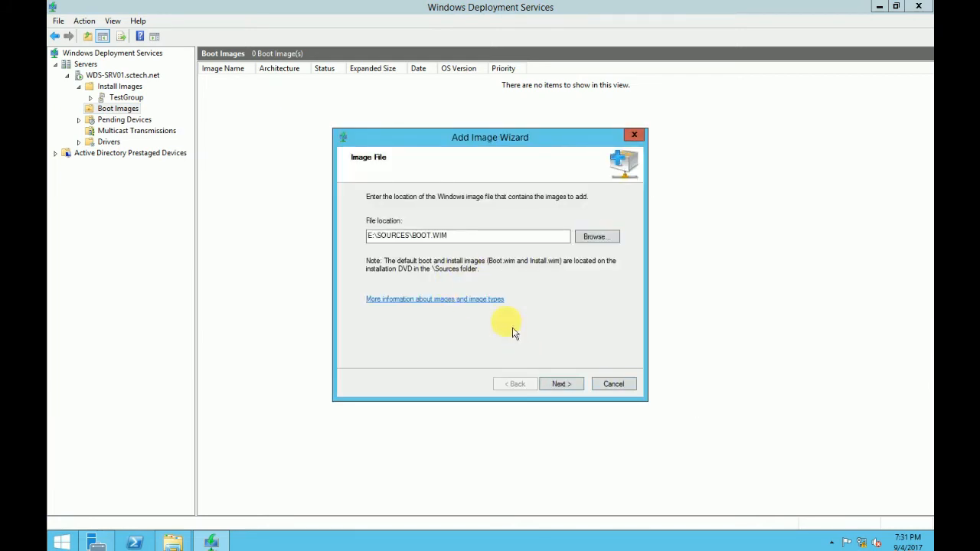
pyautogui.click(560, 385)
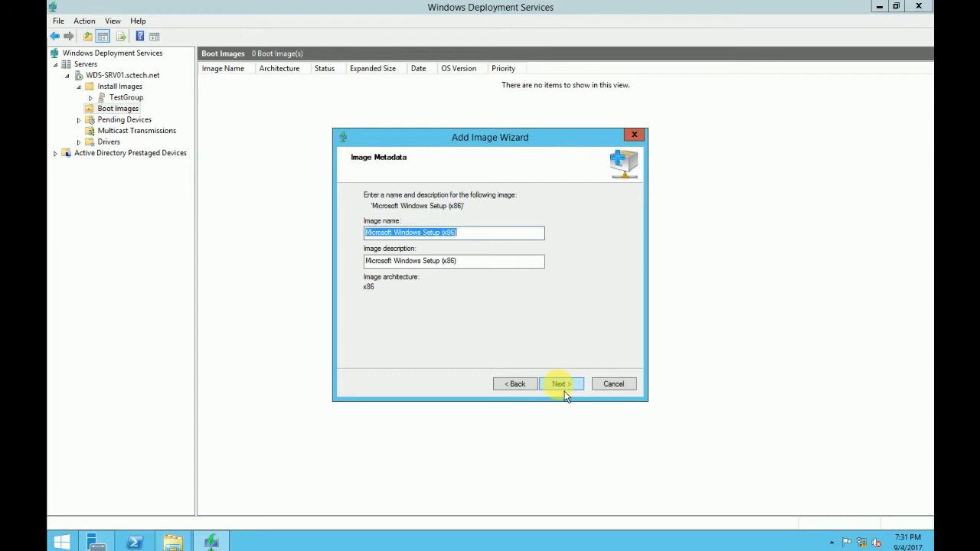
# - Name the boot image Test-BOOT with description Test-BOOT and finish adding it
pyautogui.write('Test-BOOT')
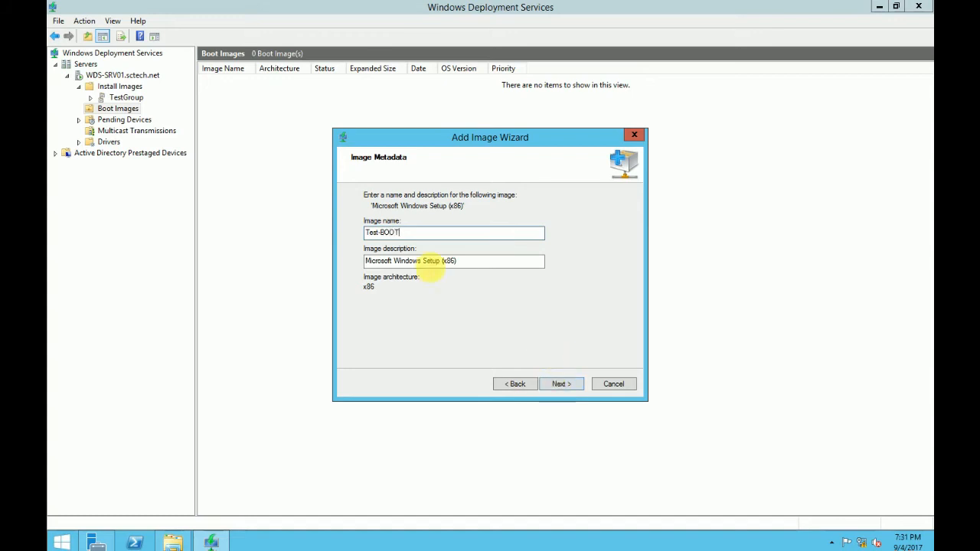
pyautogui.moveTo(411, 234); pyautogui.dragTo(356, 227)
pyautogui.hotkey('ctrl', 'c')
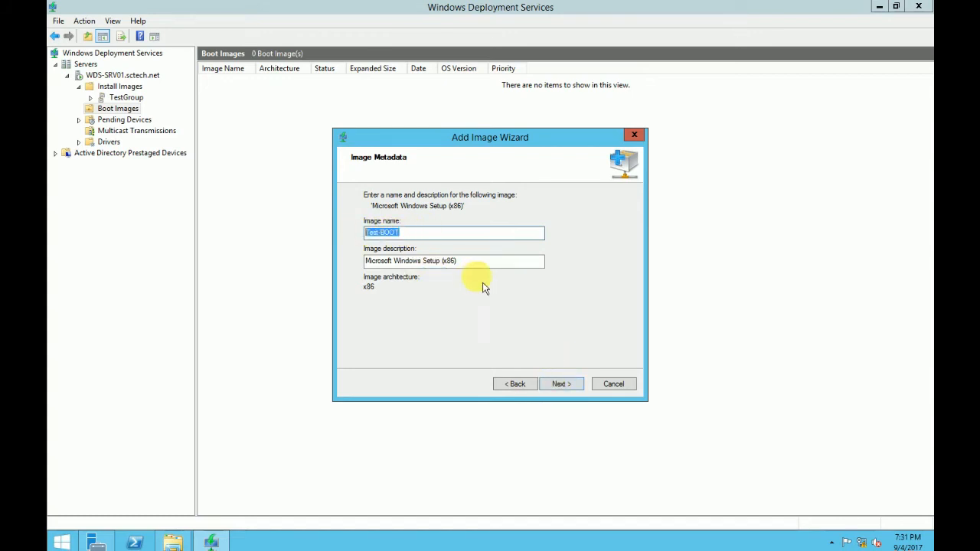
pyautogui.moveTo(477, 262); pyautogui.dragTo(350, 264)
pyautogui.hotkey('ctrl', 'v')
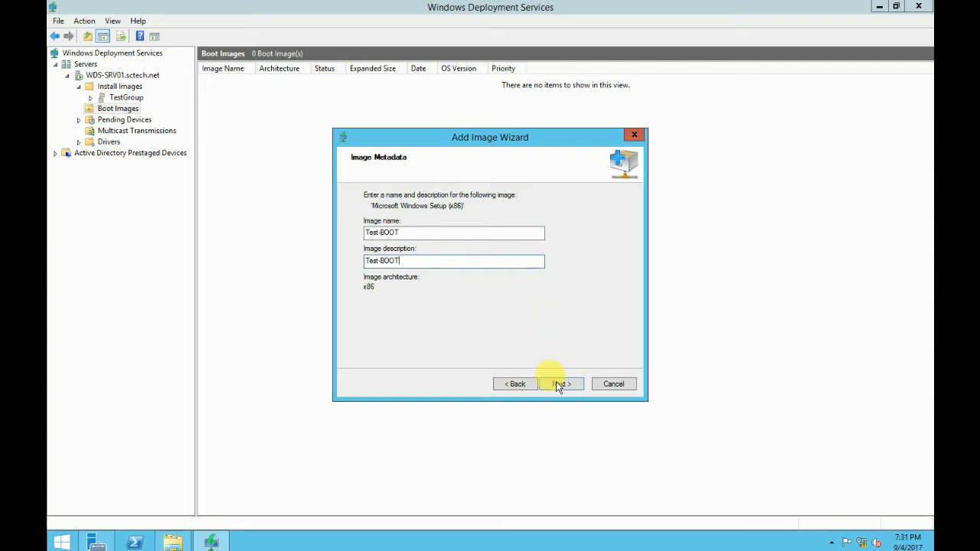
pyautogui.click(559, 388)
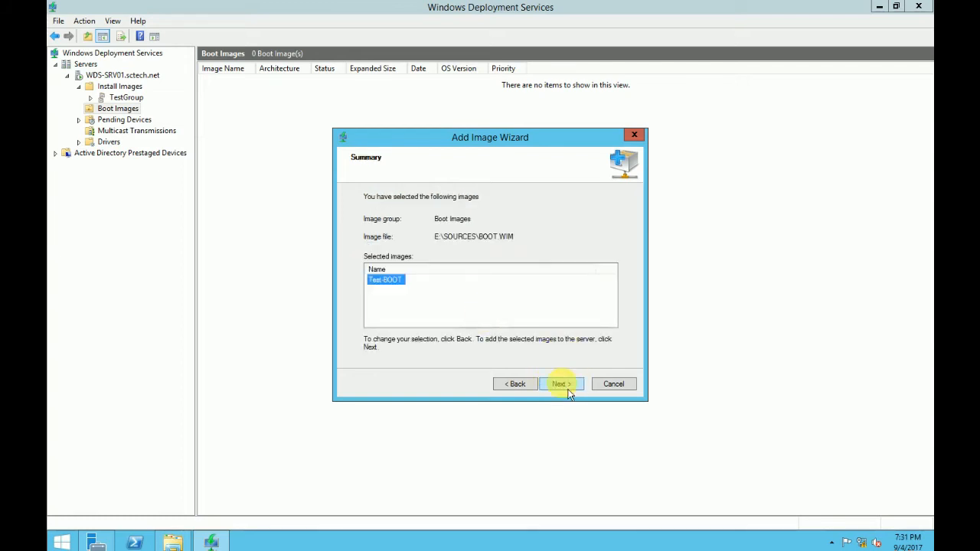
pyautogui.click(566, 389)
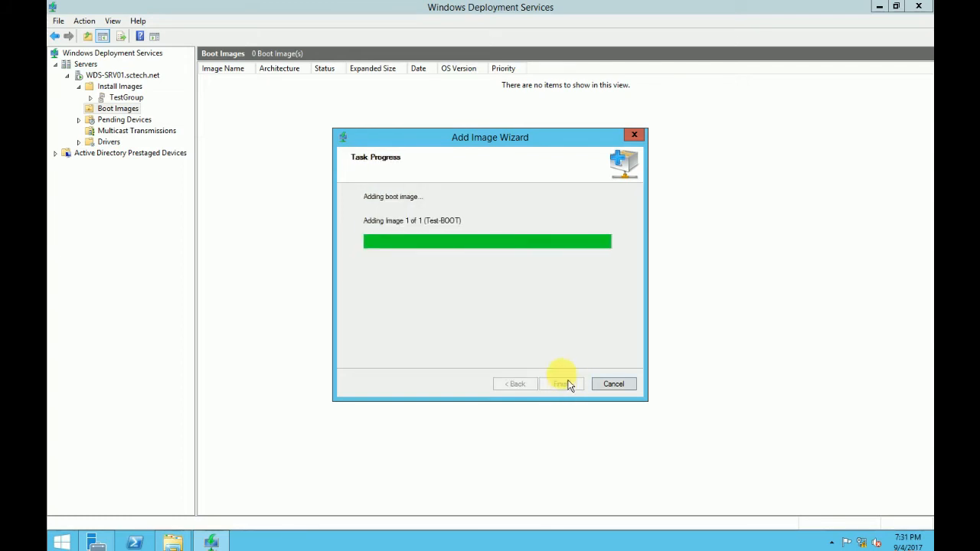
pyautogui.click(561, 384)
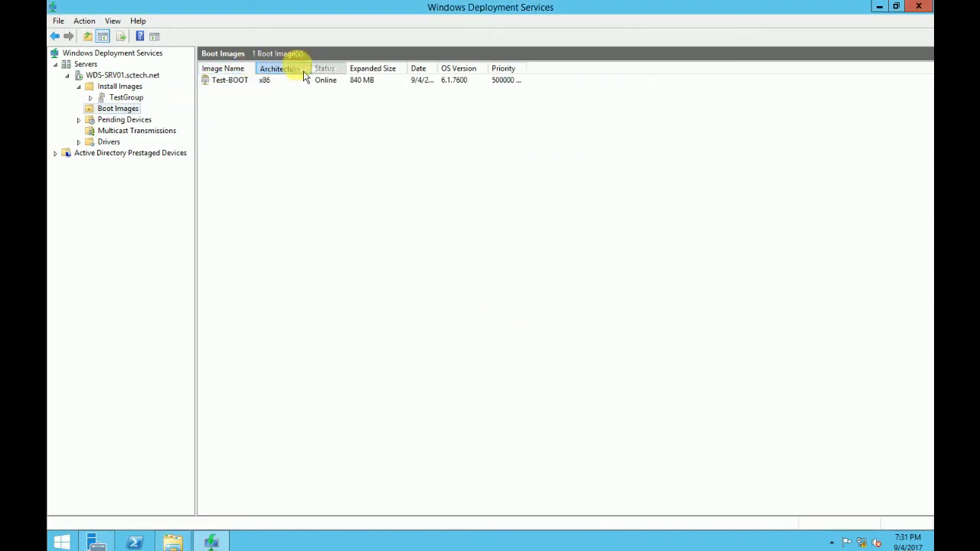
# - Check the Windows 7 image in TestGroup, then select and expand the Drivers node
pyautogui.moveTo(255, 69); pyautogui.dragTo(274, 70)
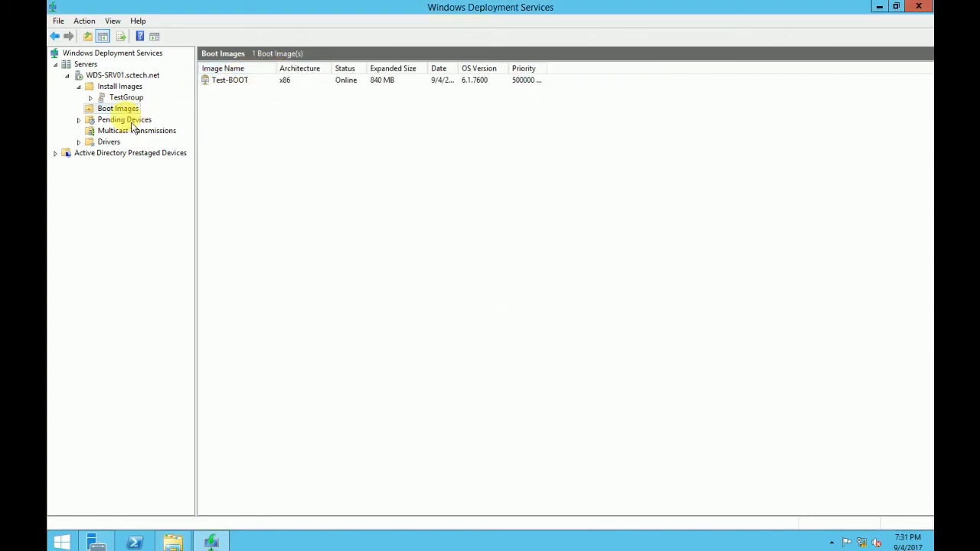
pyautogui.click(125, 98)
pyautogui.click(277, 69)
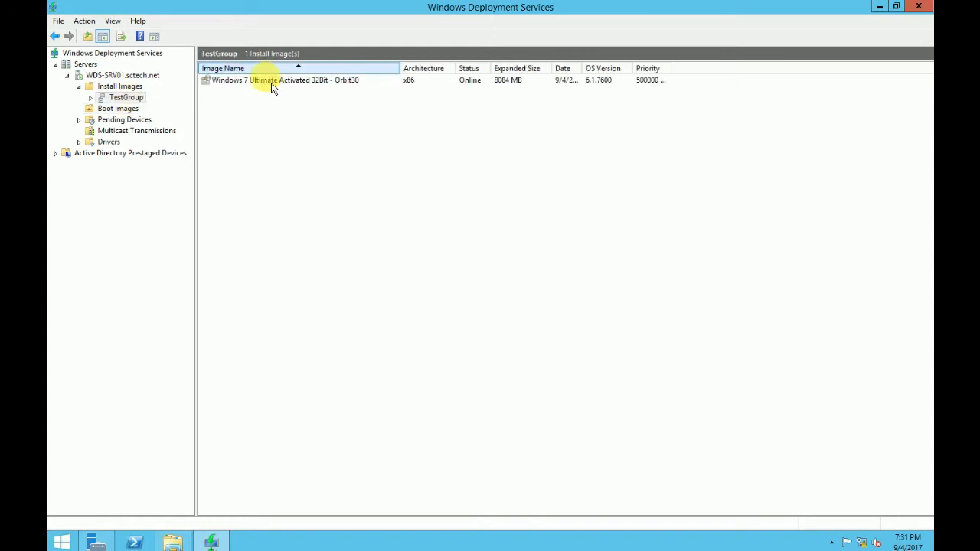
pyautogui.click(272, 81)
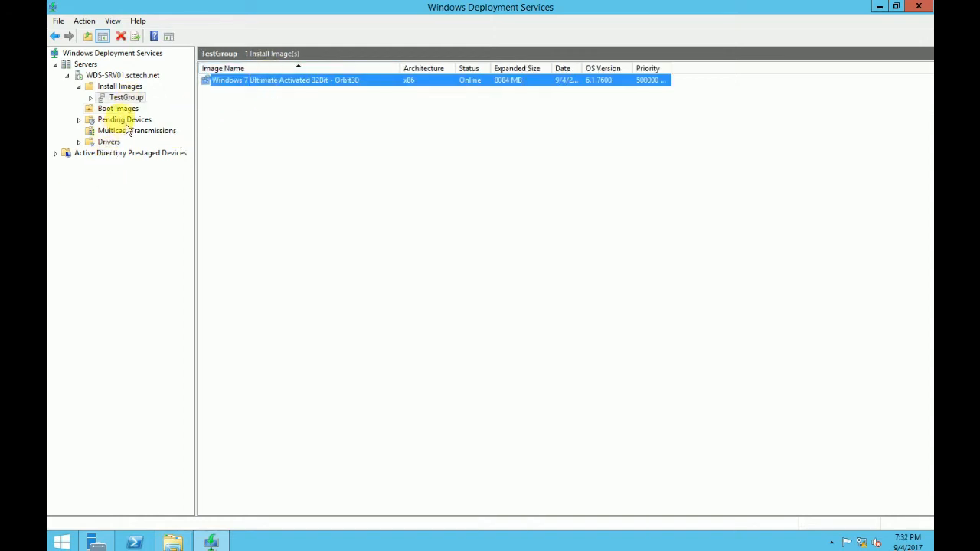
pyautogui.click(108, 142)
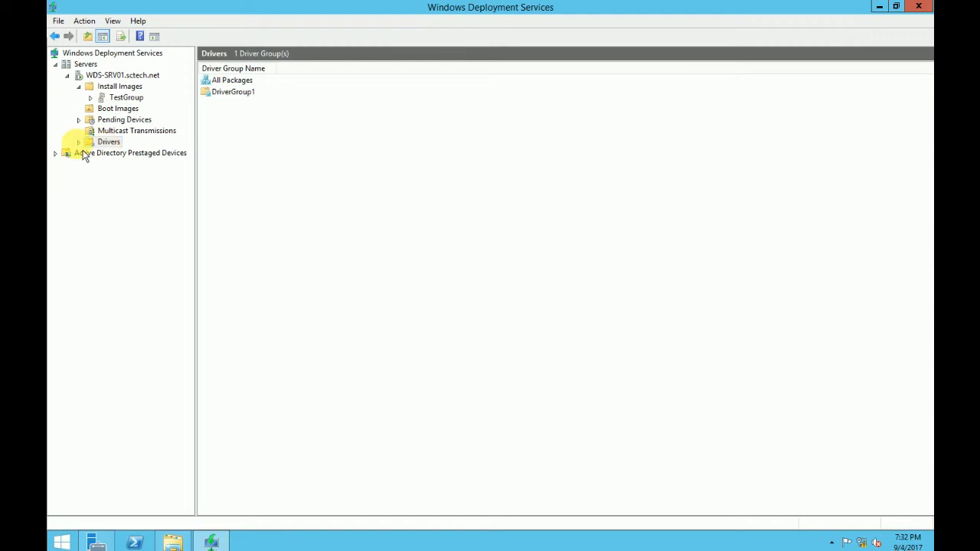
pyautogui.click(80, 146)
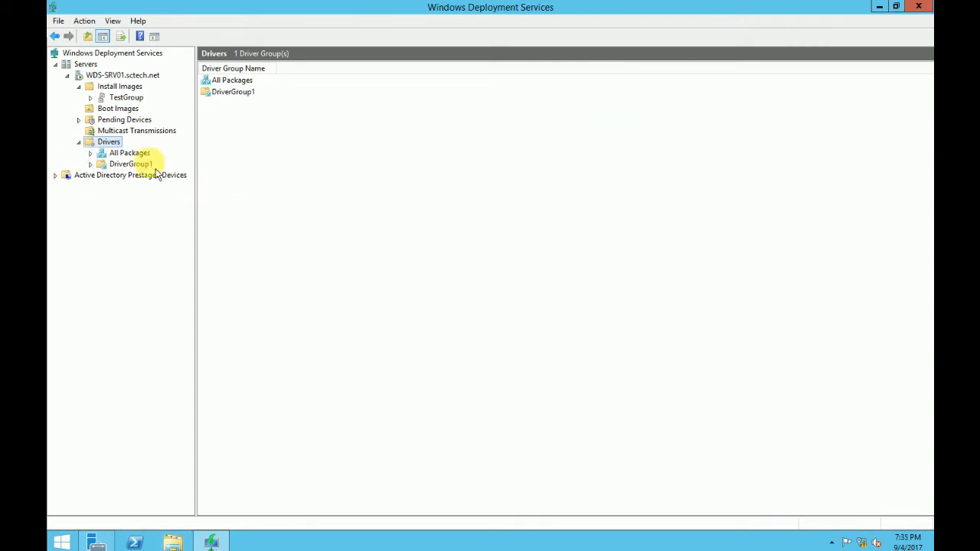
# - Start adding driver packages from every driver found in the C:\ETHERNET folder
pyautogui.rightClick(110, 141)
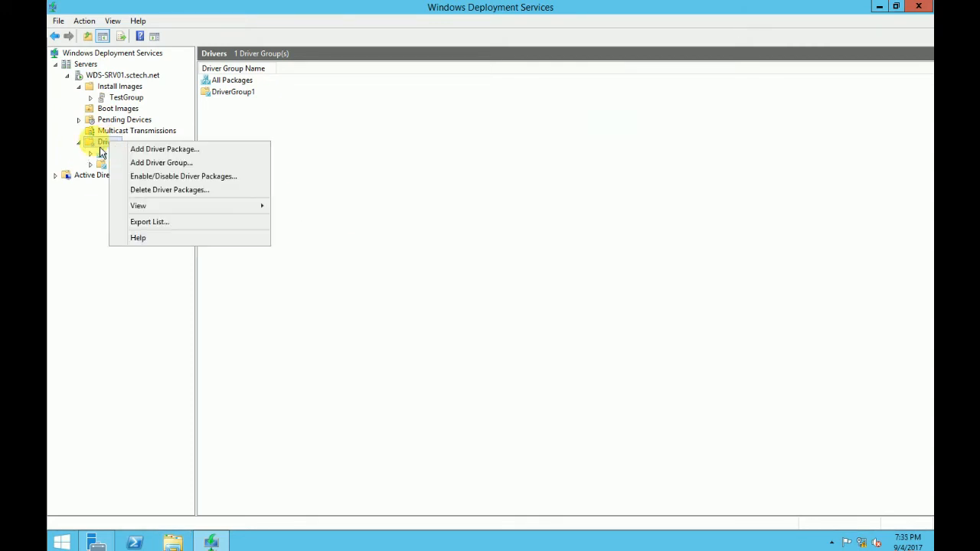
pyautogui.click(201, 155)
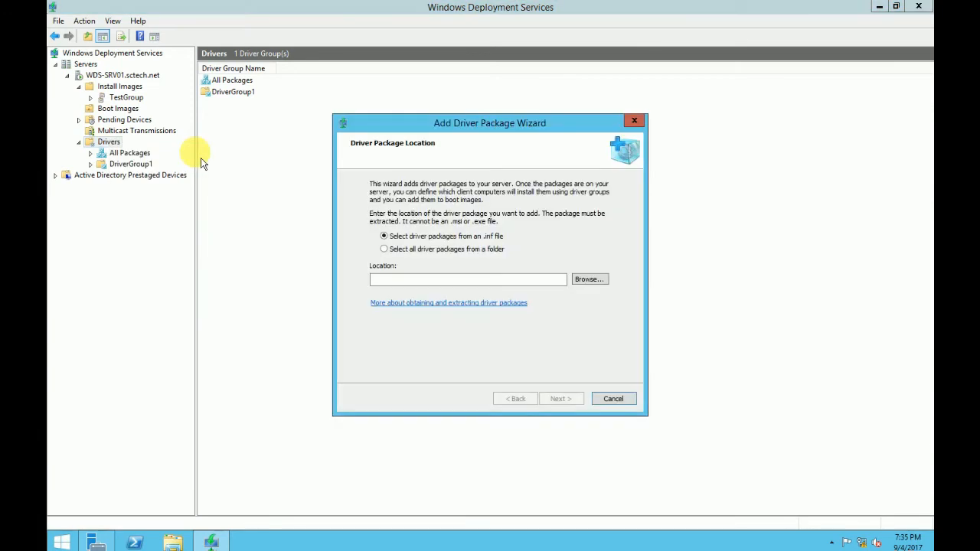
pyautogui.click(448, 249)
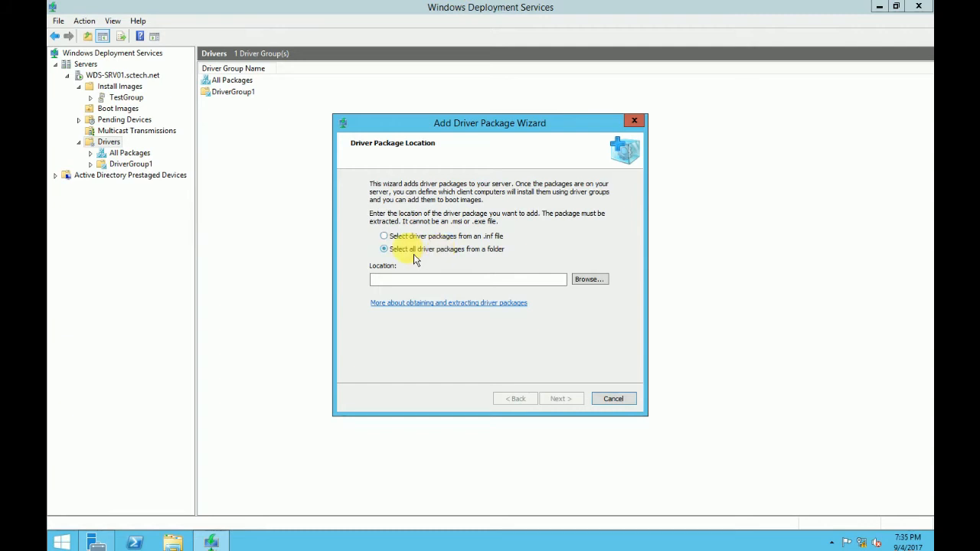
pyautogui.click(587, 279)
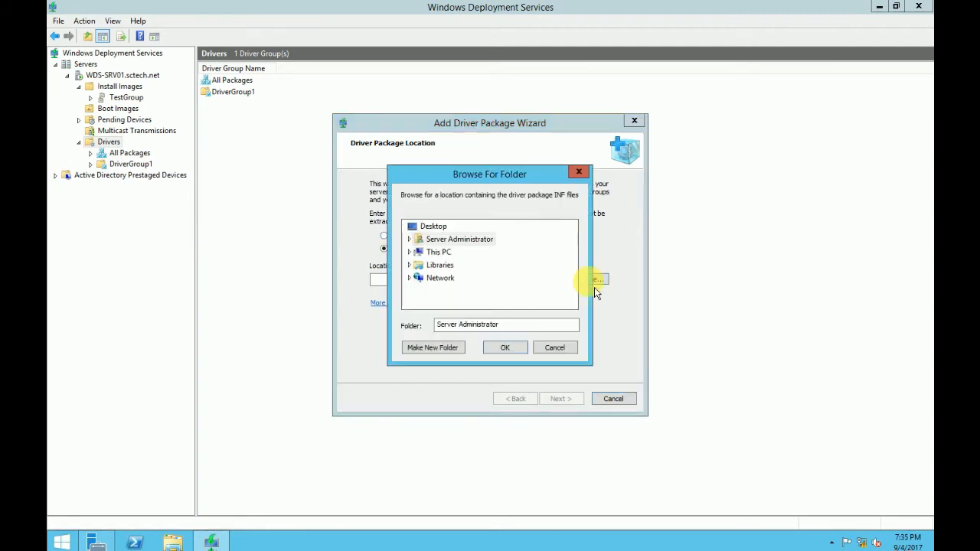
pyautogui.click(446, 258)
pyautogui.scroll(-2, 581, 265)
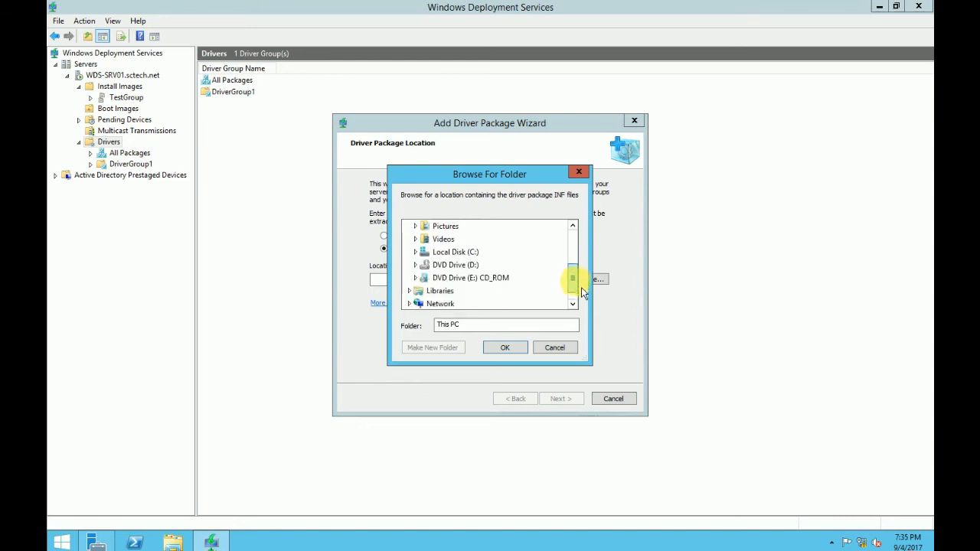
pyautogui.click(451, 240)
pyautogui.click(456, 239)
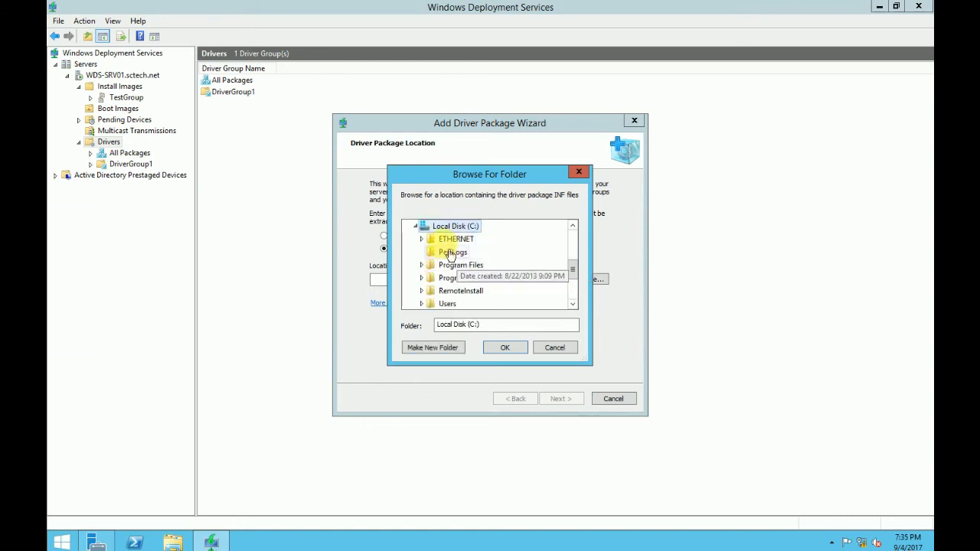
pyautogui.click(513, 358)
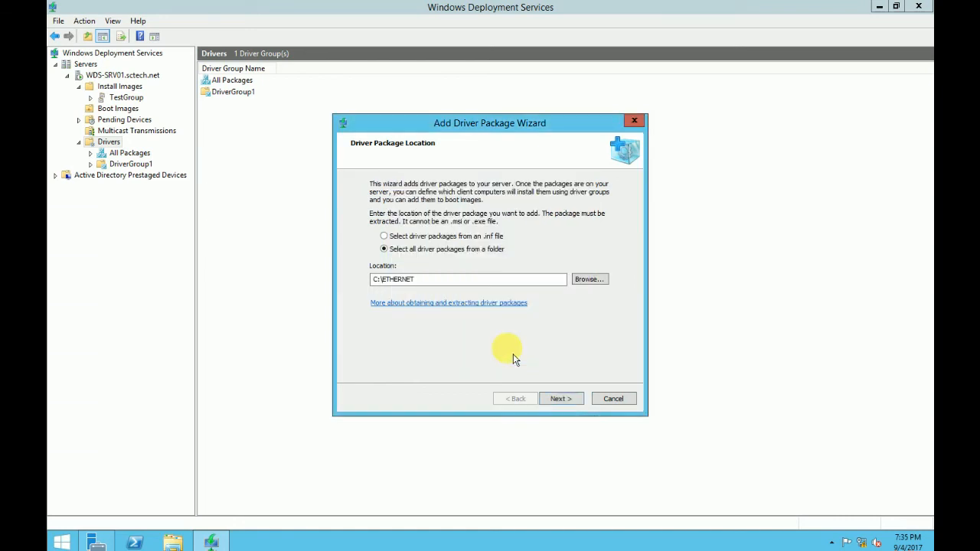
pyautogui.click(572, 401)
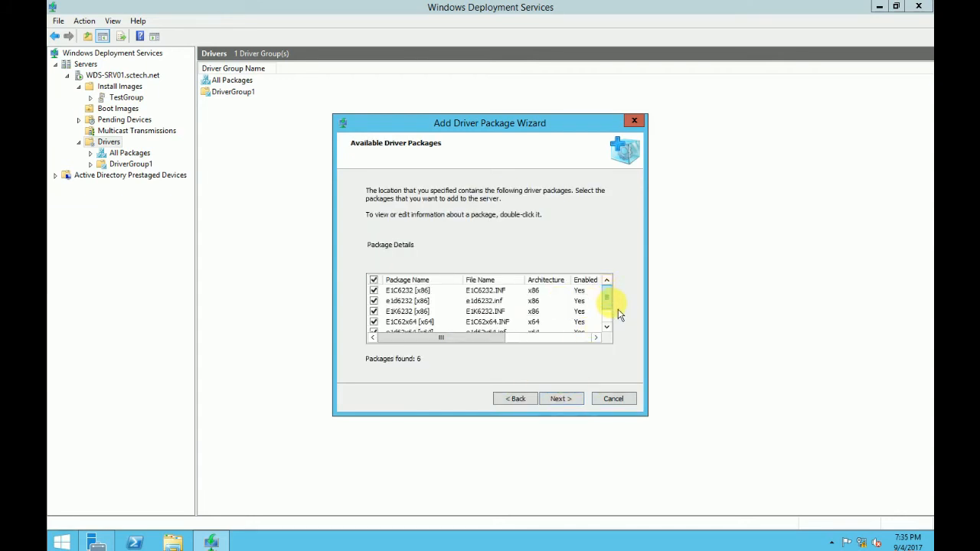
# - Add all six found Intel network driver packages without assigning a driver group
pyautogui.scroll(-1, 612, 299)
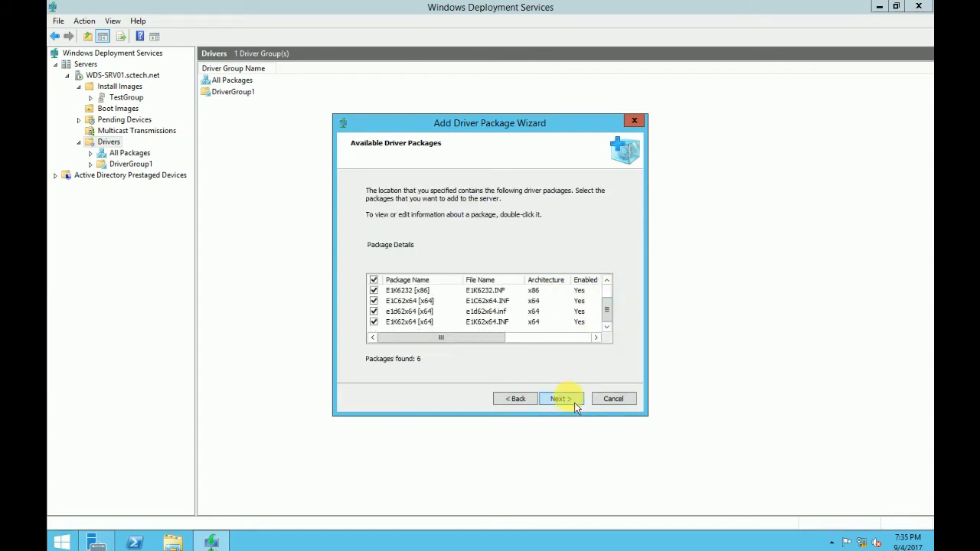
pyautogui.click(576, 406)
pyautogui.click(576, 405)
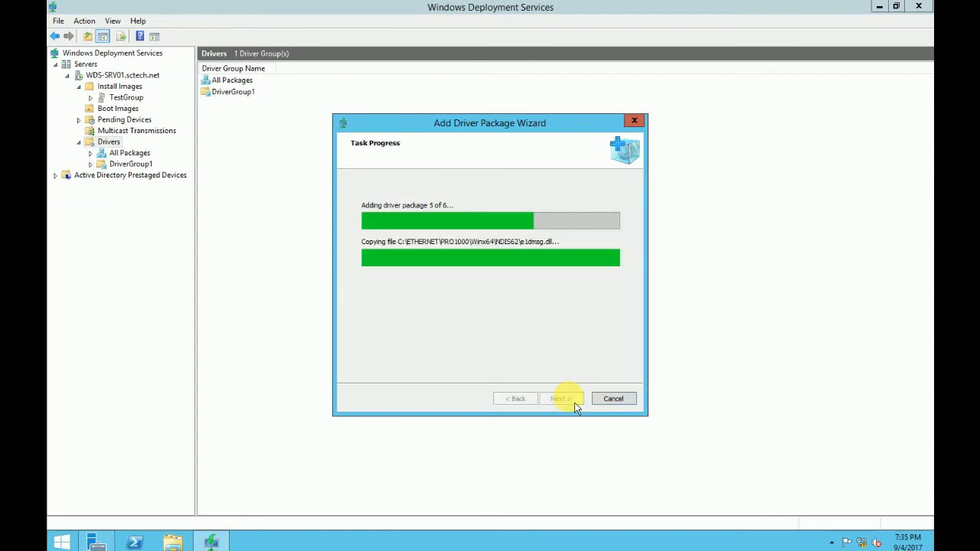
pyautogui.click(576, 405)
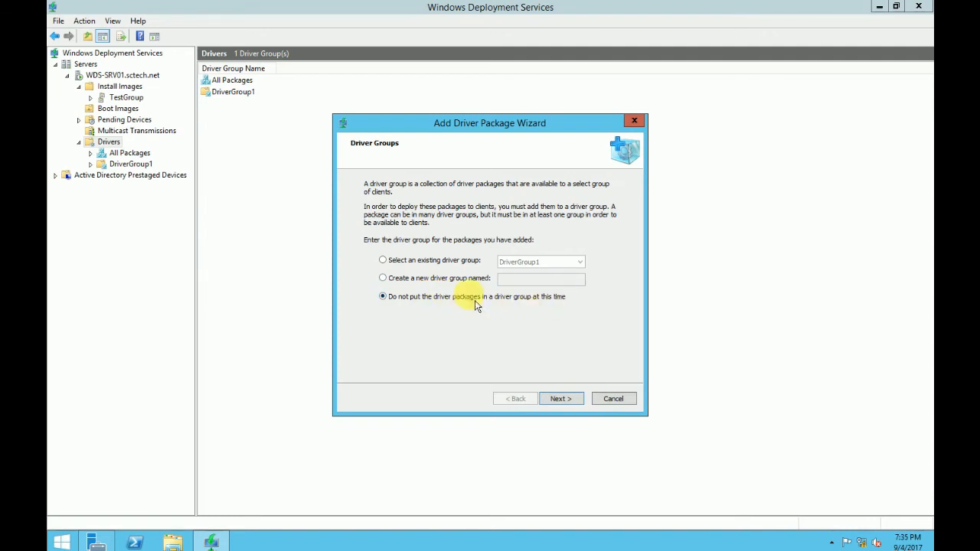
pyautogui.click(564, 400)
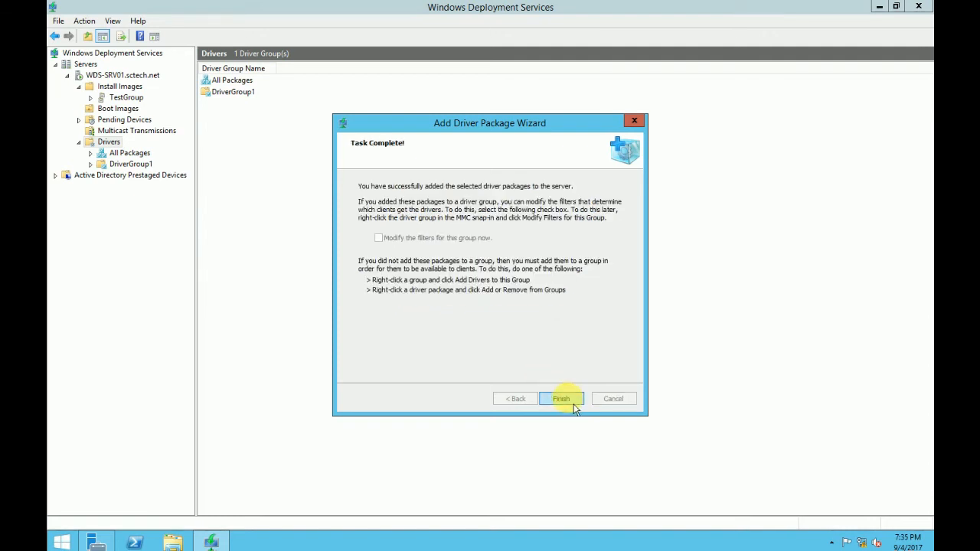
pyautogui.click(573, 404)
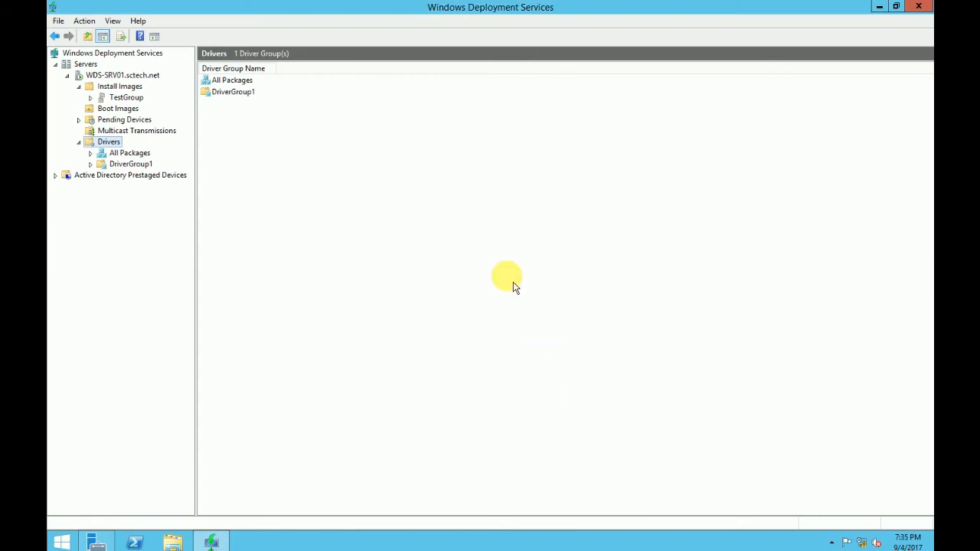
# - Look over the added driver packages, then return to the Test-BOOT boot image list
pyautogui.click(132, 153)
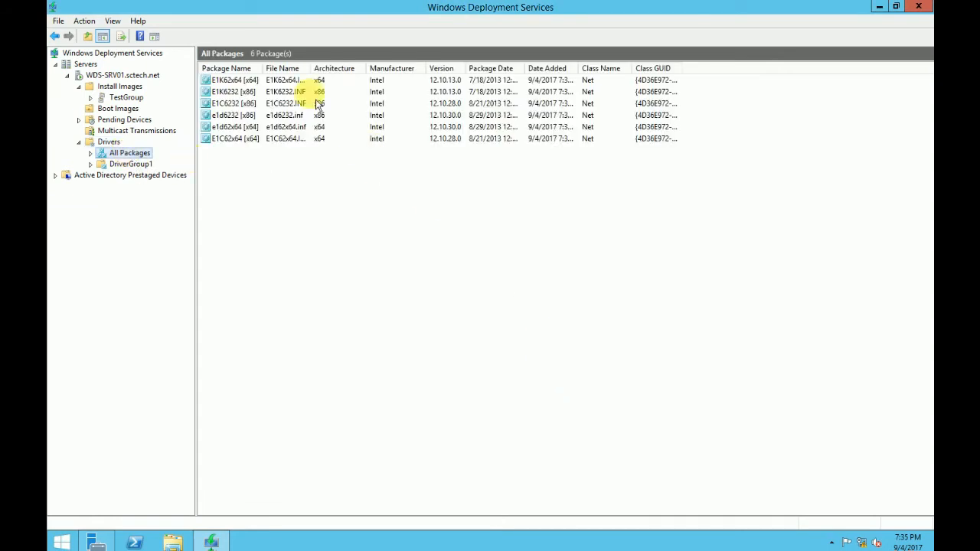
pyautogui.moveTo(264, 68); pyautogui.dragTo(284, 66)
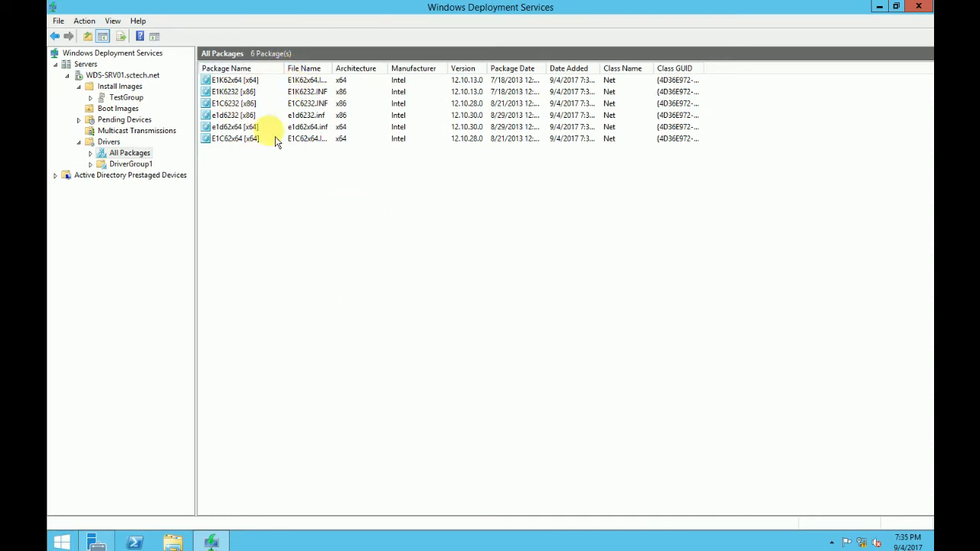
pyautogui.click(118, 108)
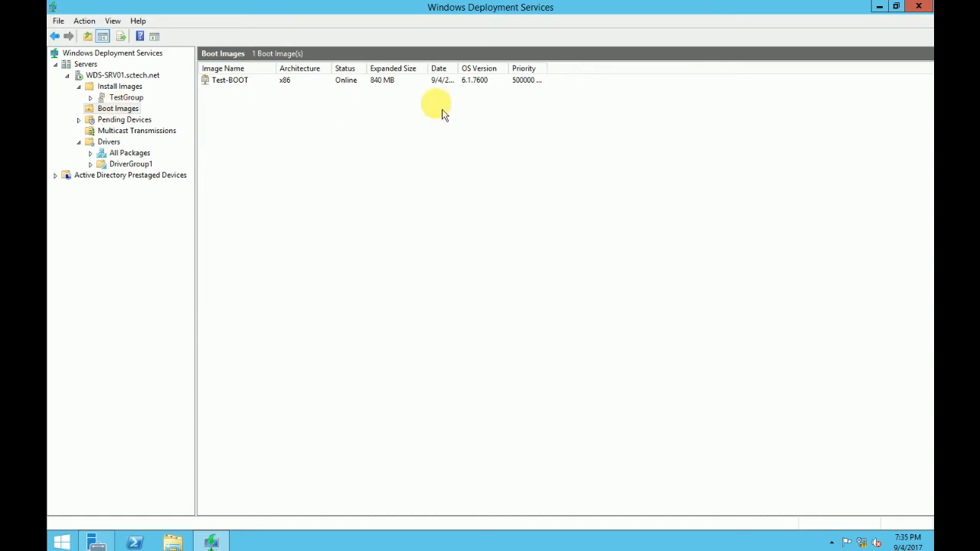
pyautogui.moveTo(277, 71); pyautogui.dragTo(268, 71)
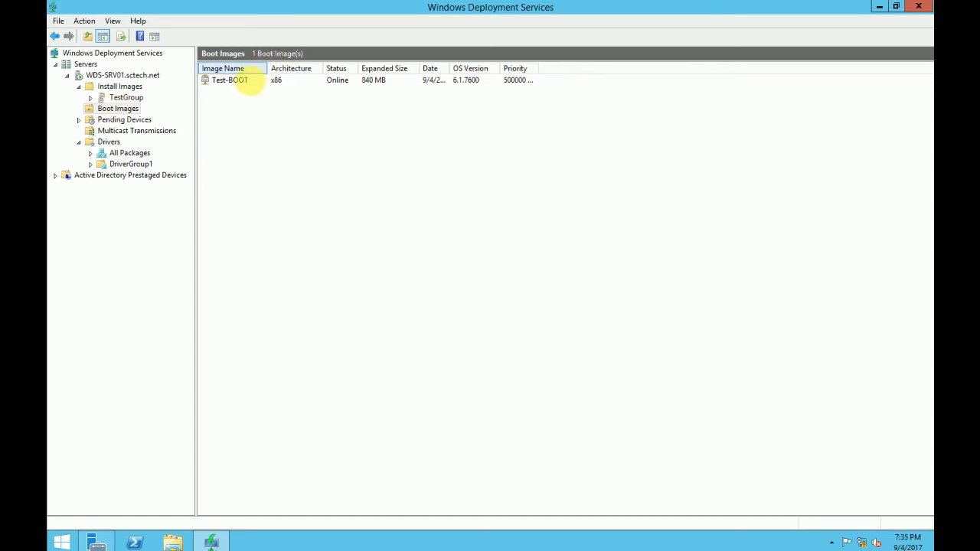
# - Add the three x86 network driver packages found by search to the Test-BOOT boot image
pyautogui.rightClick(240, 92)
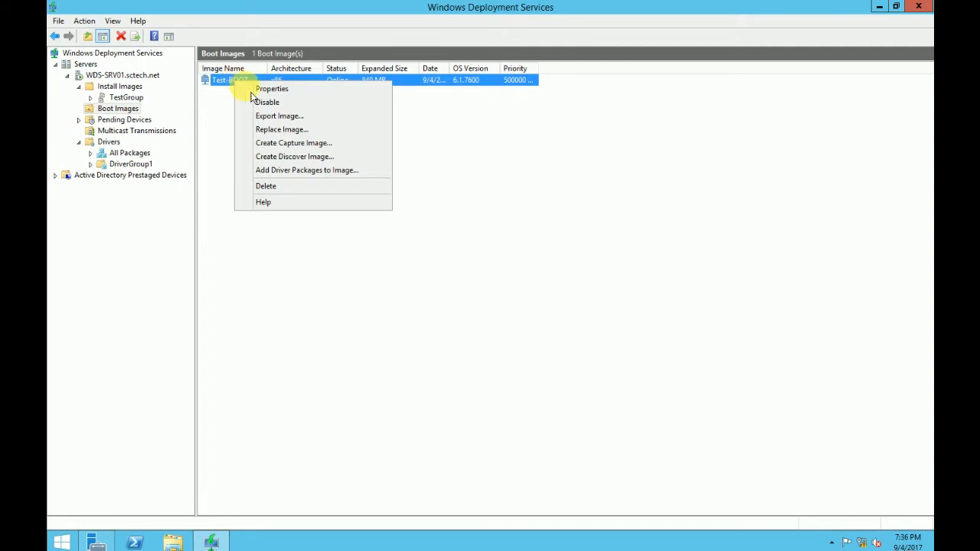
pyautogui.click(309, 174)
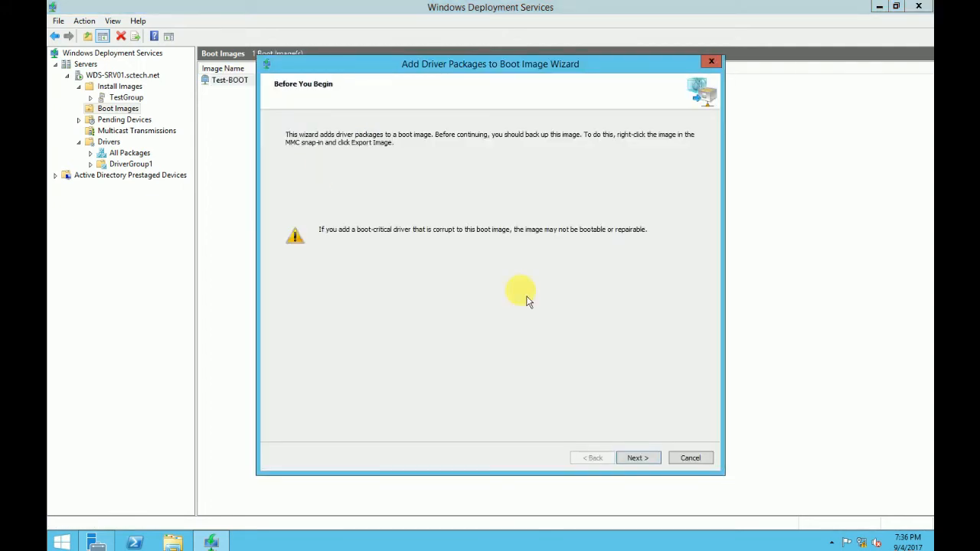
pyautogui.click(636, 458)
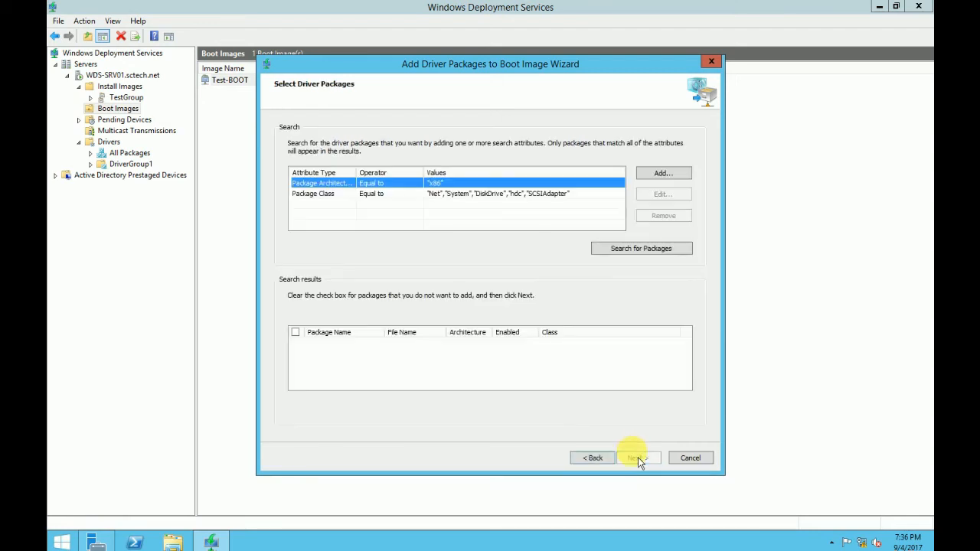
pyautogui.click(415, 196)
pyautogui.click(418, 184)
pyautogui.click(645, 251)
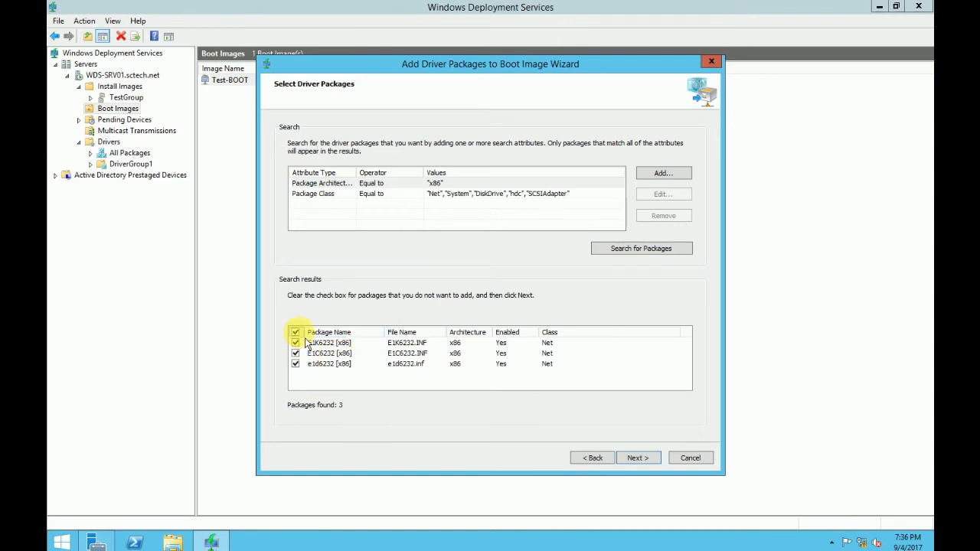
pyautogui.click(638, 458)
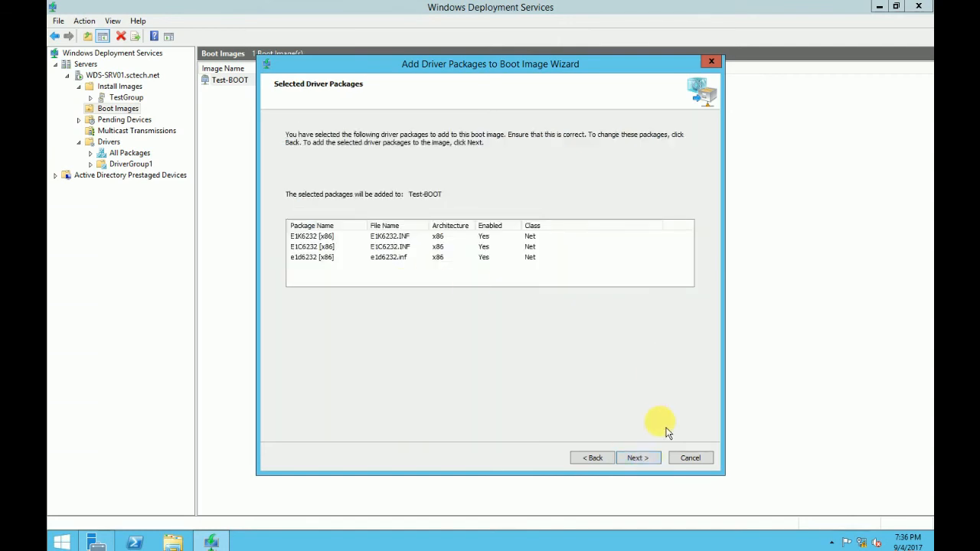
pyautogui.click(635, 458)
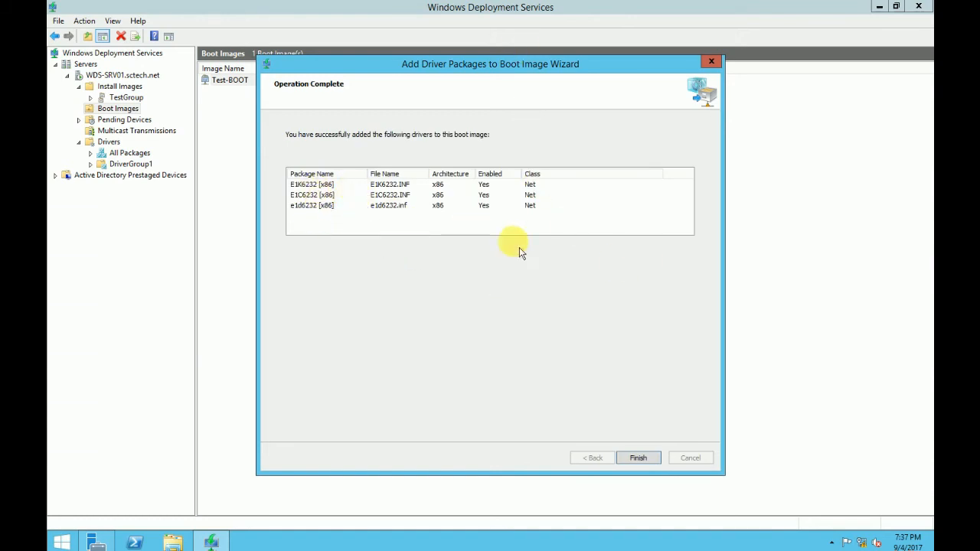
pyautogui.click(642, 459)
pyautogui.click(343, 236)
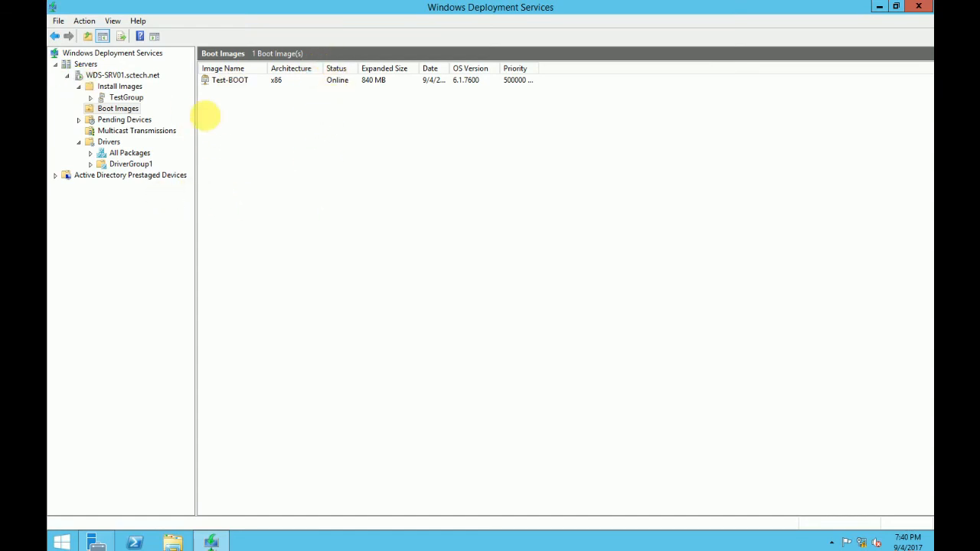
# - Lock the server, then sign back in with the administrator password
pyautogui.press('super+l')
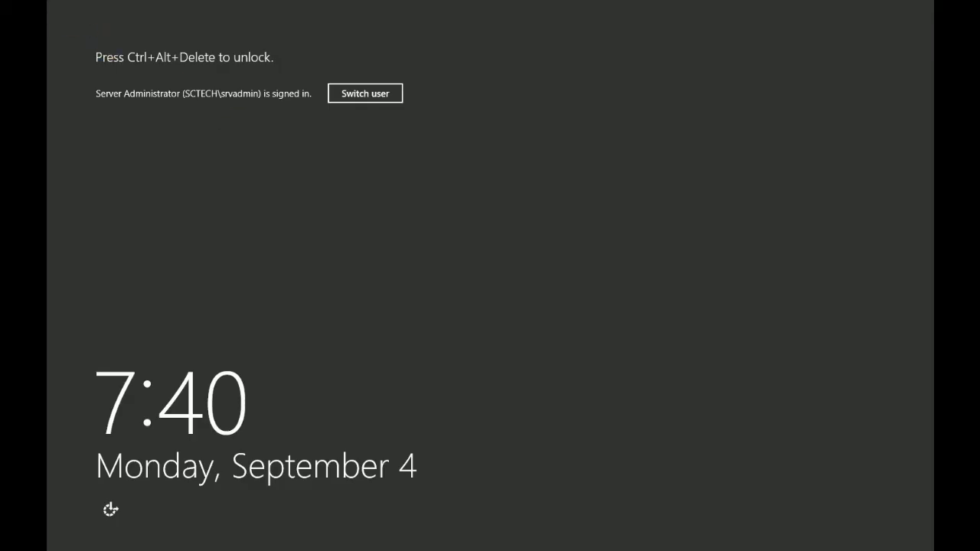
pyautogui.hotkey('ctrl', 'alt', 'Delete')
pyautogui.write('••')
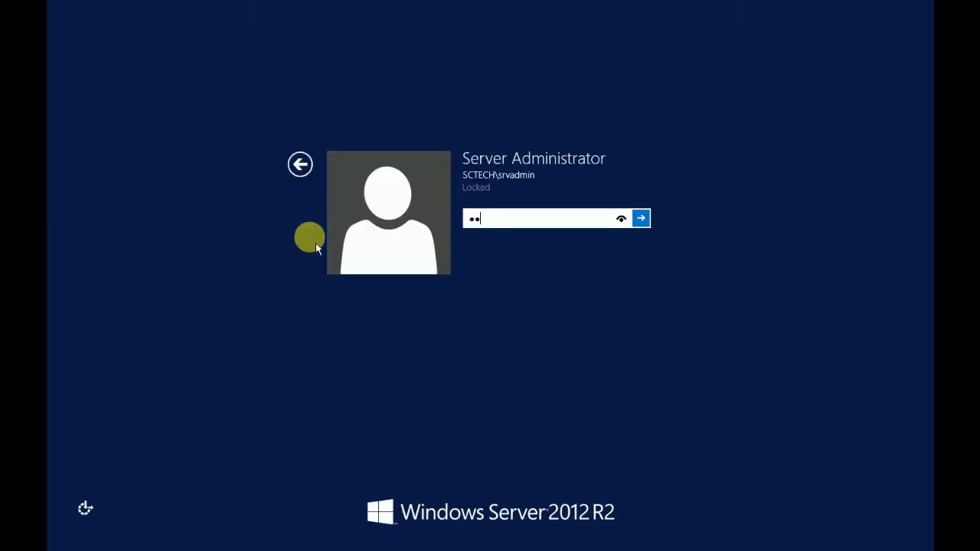
pyautogui.write('•••••••')
pyautogui.press('Return')
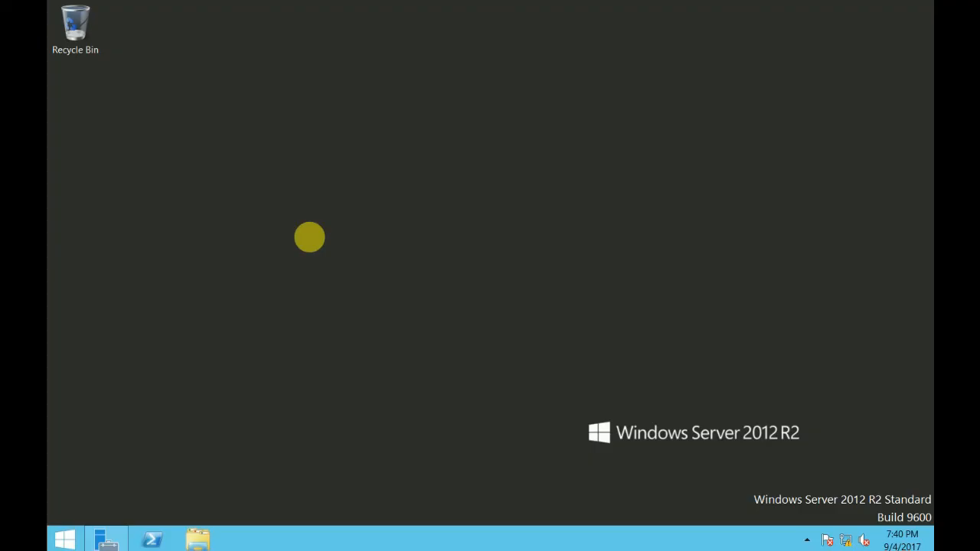
# - Open DHCP Manager for DC-SRV01.sctech.net from Server Manager, maximized, with the server expanded
pyautogui.click(106, 540)
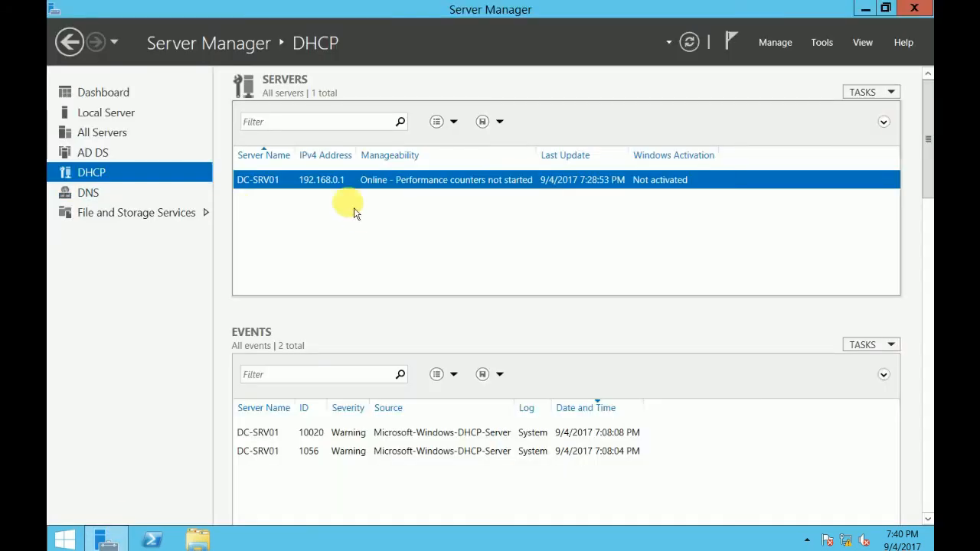
pyautogui.rightClick(329, 182)
pyautogui.click(390, 323)
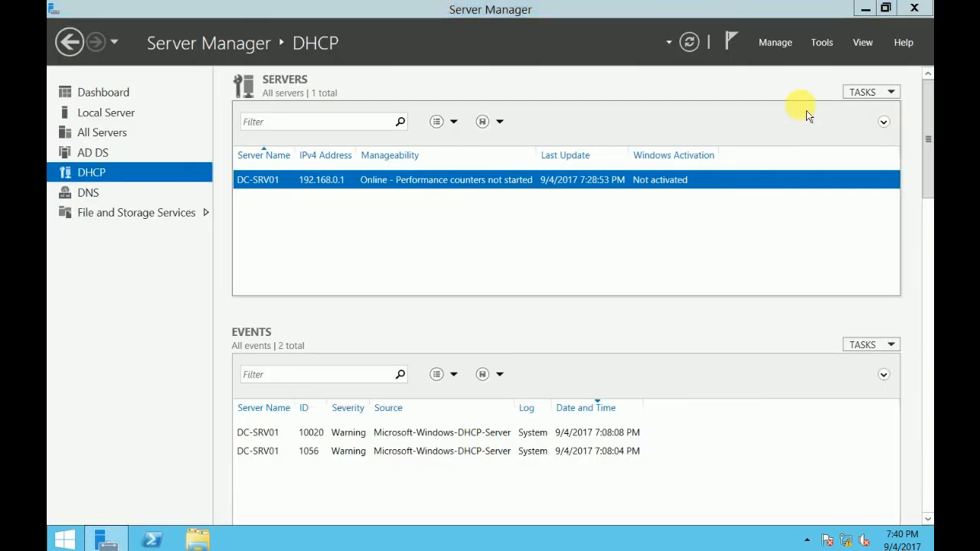
pyautogui.click(866, 7)
pyautogui.doubleClick(214, 60)
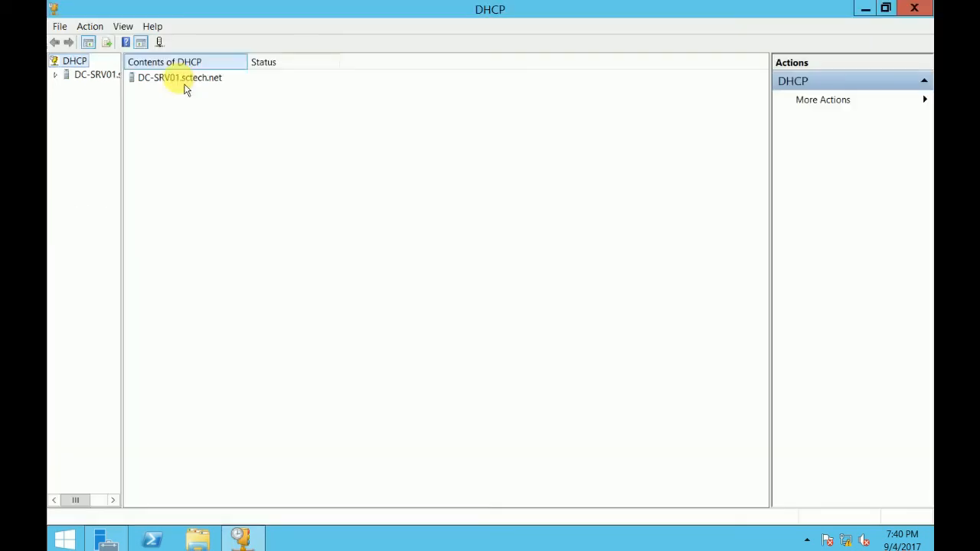
pyautogui.click(98, 80)
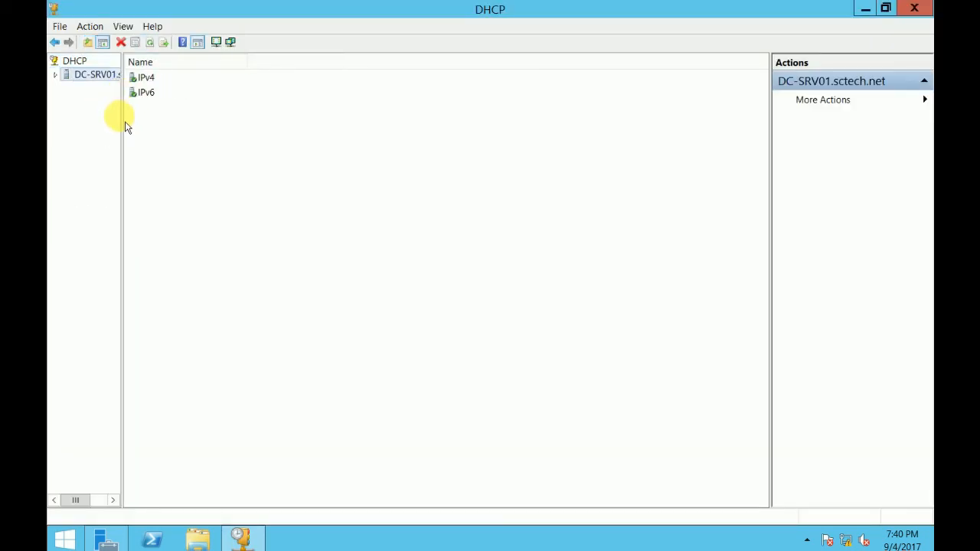
pyautogui.moveTo(120, 138); pyautogui.dragTo(273, 189)
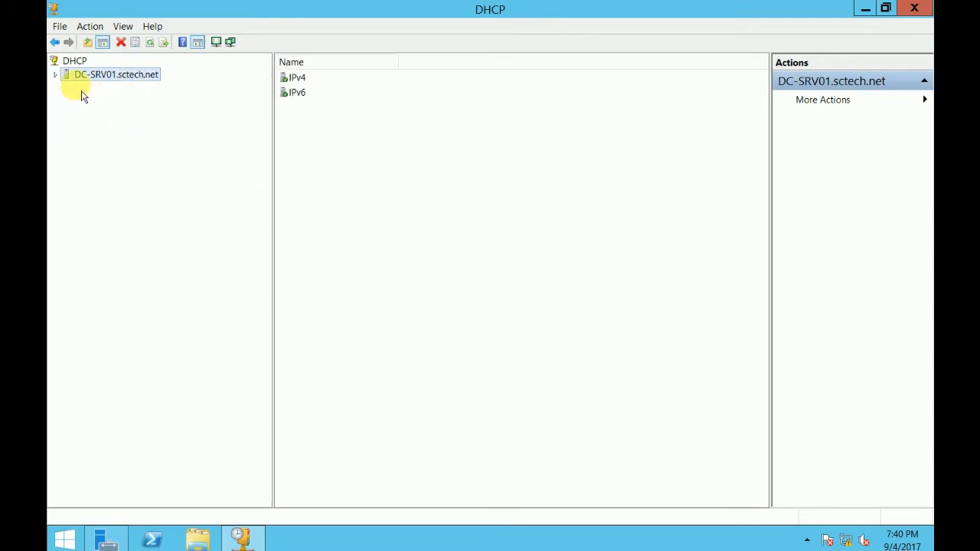
pyautogui.click(55, 74)
# - Set scope 192.168.0.0 SCTech_Scop's Advanced assignment to Both DHCP and BOOTP, and save
pyautogui.doubleClick(84, 88)
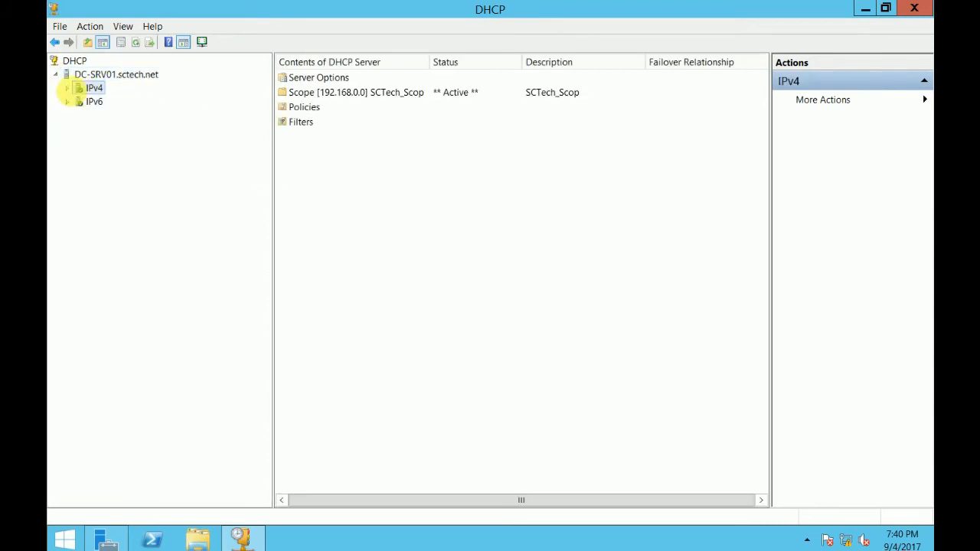
pyautogui.doubleClick(111, 115)
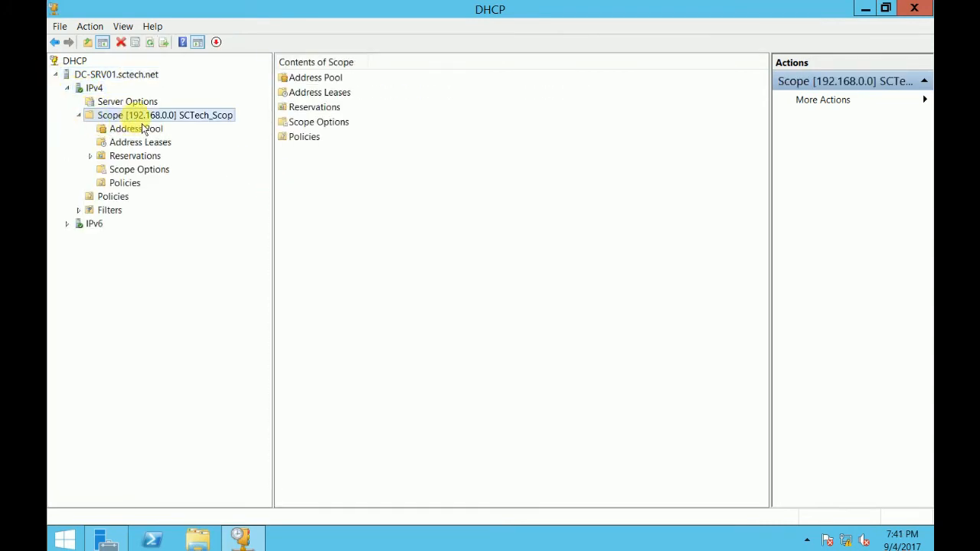
pyautogui.rightClick(136, 121)
pyautogui.click(194, 278)
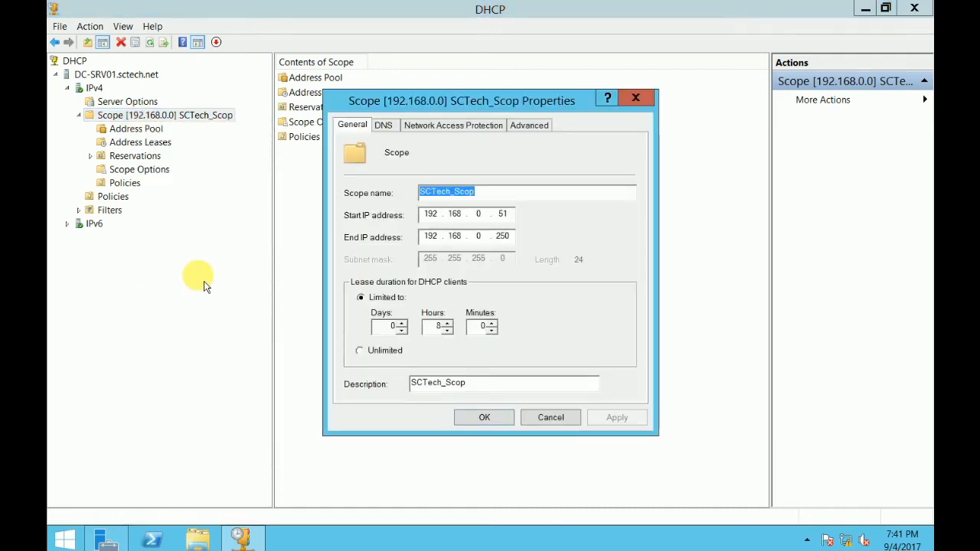
pyautogui.click(542, 131)
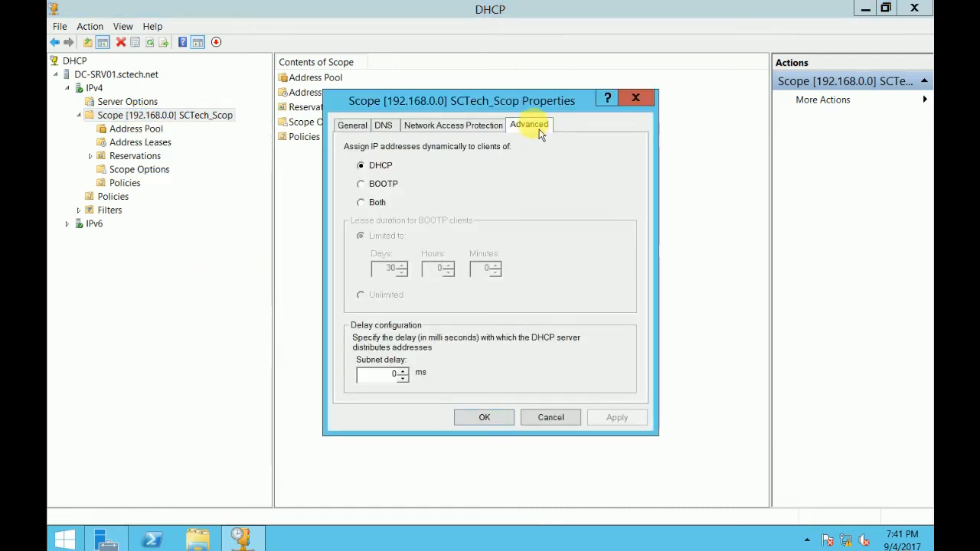
pyautogui.click(374, 206)
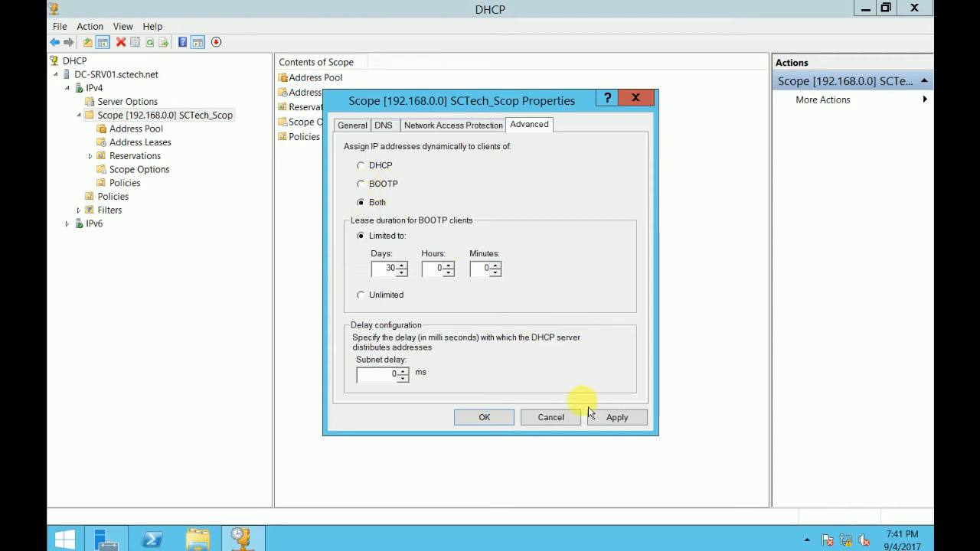
pyautogui.click(617, 421)
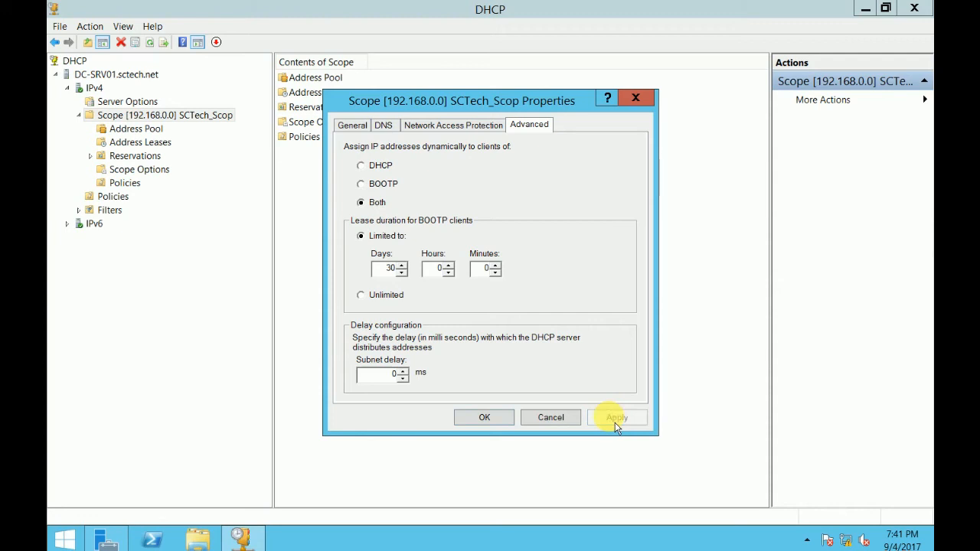
pyautogui.click(484, 417)
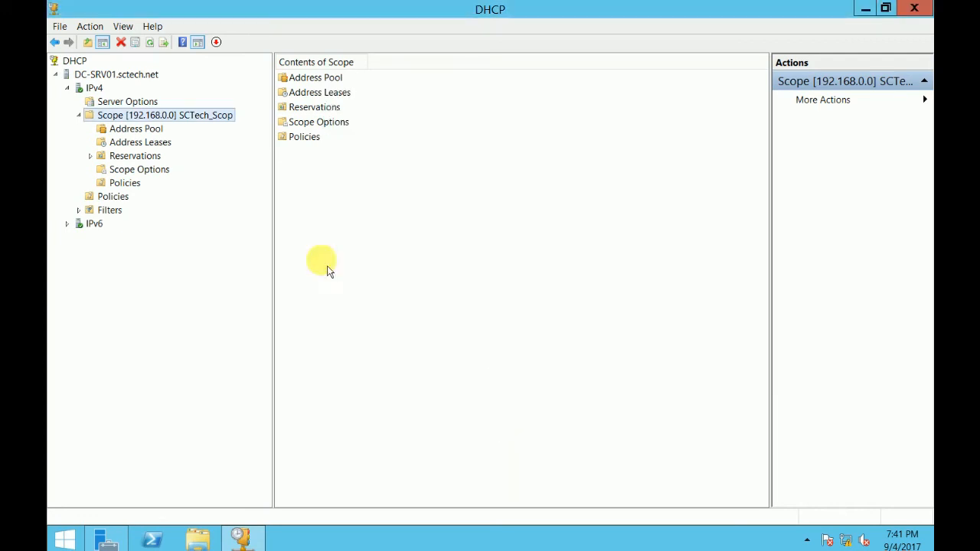
# - Restart the DHCP service on DC-SRV01.sctech.net from its All Tasks menu
pyautogui.rightClick(117, 115)
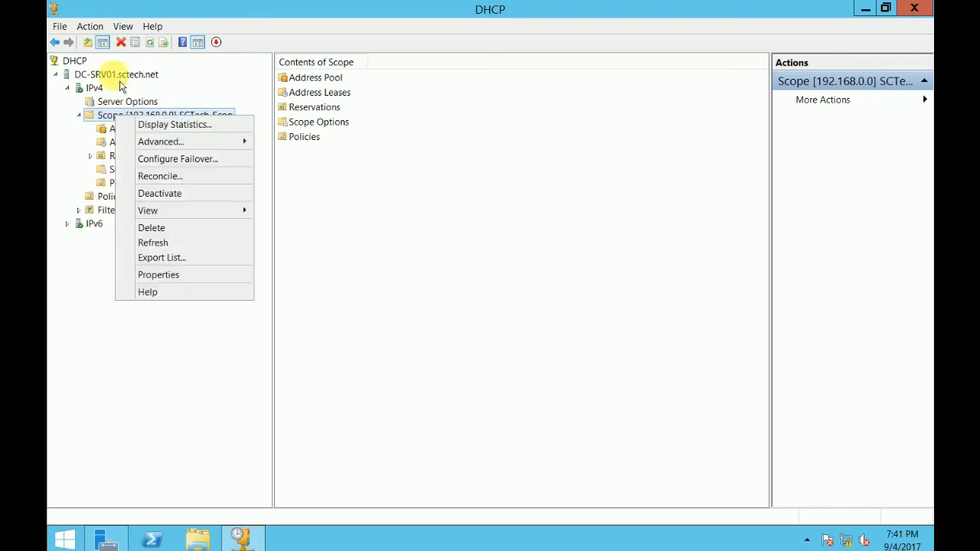
pyautogui.rightClick(115, 76)
pyautogui.moveTo(212, 154)
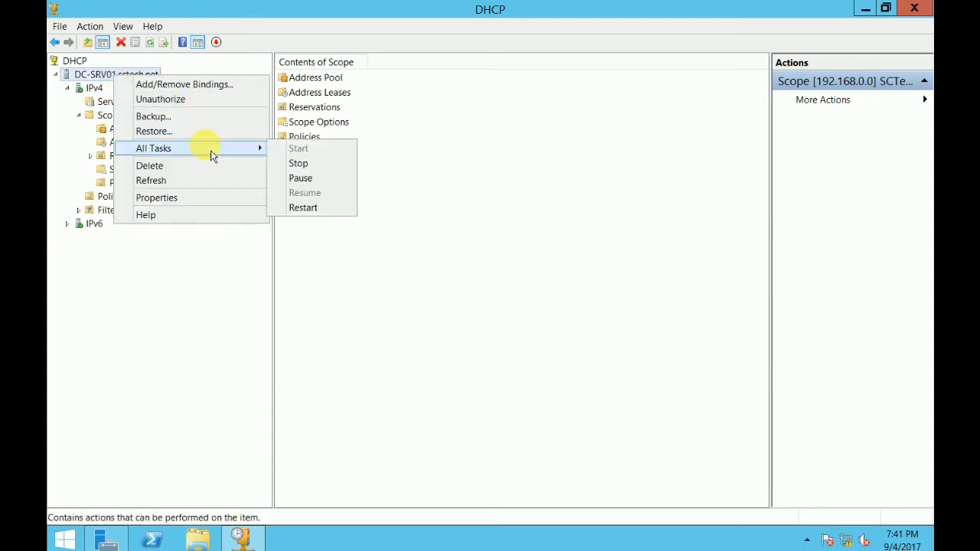
pyautogui.click(315, 208)
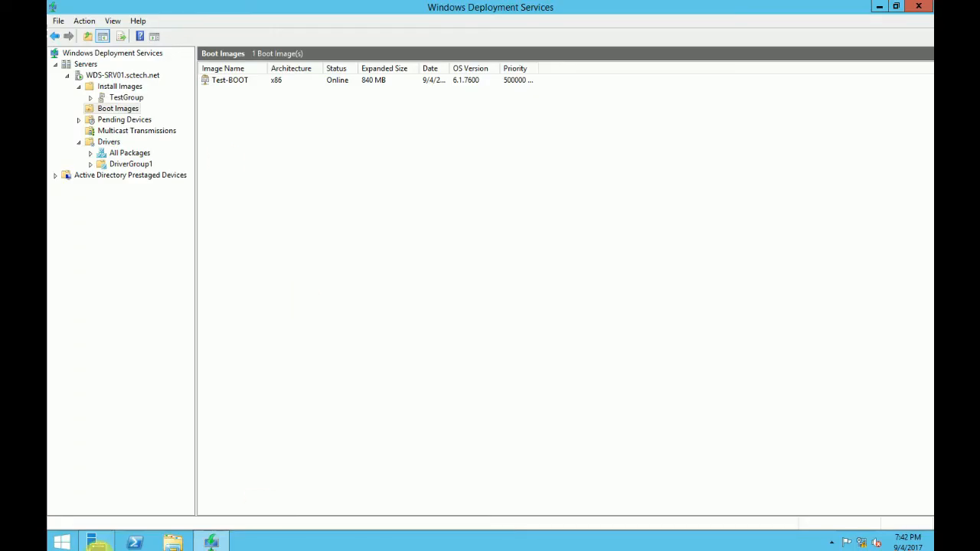
# - Run hostname in a Command Prompt to confirm the server name is WDS-SRV01
pyautogui.rightClick(63, 544)
pyautogui.click(99, 499)
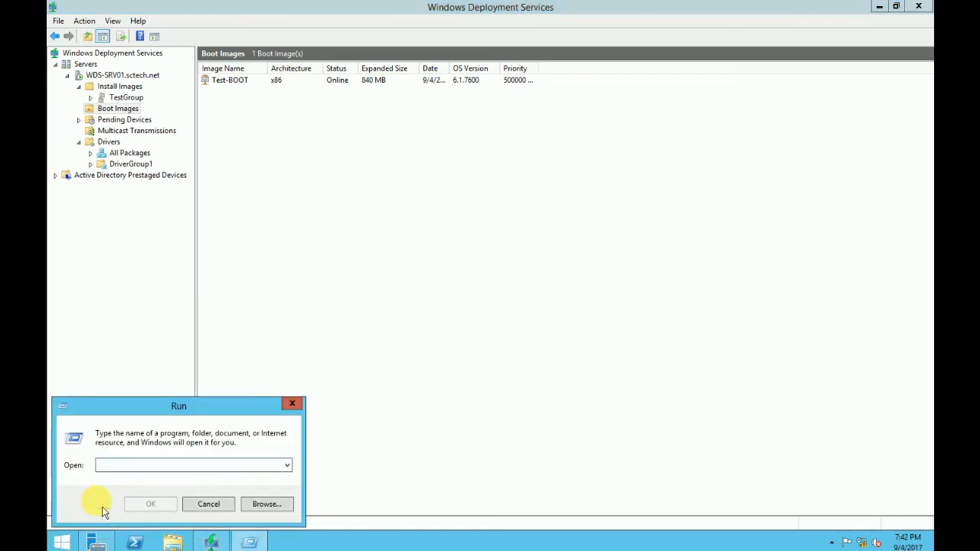
pyautogui.write('cmd')
pyautogui.press('Return')
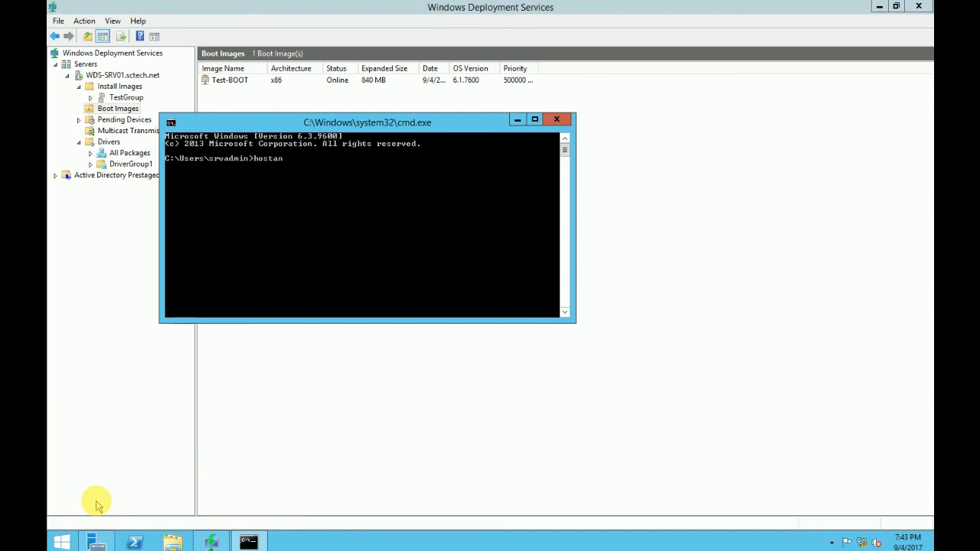
pyautogui.write('hostname')
pyautogui.press('Return')
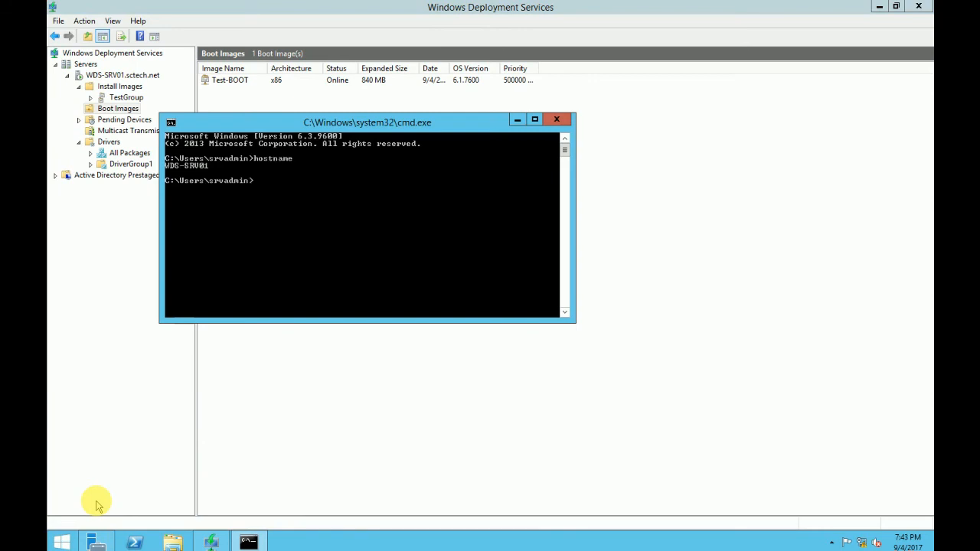
# - Copy the WDS-SRV01 host name and expand the DHCP server's IPv4 node
pyautogui.rightClick(196, 194)
pyautogui.click(241, 203)
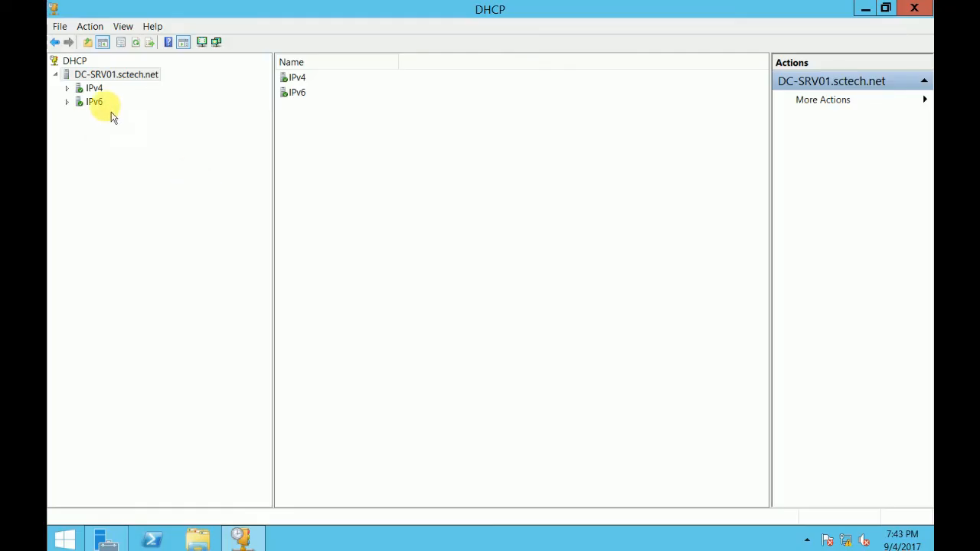
pyautogui.doubleClick(88, 88)
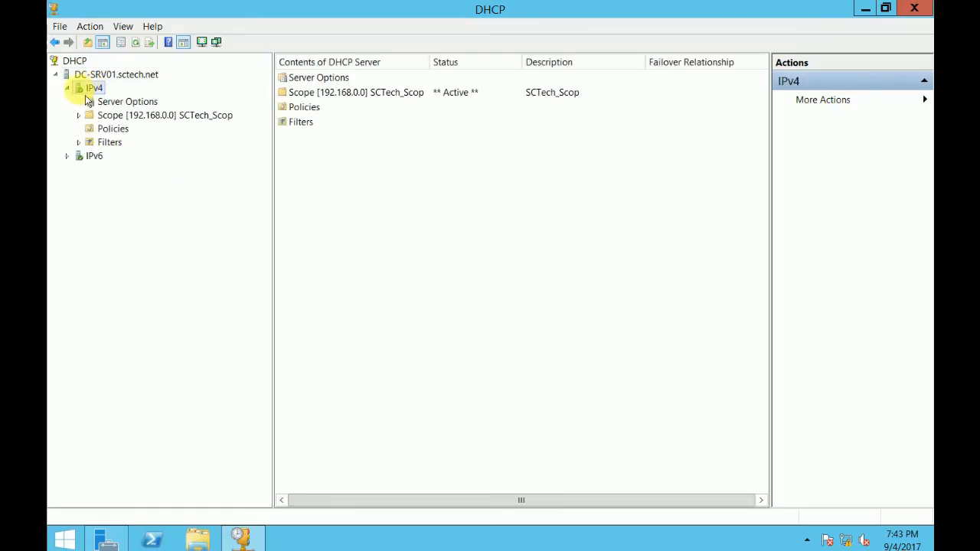
# - Enable server option 066 Boot Server Host Name with the value WDS-SRV01
pyautogui.doubleClick(110, 143)
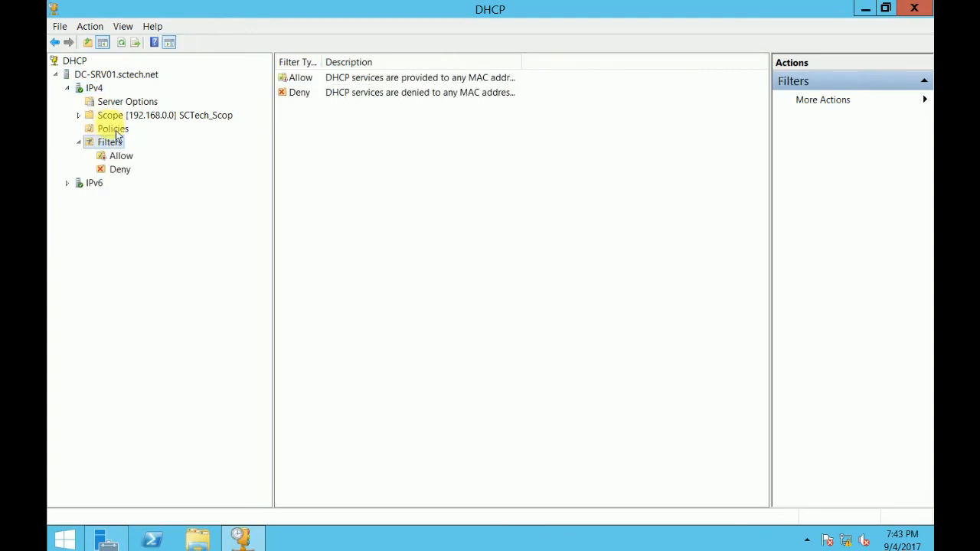
pyautogui.click(136, 107)
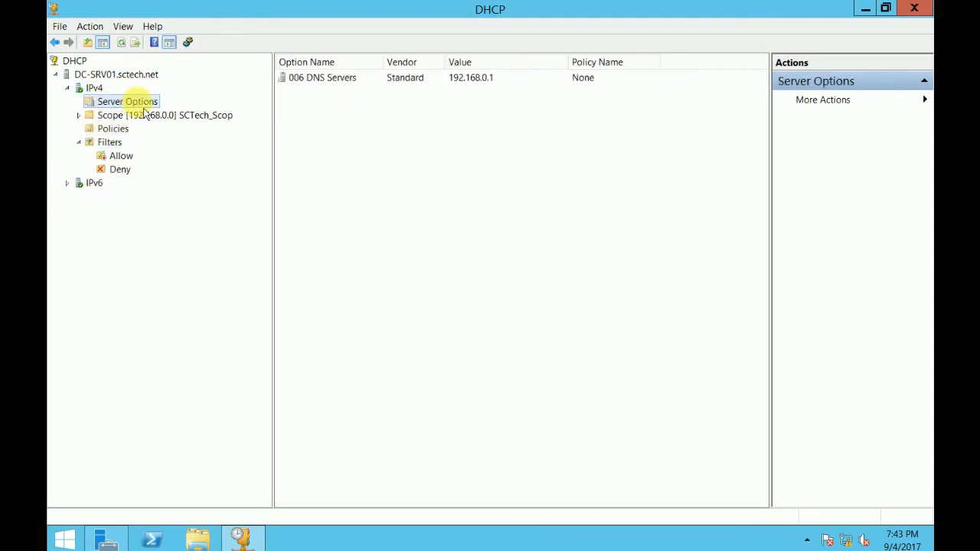
pyautogui.rightClick(137, 102)
pyautogui.click(206, 115)
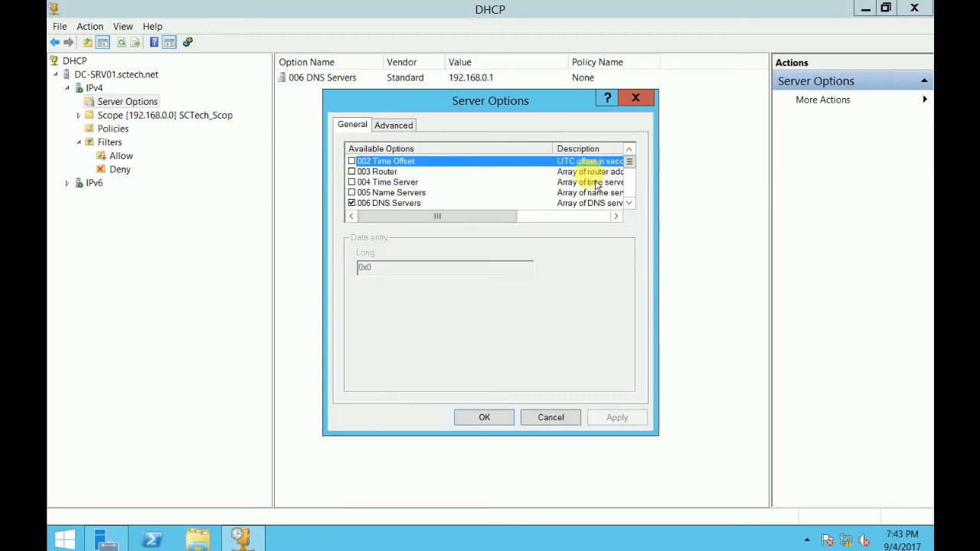
pyautogui.scroll(-20, 635, 172)
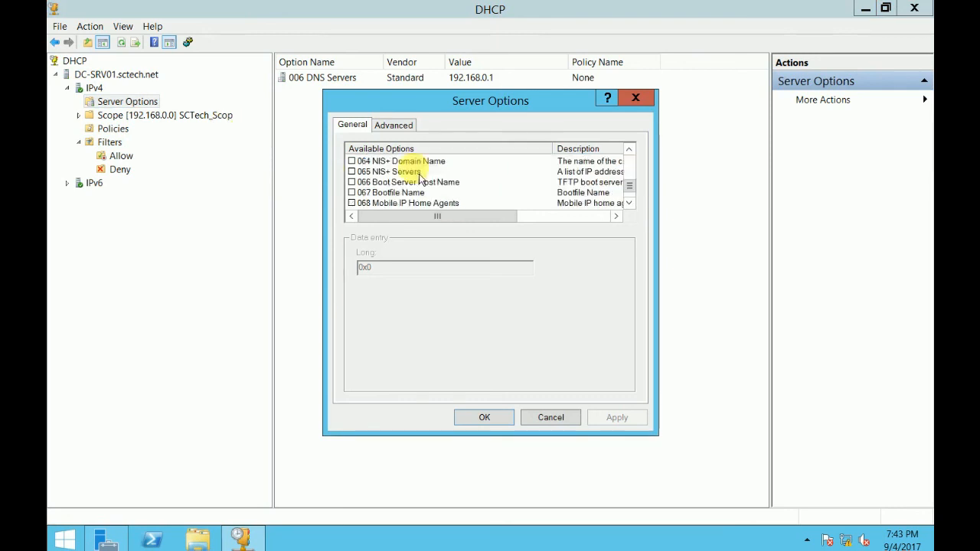
pyautogui.click(374, 182)
pyautogui.click(351, 182)
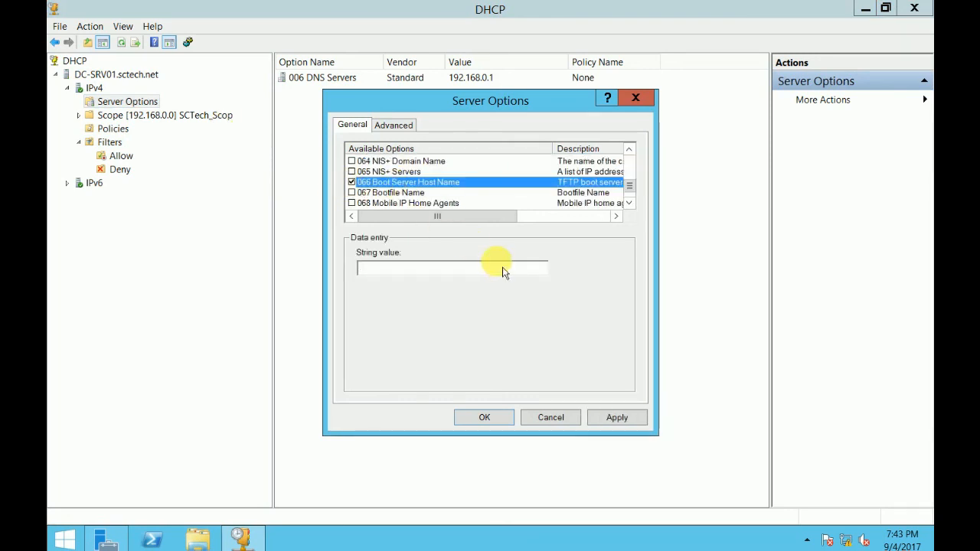
pyautogui.click(433, 268)
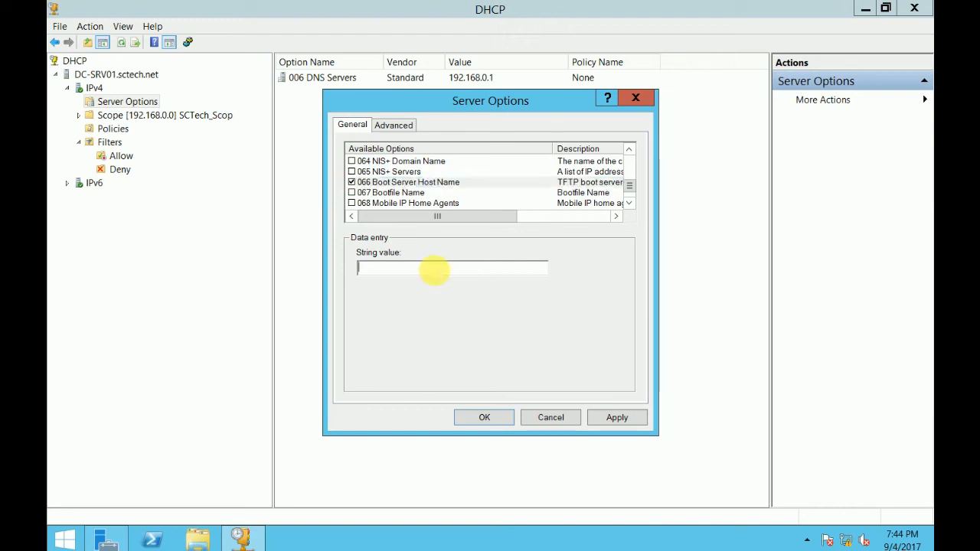
pyautogui.write('WDS-SRV01')
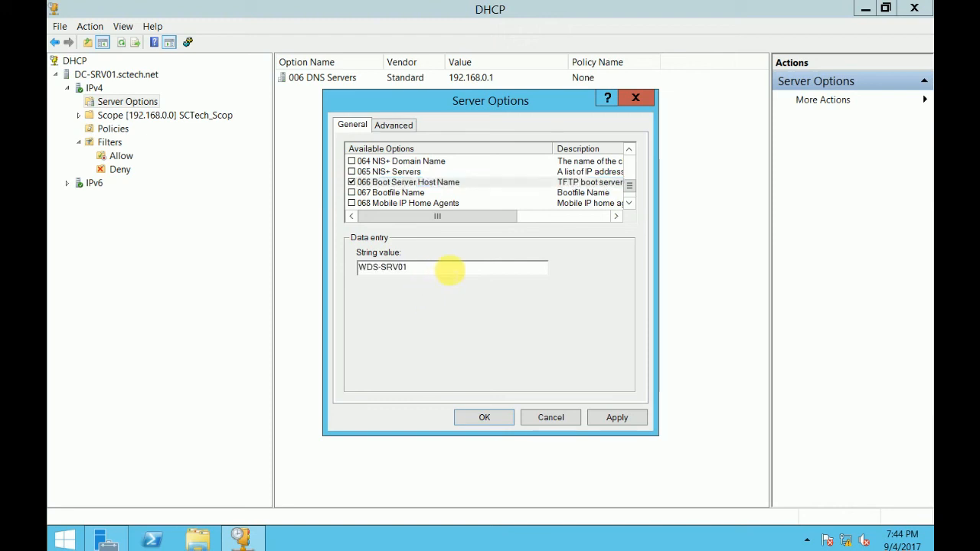
pyautogui.click(617, 420)
pyautogui.click(486, 420)
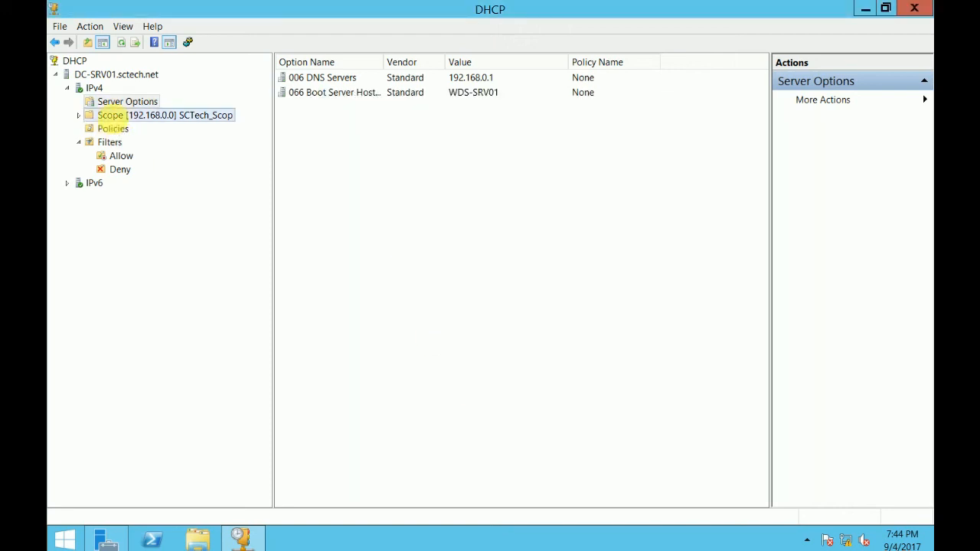
# - Check that the 192.168.0.0 scope's options now include 066 Boot Server Host Name
pyautogui.doubleClick(107, 115)
pyautogui.click(145, 173)
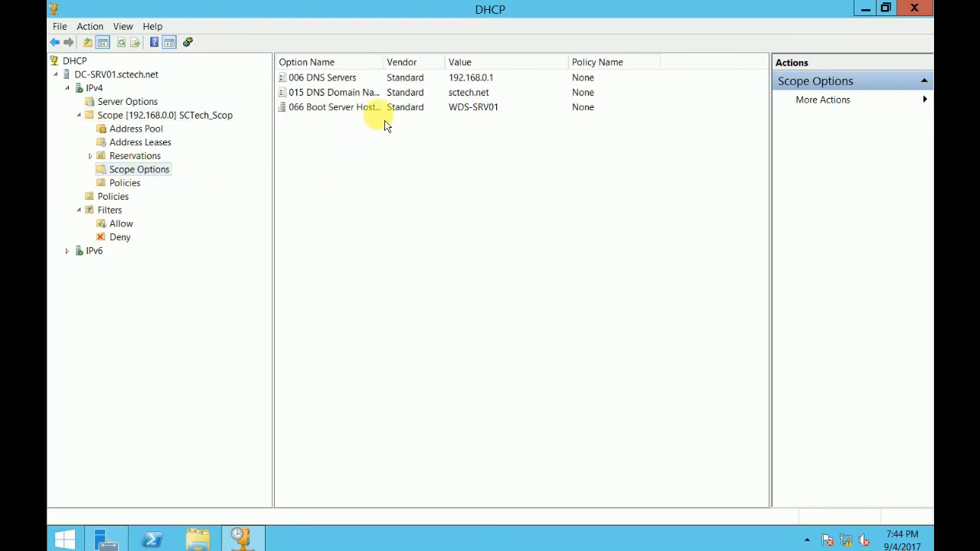
pyautogui.click(452, 108)
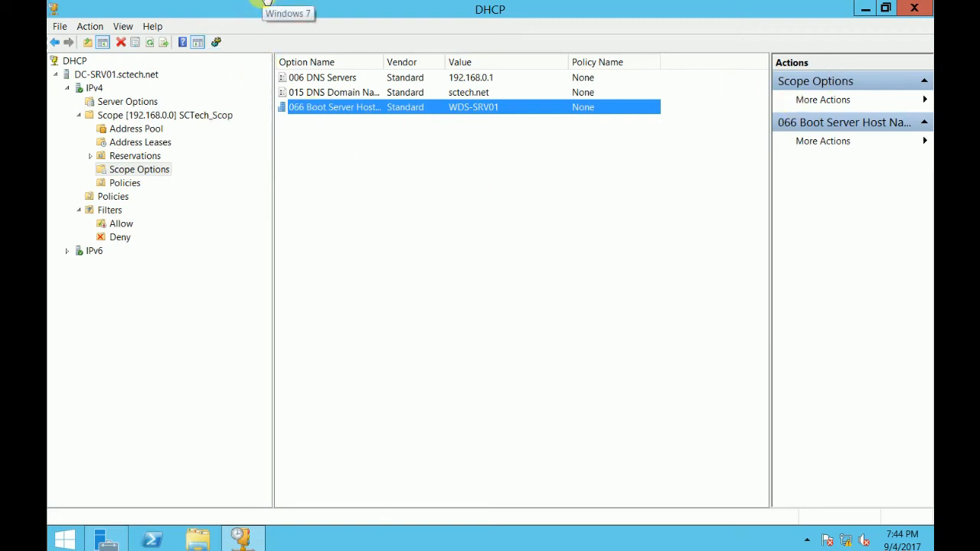
# - Power on the Windows 7 virtual machine so it PXE-boots from 192.168.0.2 into WDS setup
pyautogui.click(269, 1)
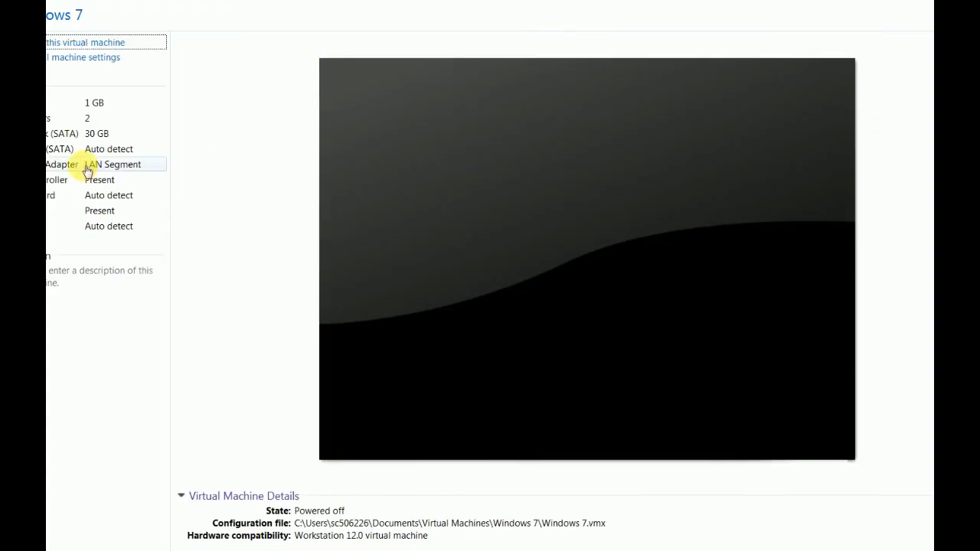
pyautogui.click(83, 45)
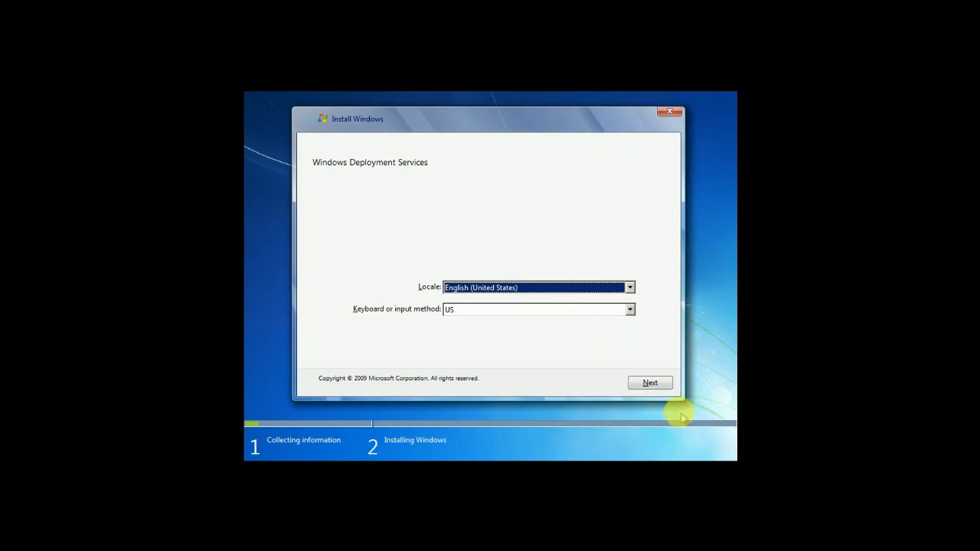
# - Accept the English (United States) locale, sign in to the deployment server, and choose Windows 7 Ultimate
pyautogui.click(655, 385)
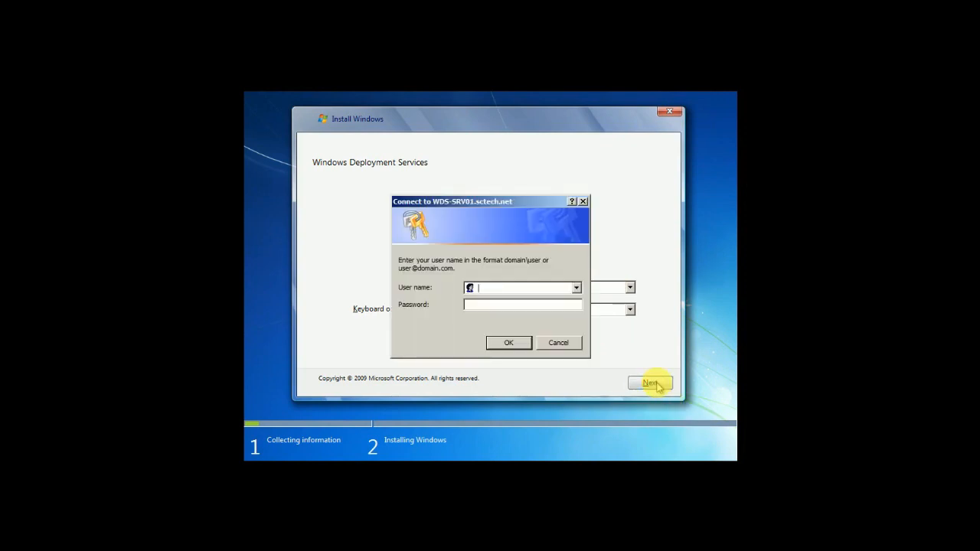
pyautogui.write('sctech\\prvadmin')
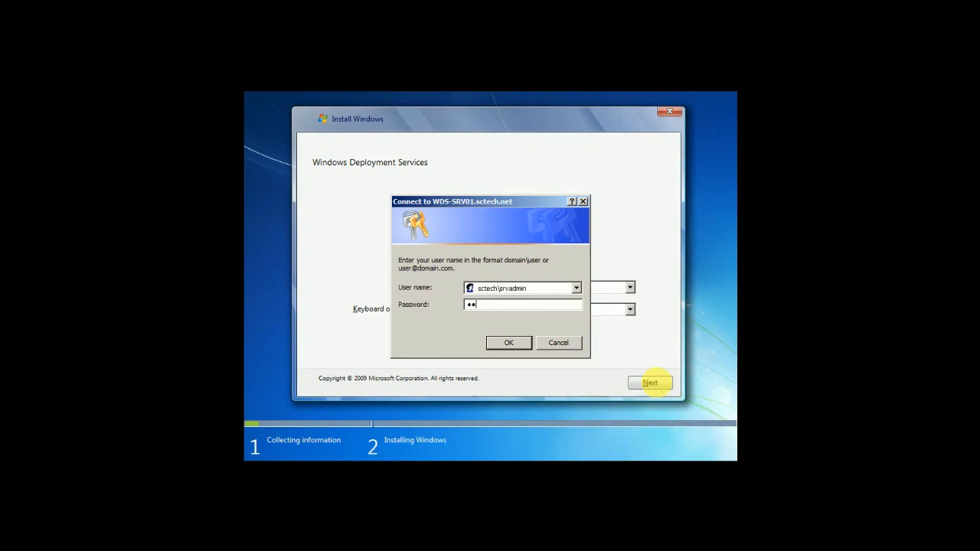
pyautogui.press('Return')
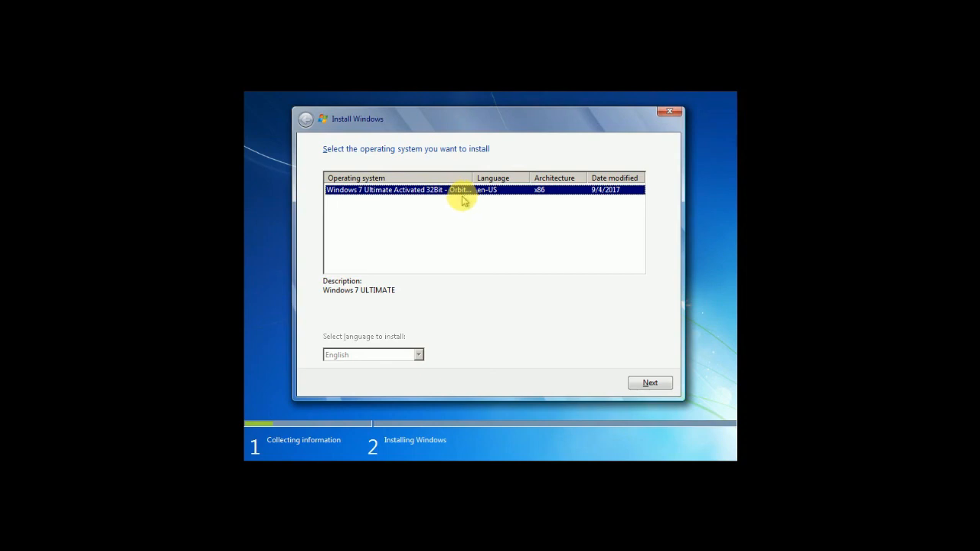
pyautogui.click(650, 383)
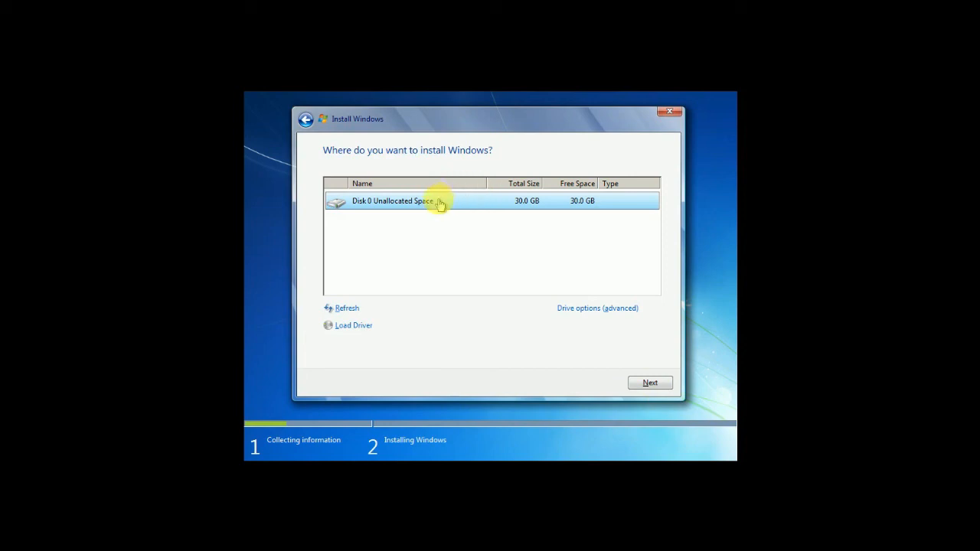
# - Create and format a new partition on Disk 0, then install Windows onto Partition 2
pyautogui.click(617, 307)
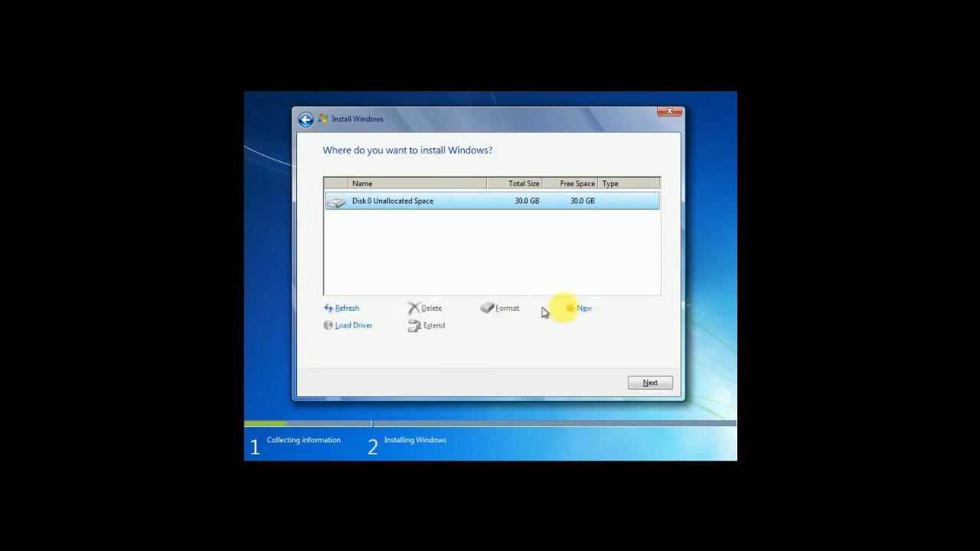
pyautogui.click(583, 310)
pyautogui.click(597, 328)
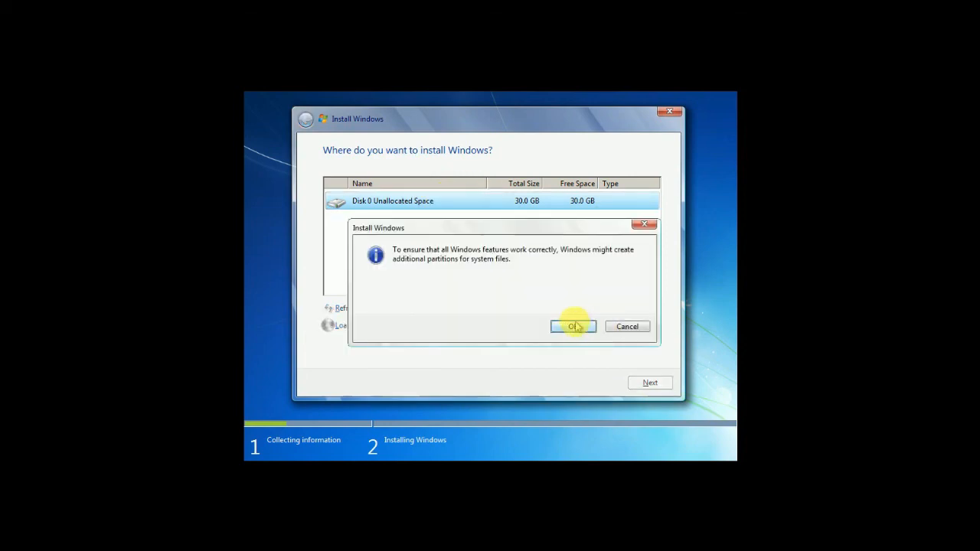
pyautogui.click(574, 325)
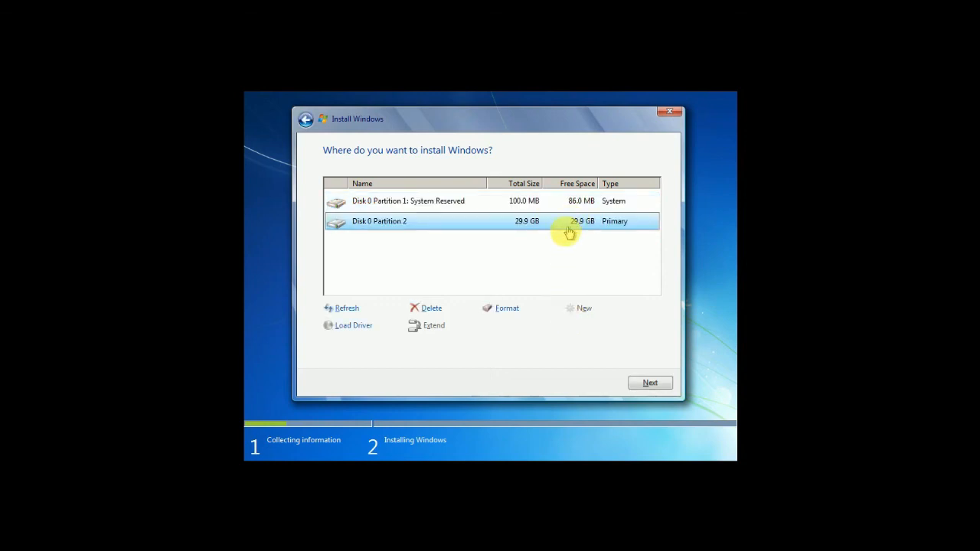
pyautogui.click(535, 316)
pyautogui.click(573, 325)
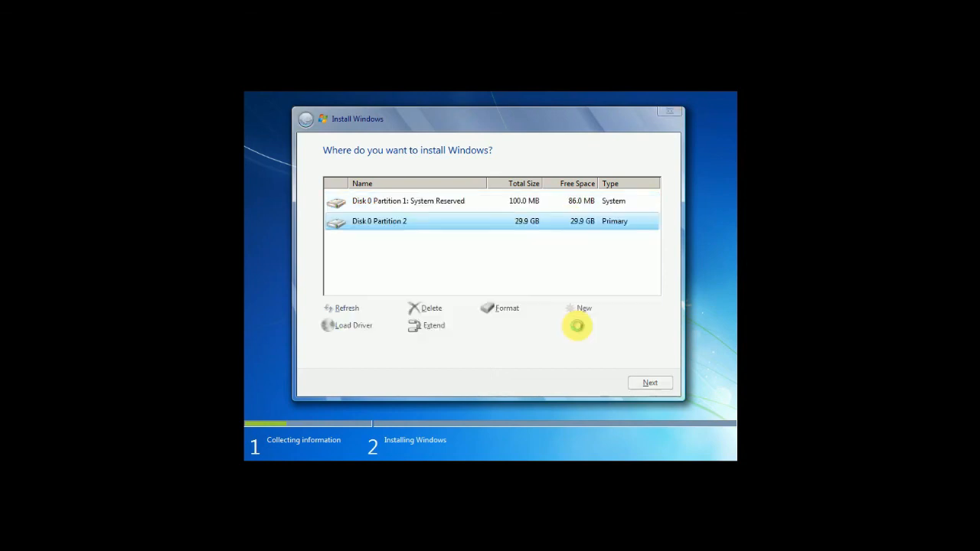
pyautogui.click(638, 388)
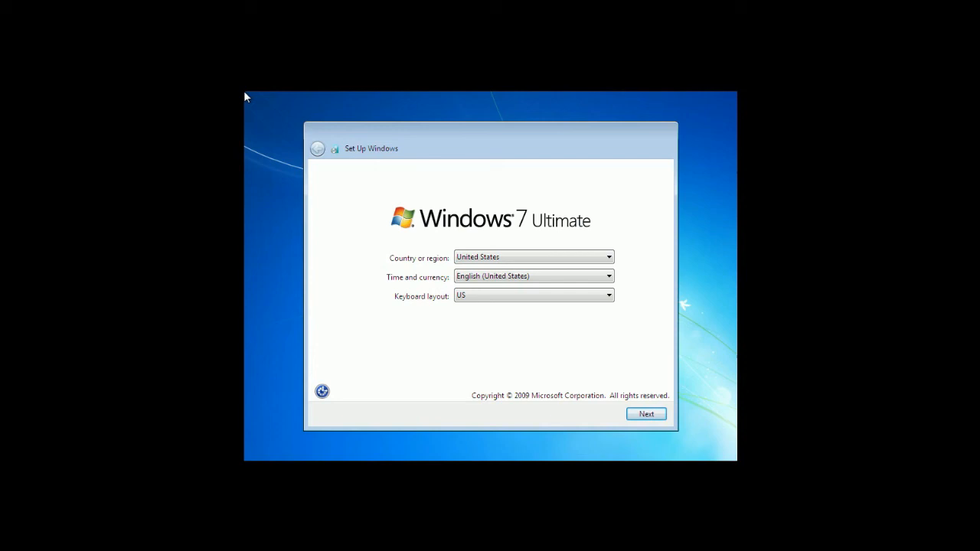
# - Create the local user TestBed with a password and skip the product key
pyautogui.click(651, 414)
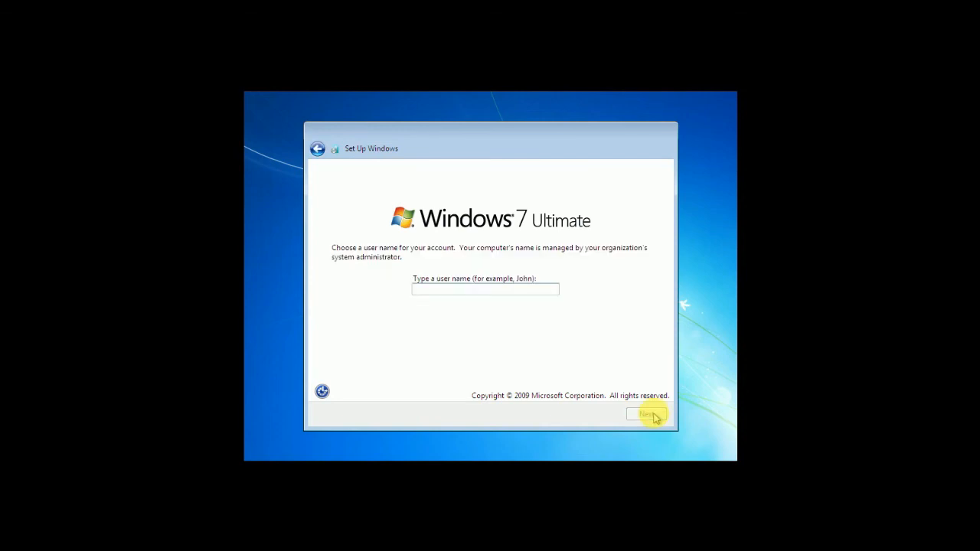
pyautogui.write('TestBed')
pyautogui.click(646, 416)
pyautogui.write('1234')
pyautogui.press('Tab')
pyautogui.write('1234')
pyautogui.press('Tab')
pyautogui.write('1234')
pyautogui.click(646, 416)
pyautogui.click(646, 415)
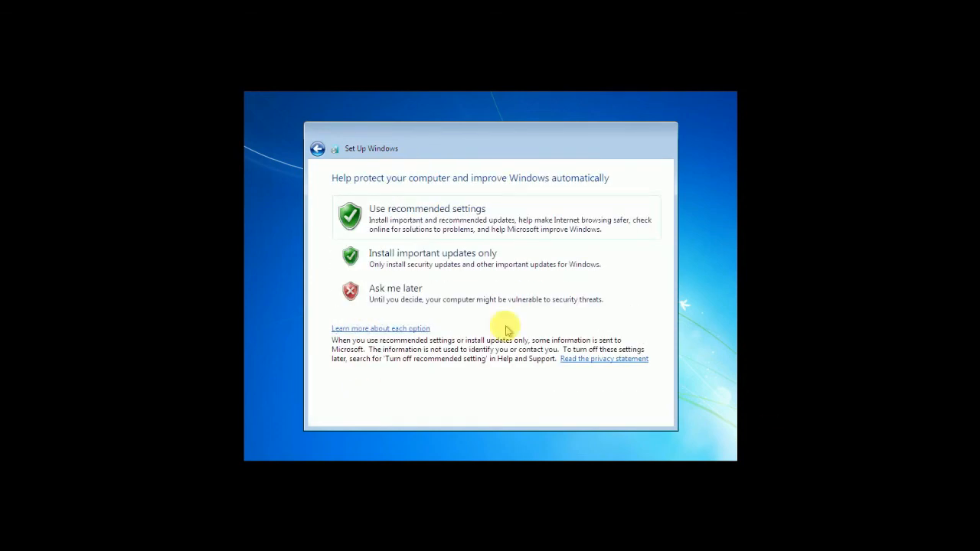
# - Choose the update protection setting and the Chennai, Kolkata time zone
pyautogui.click(474, 212)
pyautogui.click(505, 211)
pyautogui.click(505, 209)
pyautogui.click(652, 412)
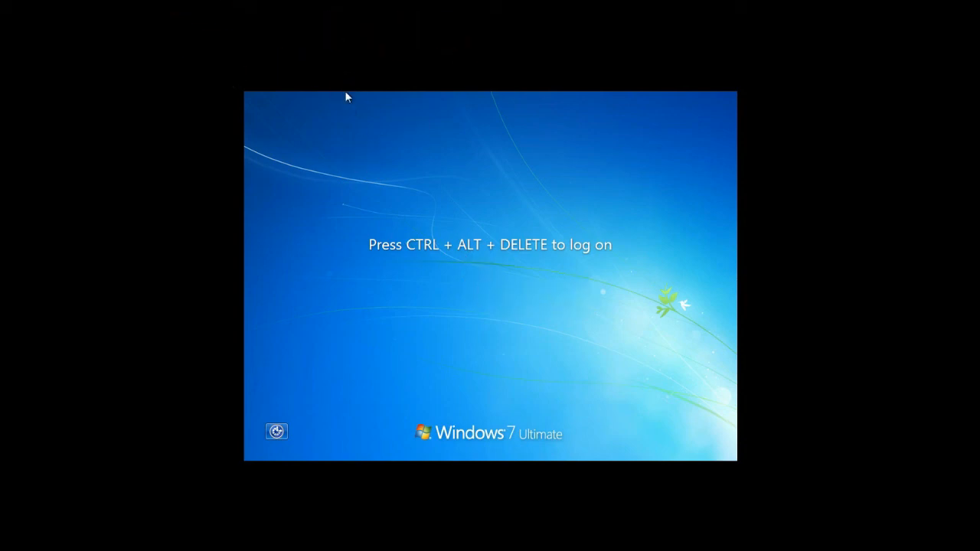
# - Press Ctrl+Alt+Del to reach the SCTECH domain log-on screen
pyautogui.hotkey('ctrl', 'alt', 'Delete')
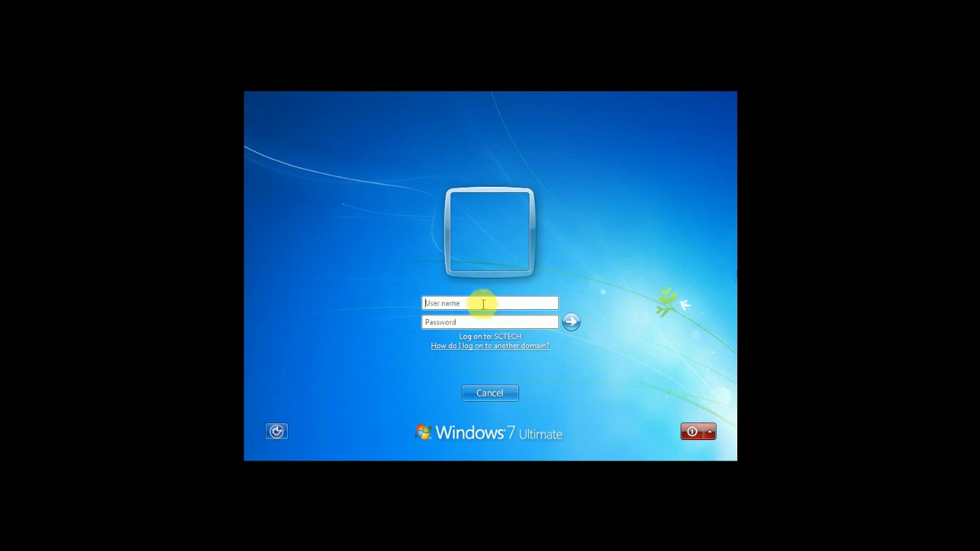
pyautogui.click(716, 433)
pyautogui.click(684, 309)
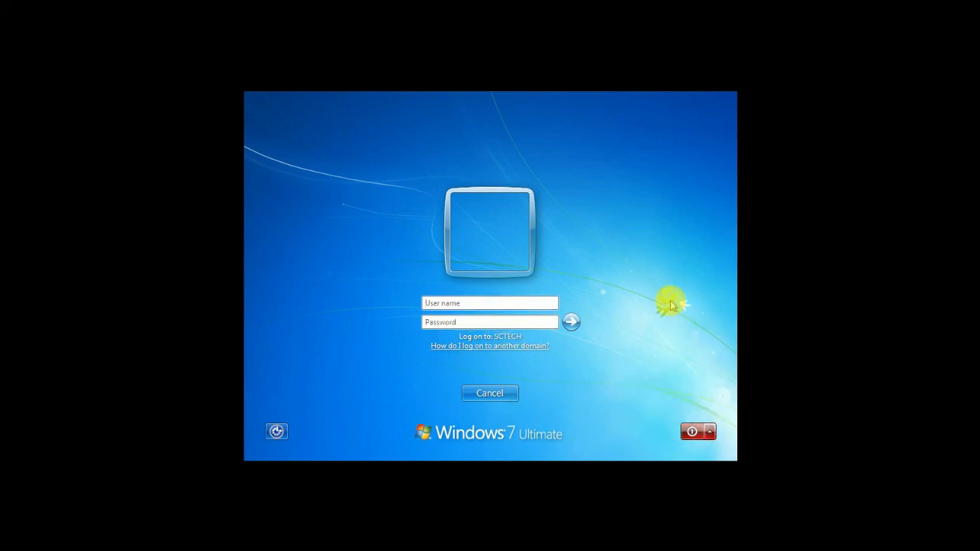